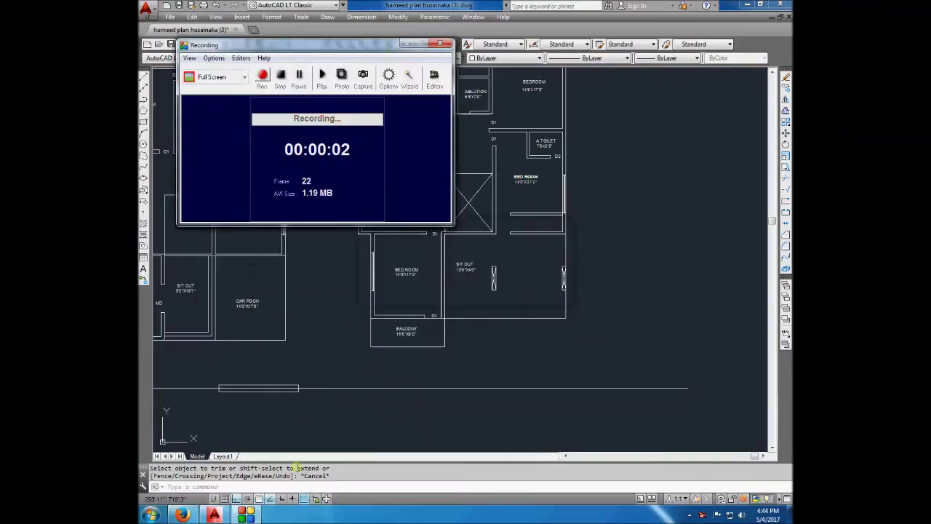
- Copy the D1 door tag to the bedroom door
scroll(533, 251, up, 1)
scroll(534, 251, up, 3)
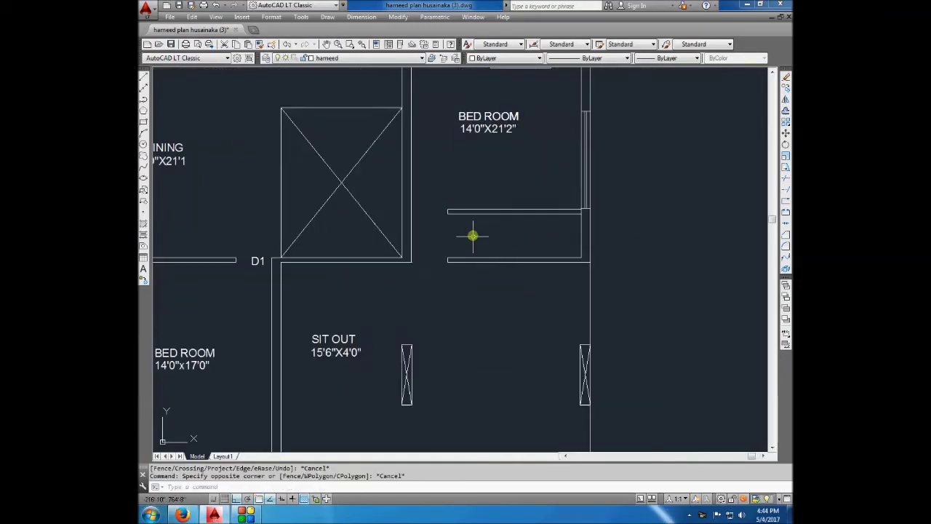
scroll(474, 235, down, 3)
text(ex)
key(Return)
scroll(531, 208, up, 4)
text(co)
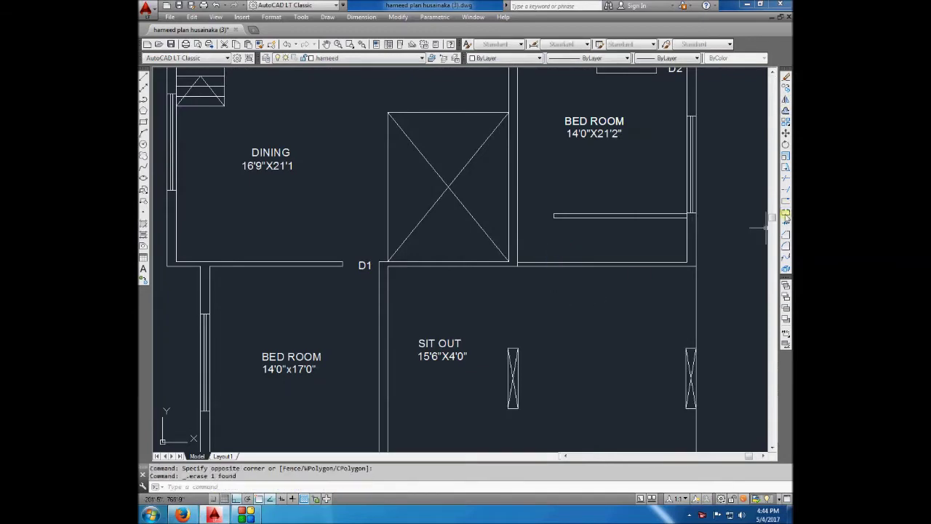
key(Return)
middle_drag(648, 237, 611, 271)
click(329, 298)
key(Return)
click(352, 297)
key(F8)
click(524, 249)
key(Escape)
- Bring both floor plans into view and draw a rectangle in the sit-out
scroll(557, 239, down, 5)
scroll(415, 283, up, 3)
middle_drag(494, 306, 576, 302)
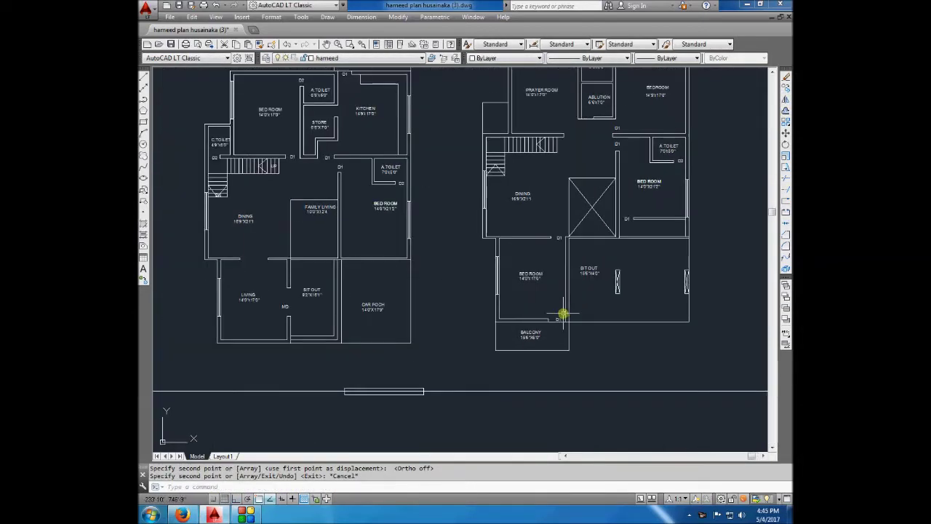
scroll(572, 270, up, 3)
click(143, 122)
scroll(436, 276, up, 2)
click(653, 283)
click(467, 344)
- Draw an X across the sit-out rectangle, then erase the rectangle and its X
click(143, 76)
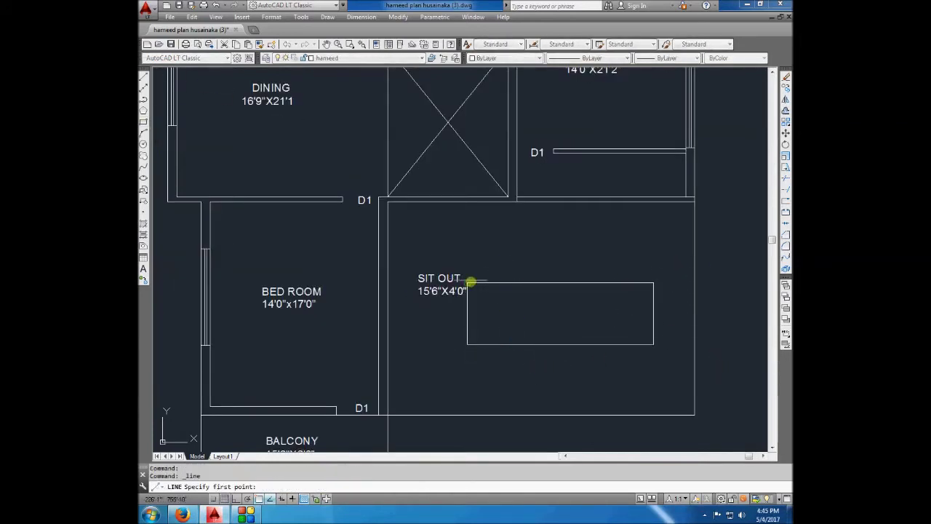
click(653, 282)
click(467, 344)
key(Return)
scroll(509, 266, down, 2)
scroll(533, 290, up, 2)
key(Delete)
- Offset the car porch's lower-right corner edges by 12 and erase the stray corner lines
scroll(285, 432, down, 4)
scroll(357, 395, down, 2)
scroll(395, 317, up, 3)
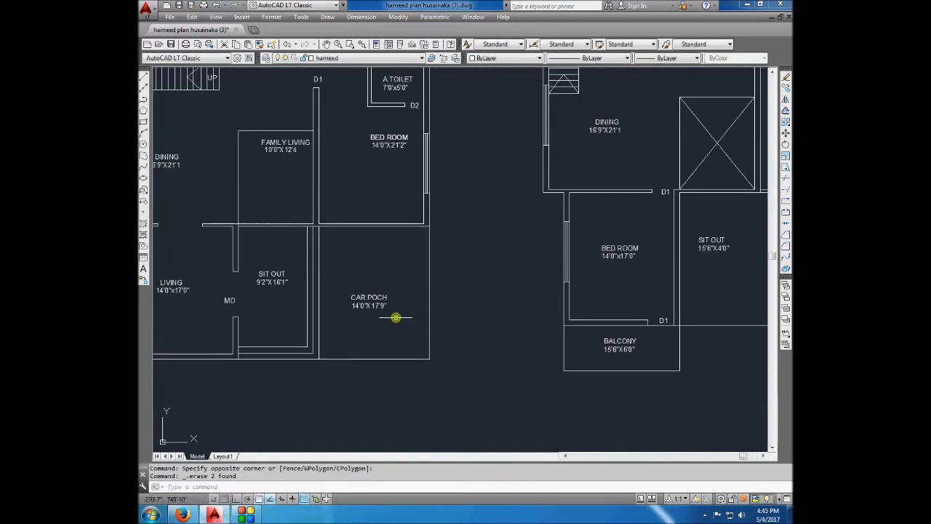
scroll(421, 257, down, 1)
scroll(424, 283, up, 4)
key(o)
key(Return)
text(12)
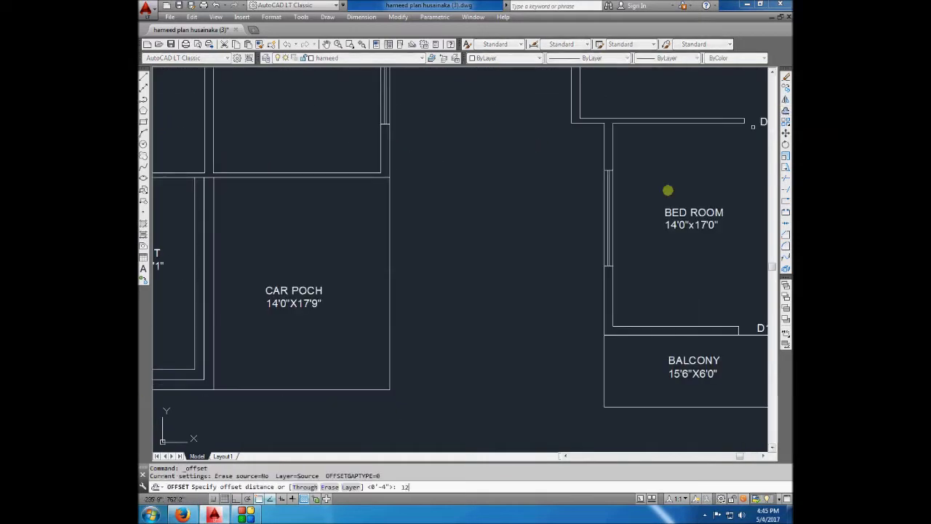
click(339, 332)
scroll(378, 378, up, 2)
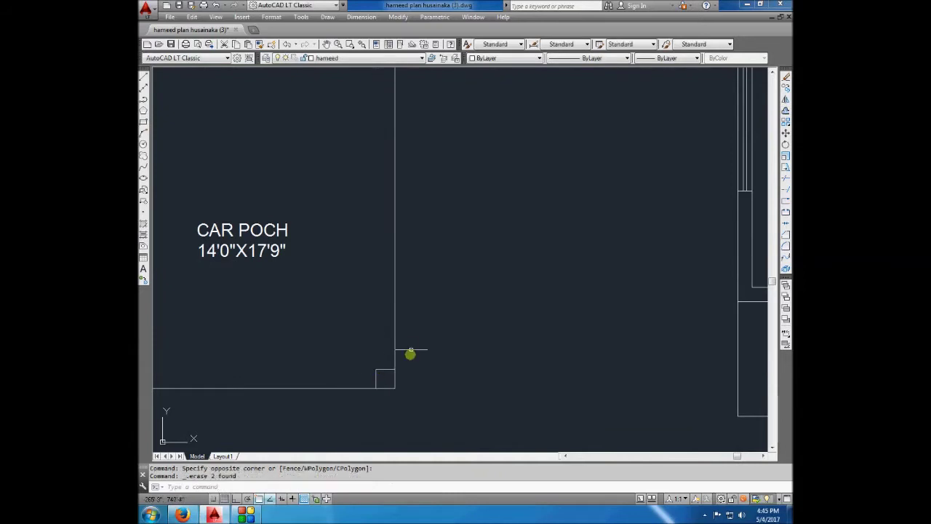
key(l)
key(Return)
key(Escape)
click(166, 202)
click(374, 366)
key(Delete)
- Erase the outer rectangle at the porch corner and begin a new step line
middle_drag(442, 318, 418, 333)
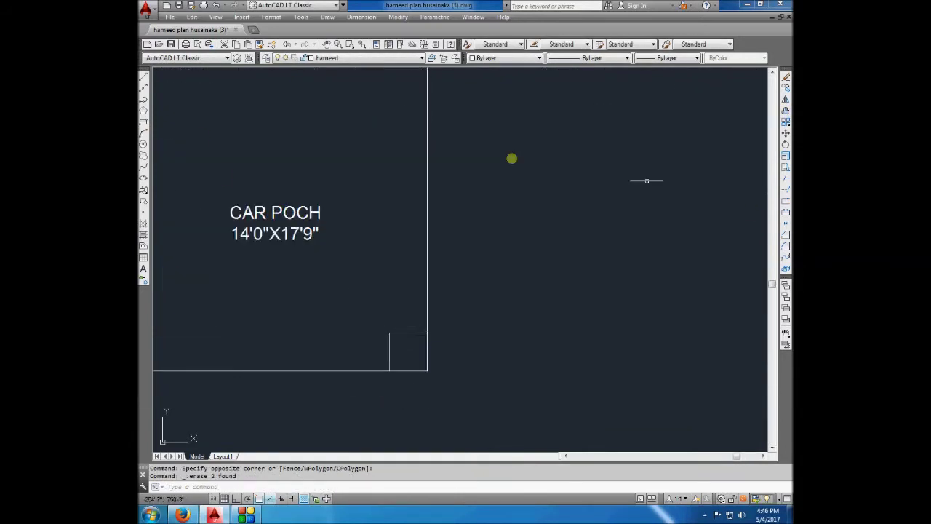
click(786, 112)
key(Escape)
click(378, 339)
click(378, 309)
key(Delete)
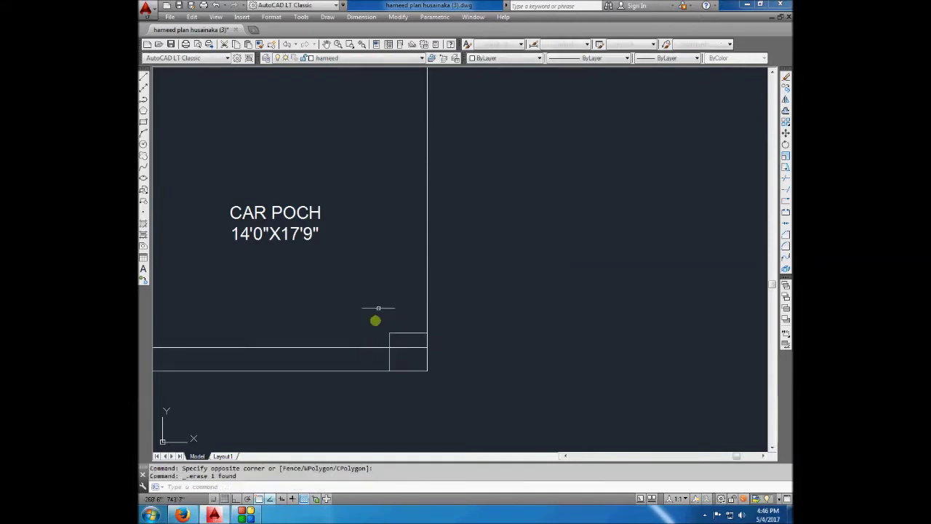
key(l)
key(Return)
click(407, 332)
scroll(368, 312, up, 4)
key(Escape)
- Extend the porch step lines and offset the bottom line upward to form the steps
text(ex)
key(Return)
key(Return)
click(441, 288)
click(713, 187)
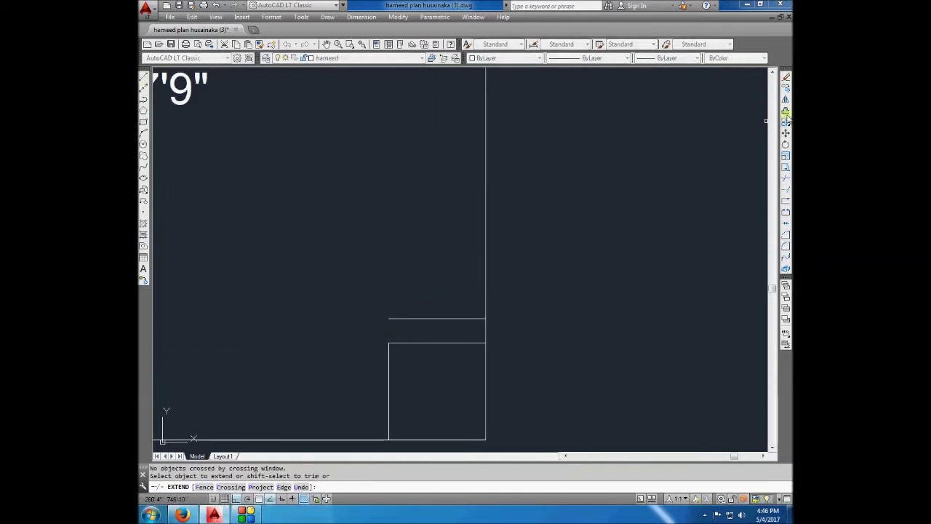
click(440, 317)
click(439, 279)
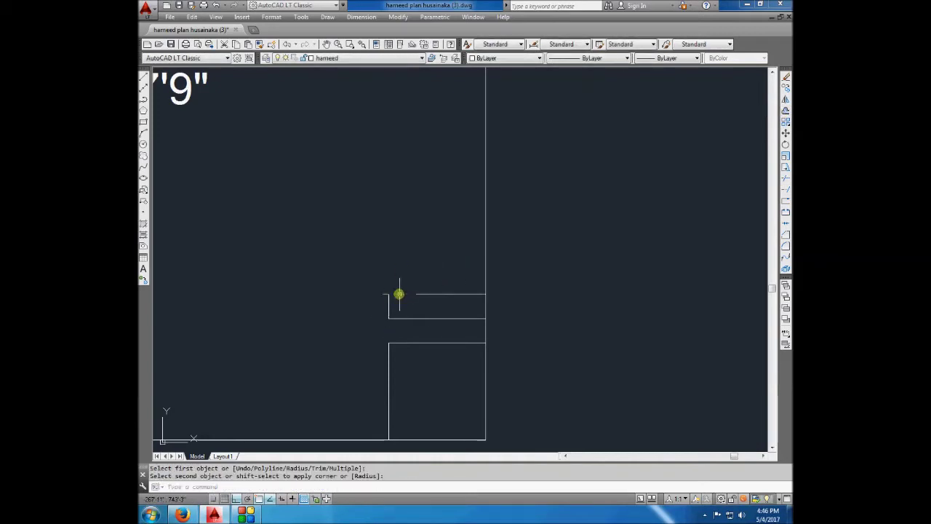
click(486, 341)
scroll(485, 197, down, 5)
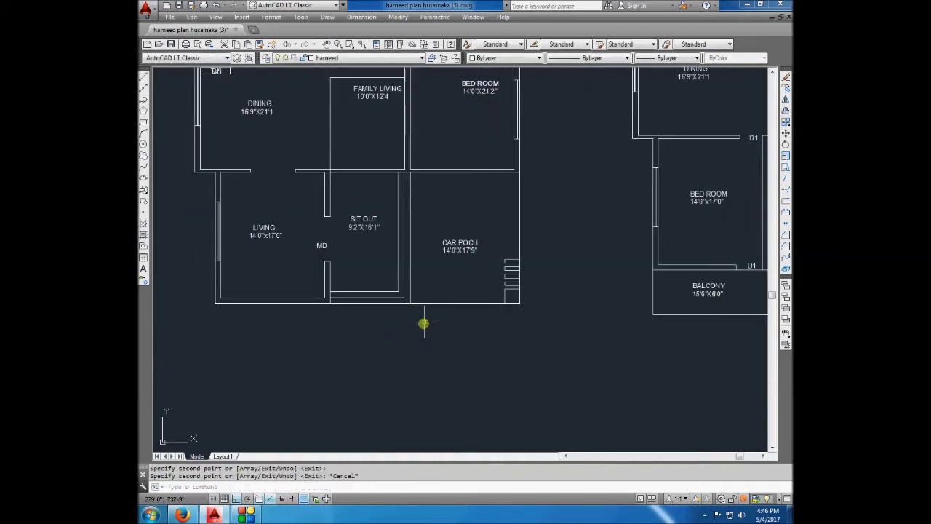
scroll(422, 321, down, 3)
- Draw a rectangular border frame around both floor plans and save the drawing
text(rec)
key(Return)
click(199, 83)
click(730, 424)
click(171, 45)
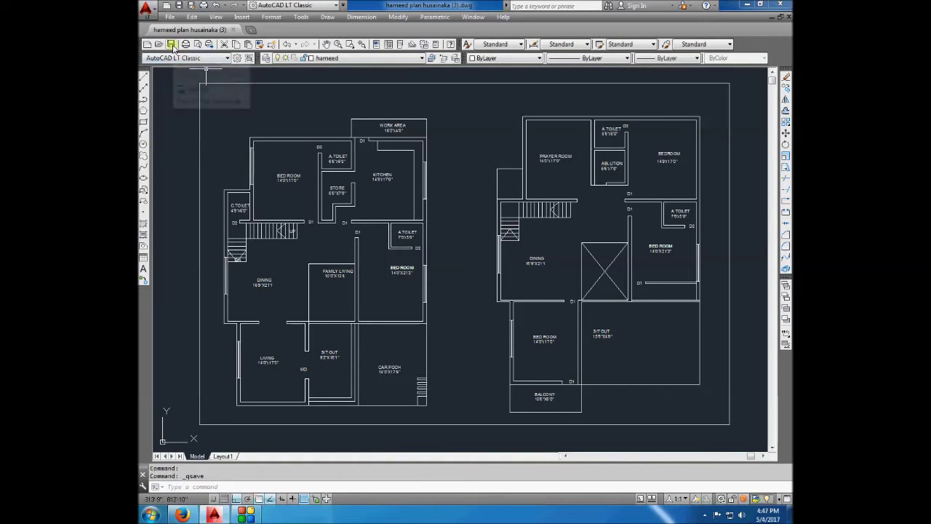
- Offset the porch edge inward and draw a rectangle from the offset corner
scroll(447, 308, up, 2)
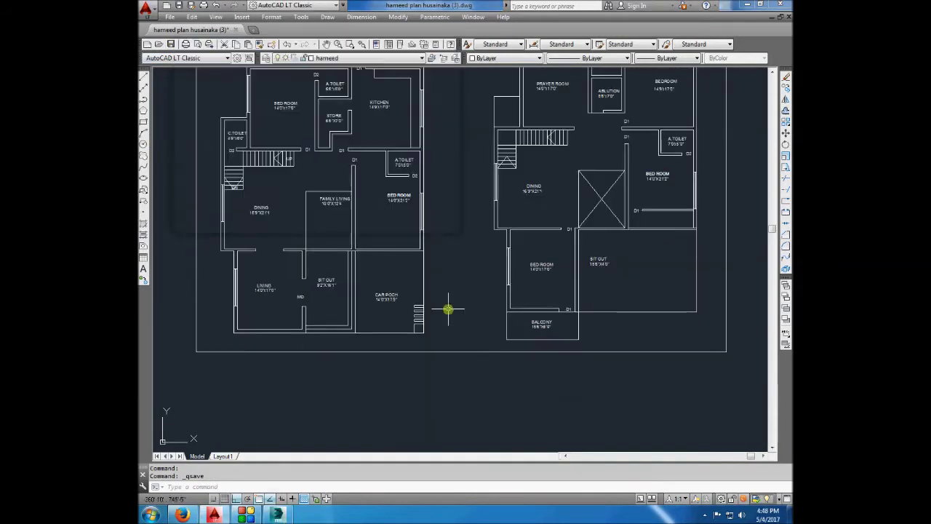
scroll(430, 332, up, 5)
key(Return)
click(389, 310)
scroll(386, 313, up, 4)
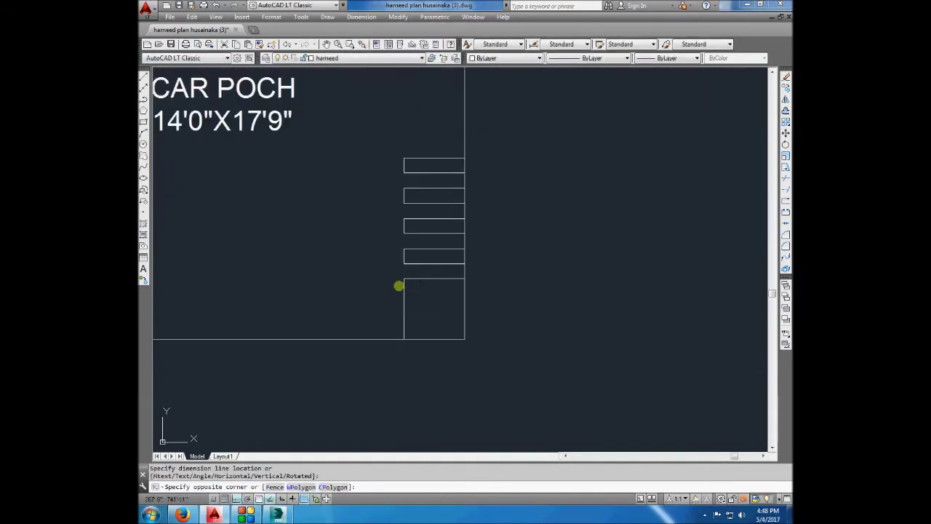
click(786, 114)
click(418, 339)
click(437, 313)
click(144, 121)
click(419, 294)
click(464, 339)
- Erase the old stair lines, draw a new step line and offset it upward
key(Delete)
key(l)
key(Return)
click(419, 294)
click(786, 114)
click(442, 282)
click(438, 252)
key(Escape)
click(421, 281)
scroll(444, 274, up, 2)
- Fillet the step corner, then try copying and hatching inside the porch area
key(f)
key(Return)
click(427, 281)
text(co)
key(Return)
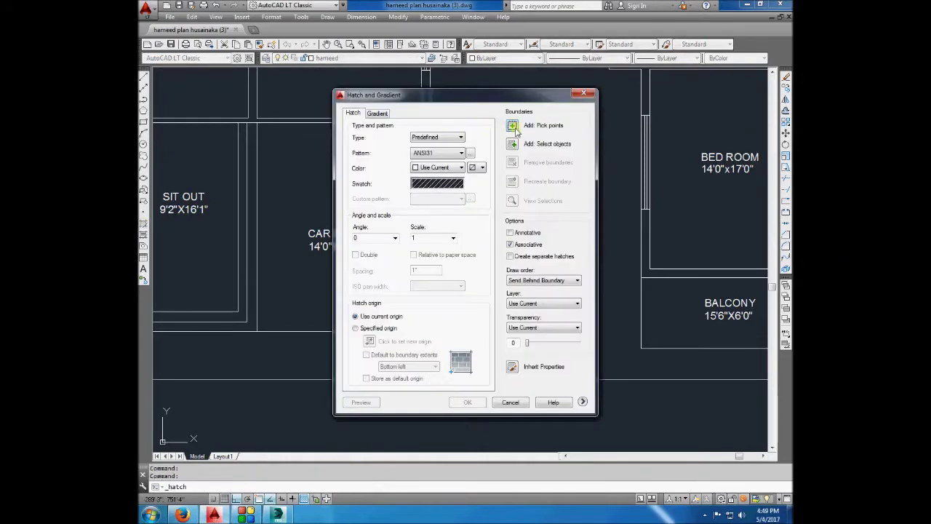
click(512, 126)
click(424, 307)
key(Escape)
scroll(418, 279, down, 3)
scroll(291, 218, up, 2)
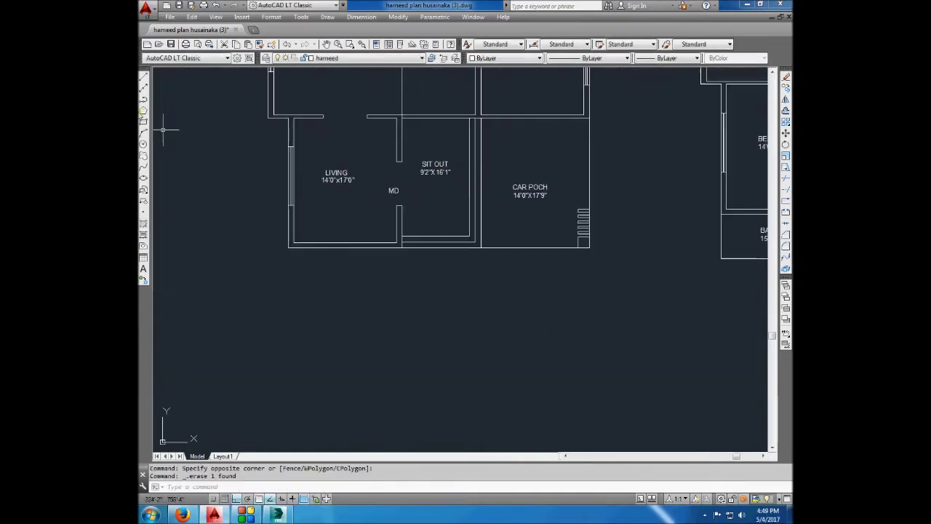
- Draw the porch wall line and offset the porch's right edge inward by 6
click(143, 76)
click(297, 248)
key(Return)
text(o)
key(Return)
text(6)
key(Return)
click(321, 269)
- Fillet the two step lines, stretch the steps by 6, and erase six leftover objects
key(Return)
text(f)
key(Return)
click(303, 265)
click(474, 267)
text(s)
key(Return)
drag(277, 323, 357, 293)
text(6)
scroll(299, 302, down, 3)
click(299, 302)
key(Delete)
scroll(536, 284, down, 3)
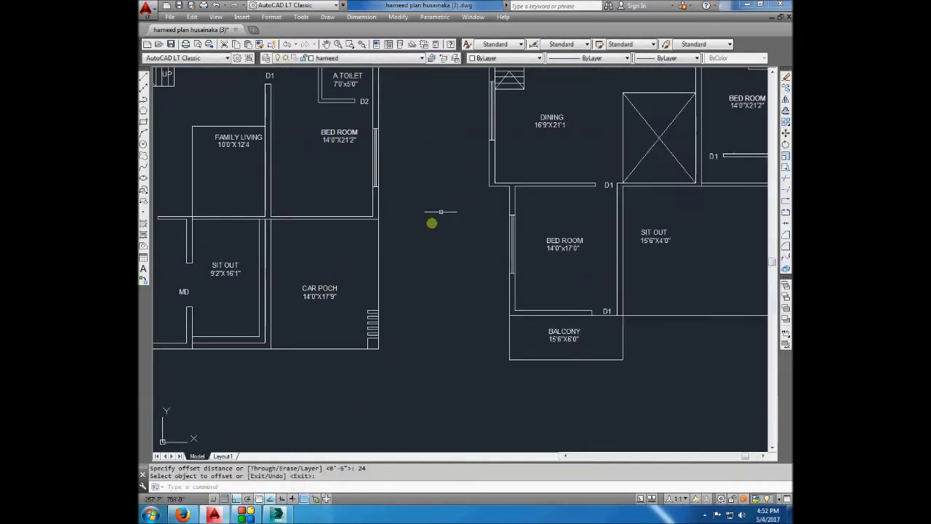
- Offset the right wall of the right-hand plan outward by 24
scroll(440, 212, down, 2)
key(Return)
key(Return)
text(24)
key(Return)
click(558, 276)
click(759, 201)
- Move the short line near the wall corner up 9 units
text(f)
key(Return)
scroll(568, 295, up, 5)
key(Escape)
text(l)
key(Return)
click(571, 242)
key(Return)
text(m)
key(Return)
click(740, 153)
text(9)
key(Return)
- Make the outer right-hand line red and erase the unwanted line
scroll(586, 239, down, 5)
click(540, 57)
click(509, 83)
key(Escape)
scroll(576, 280, up, 5)
scroll(576, 280, down, 5)
scroll(540, 236, up, 3)
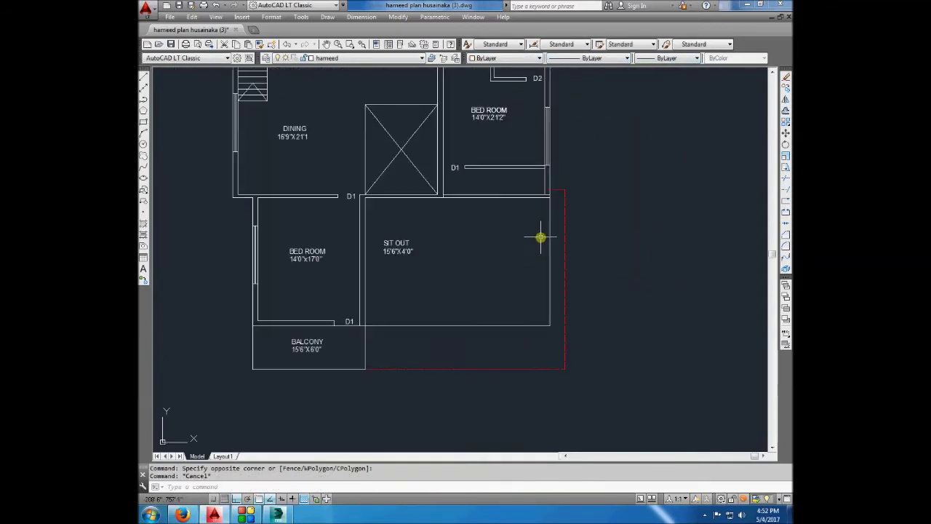
key(Delete)
scroll(597, 178, down, 3)
- Copy the porch steps into the sit-out
text(co)
key(Return)
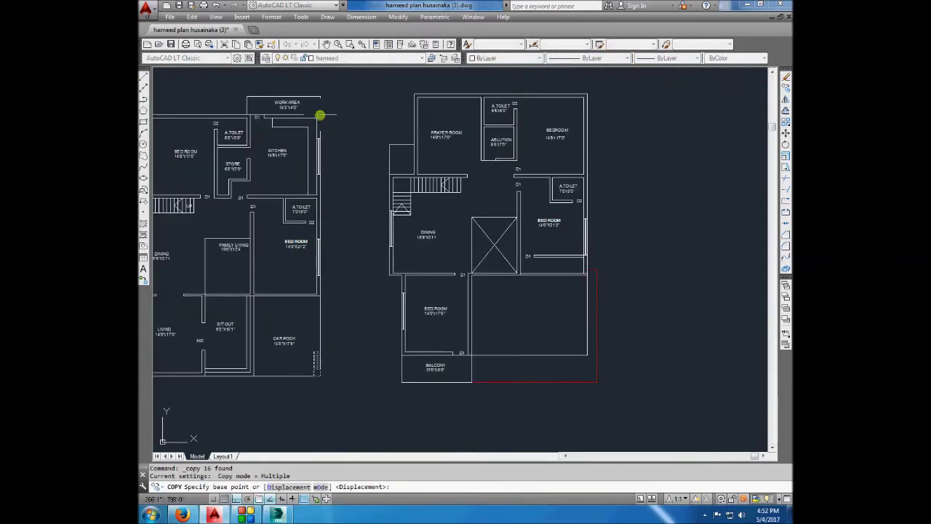
click(587, 92)
key(Return)
scroll(656, 254, up, 2)
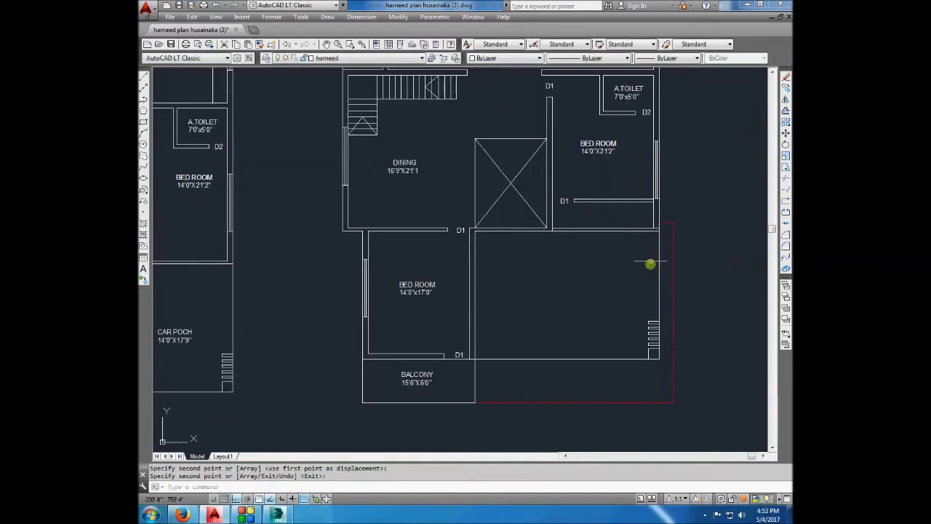
- Draw a closed rectangle outline in the sit-out and erase a stray line
click(143, 75)
click(517, 267)
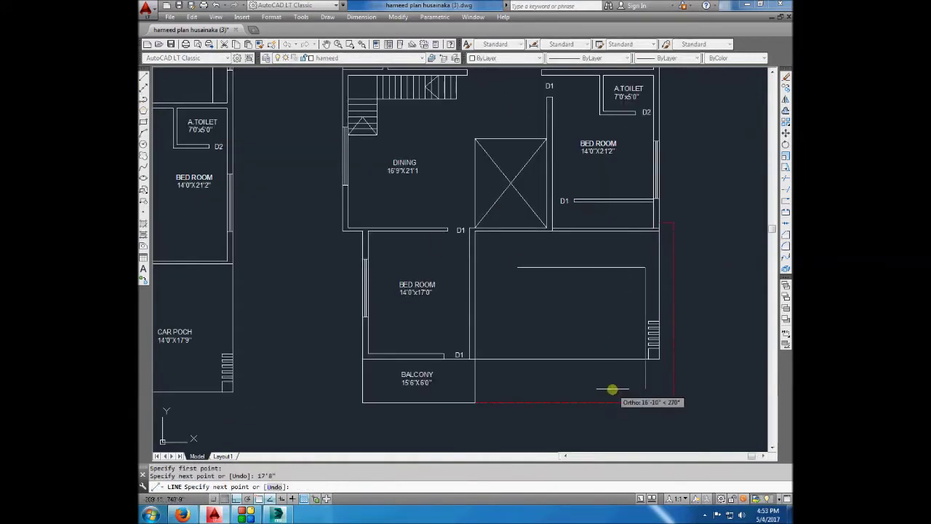
click(517, 267)
key(Return)
click(650, 316)
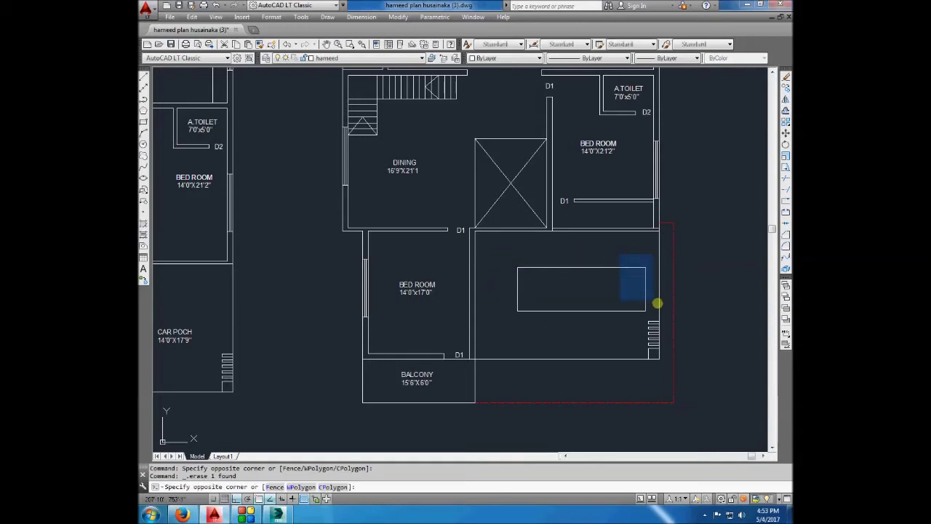
key(Delete)
scroll(411, 226, down, 2)
scroll(503, 259, up, 2)
- Move the rectangle to its new spot in the sit-out
text(m)
key(Return)
click(696, 230)
scroll(664, 266, up, 2)
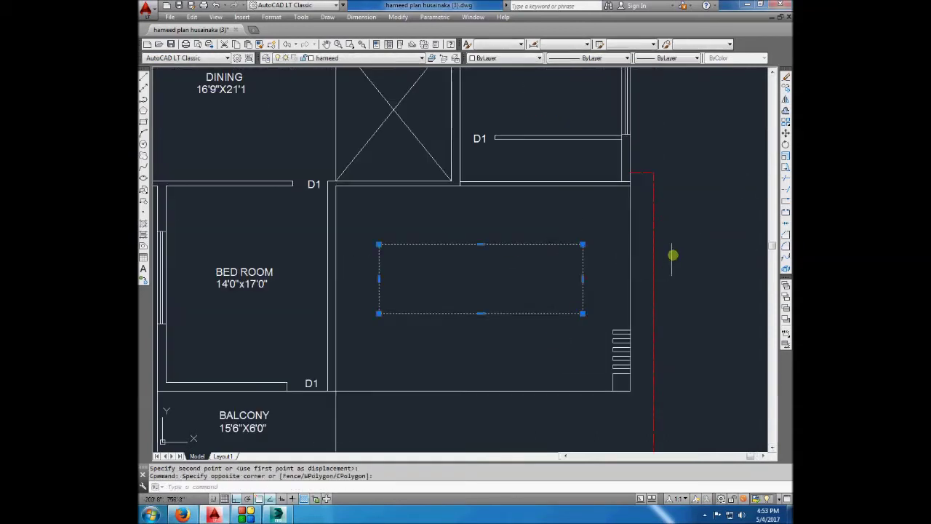
scroll(458, 210, down, 2)
click(362, 17)
- Draw a horizontal guide line through the rectangle
click(378, 45)
click(448, 168)
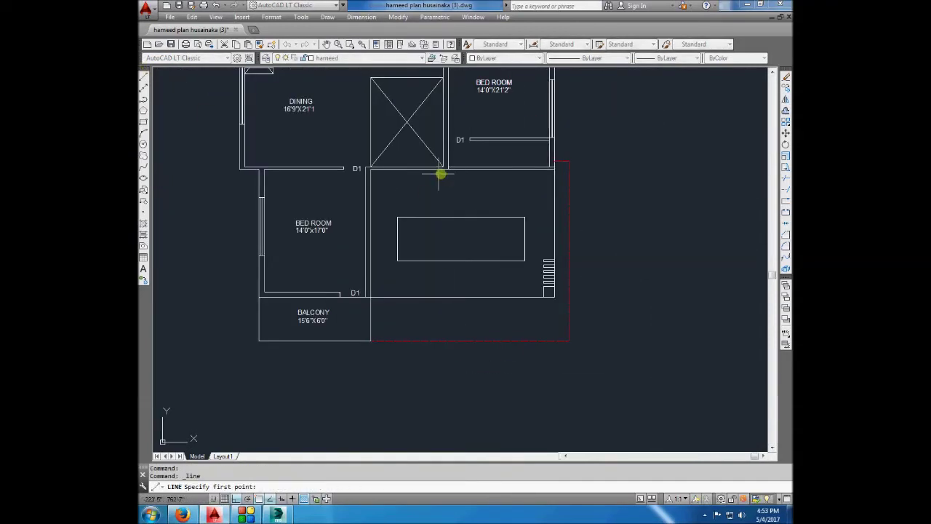
click(449, 255)
click(717, 254)
key(Escape)
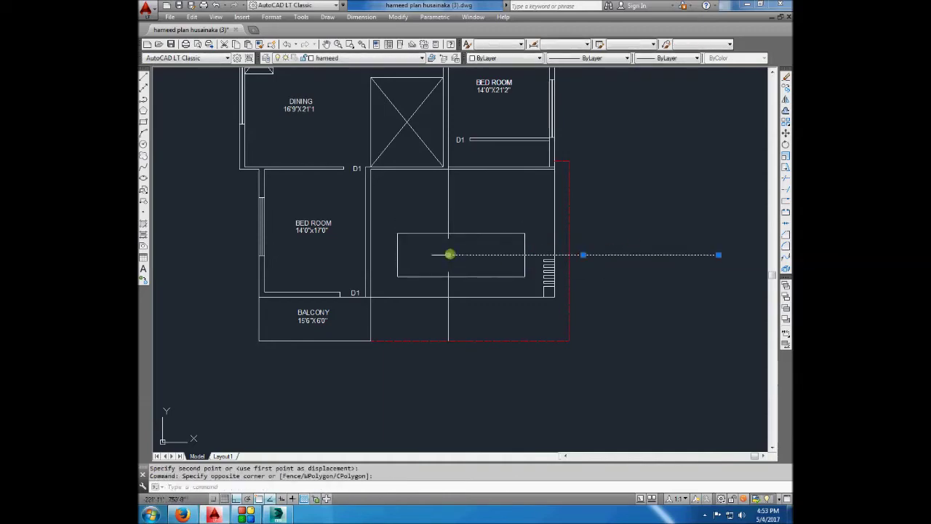
- Draw two crossing diagonals across the rectangle with Line
text(l)
key(Return)
click(397, 233)
click(524, 277)
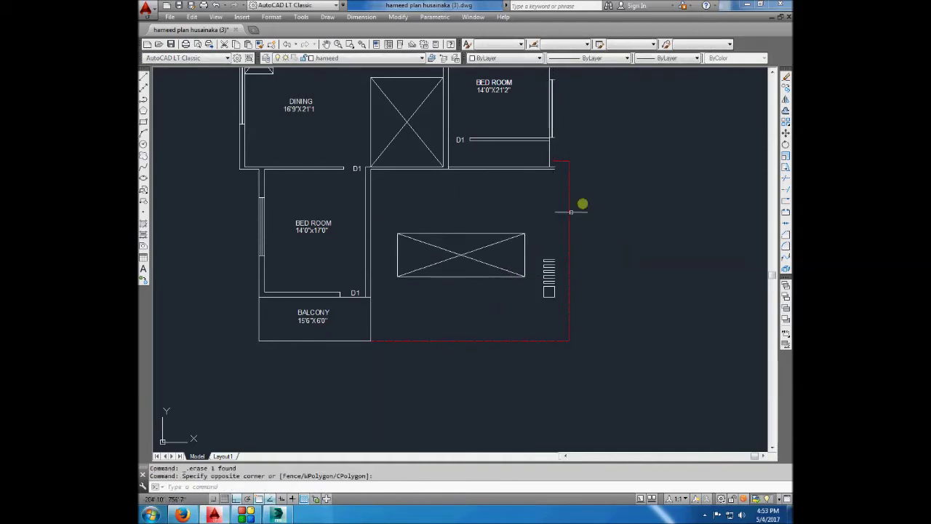
scroll(575, 174, down, 1)
scroll(332, 124, down, 3)
scroll(509, 312, up, 3)
scroll(498, 253, down, 1)
scroll(536, 264, up, 4)
scroll(536, 289, down, 3)
scroll(486, 224, down, 3)
scroll(447, 193, up, 2)
- Save the drawing and begin copying the kitchen wall
click(172, 45)
text(co)
key(Return)
click(401, 119)
click(715, 124)
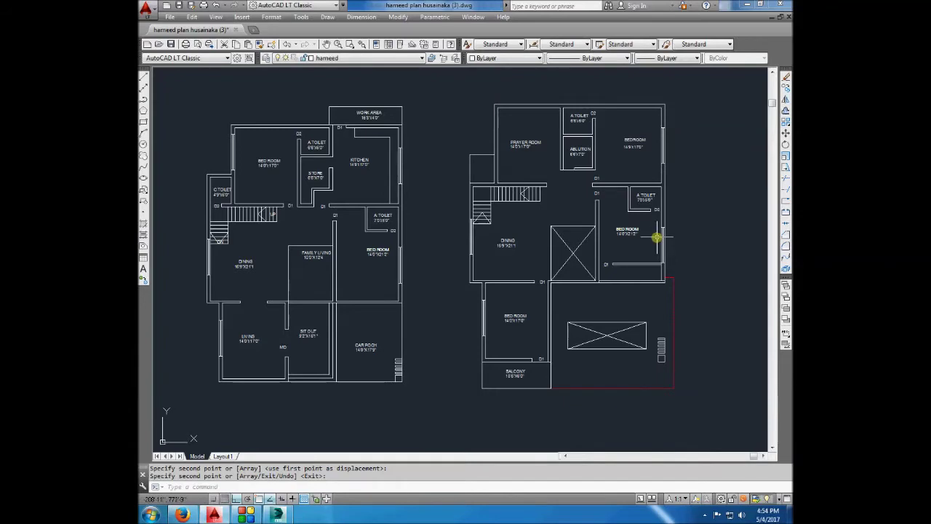
- Add a new layer in the layer manager, leaving the current layer unchanged
middle_drag(605, 243, 578, 245)
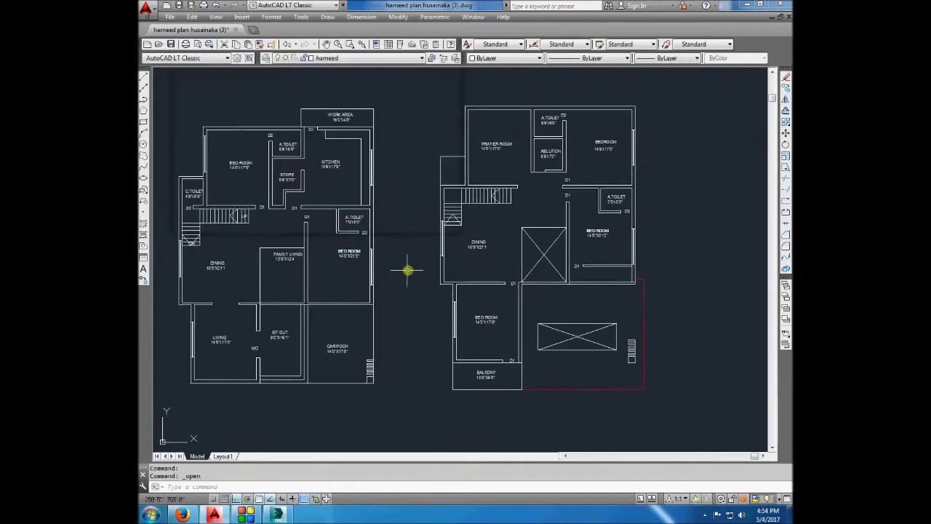
click(269, 58)
click(266, 57)
key(alt+n)
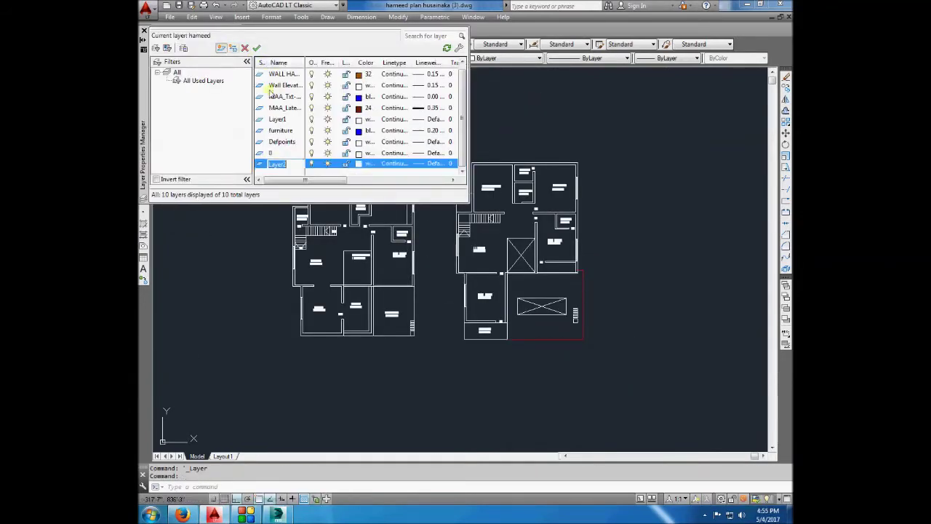
click(143, 32)
click(602, 129)
key(Escape)
click(318, 57)
click(369, 145)
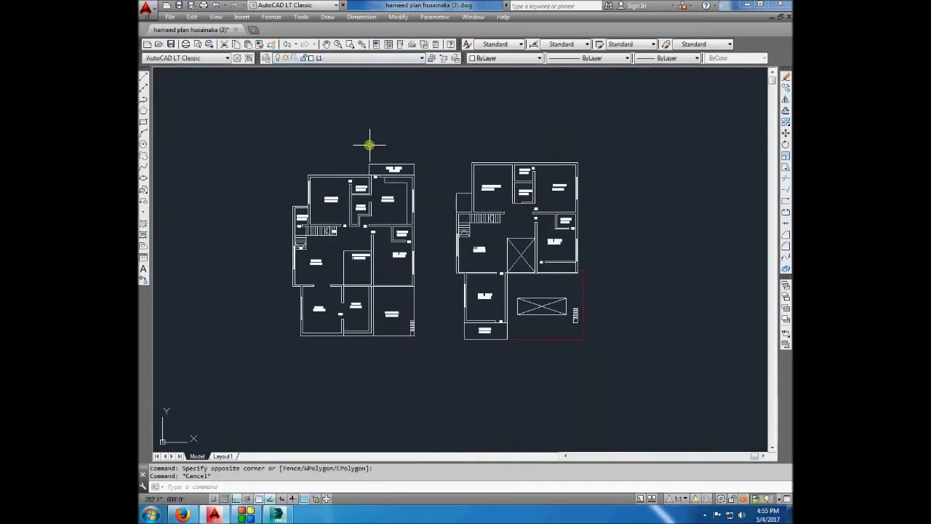
- Start a new drawing with the units insertion scale set to Feet
click(166, 5)
click(272, 17)
click(280, 192)
click(420, 254)
click(407, 280)
click(433, 347)
- Run LIMITS and ZOOM All on the new drawing
text(limits)
key(Return)
key(Return)
text(z)
key(Return)
key(ctrl+Tab)
key(ctrl+c)
key(ctrl+Tab)
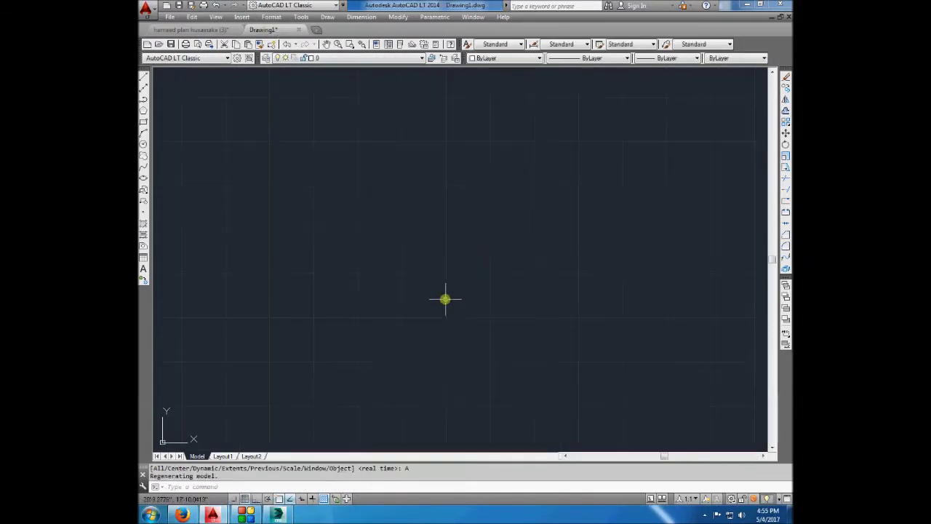
- Paste the two floor plans into Drawing1 and place them
key(ctrl+v)
key(Return)
click(301, 354)
- Save Drawing1 as Drawing1.dwg inside a new folder on the Desktop
key(ctrl+shift+s)
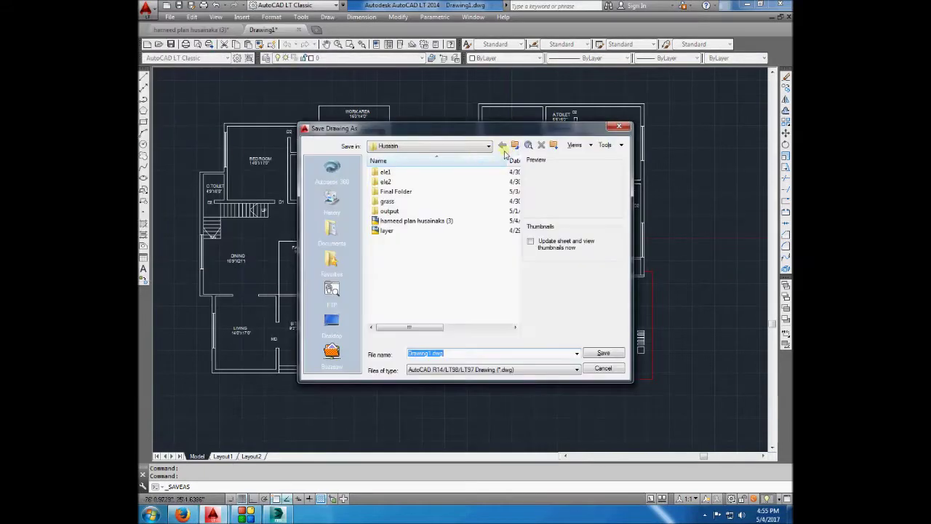
click(333, 319)
right_click(463, 240)
click(481, 352)
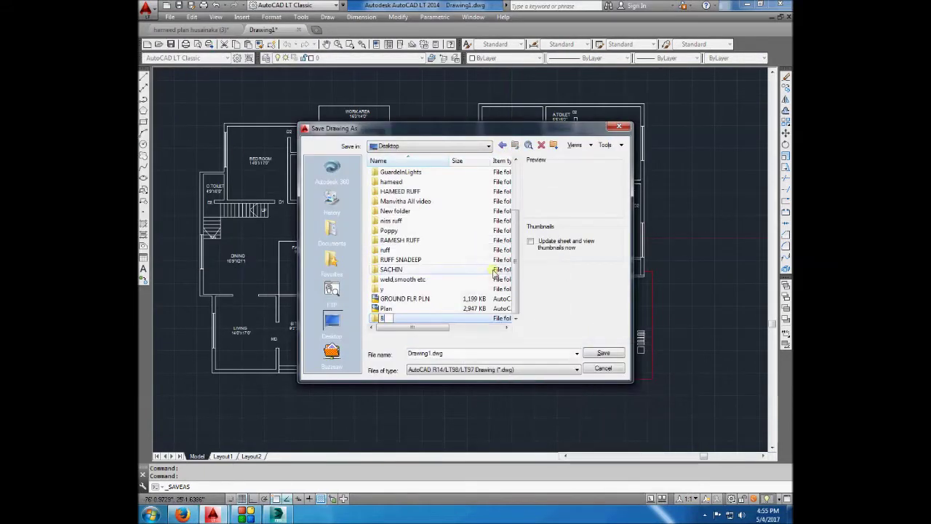
key(Return)
key(Return)
key(Return)
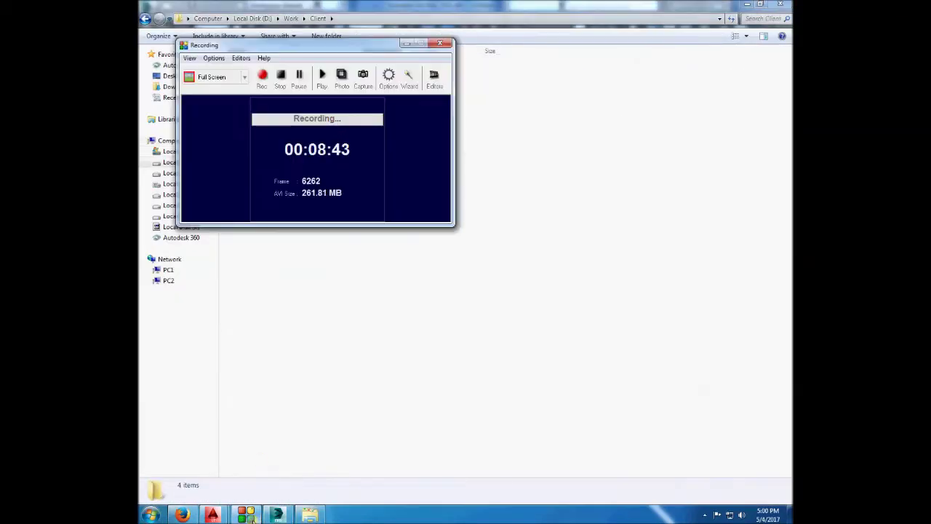
key(Return)
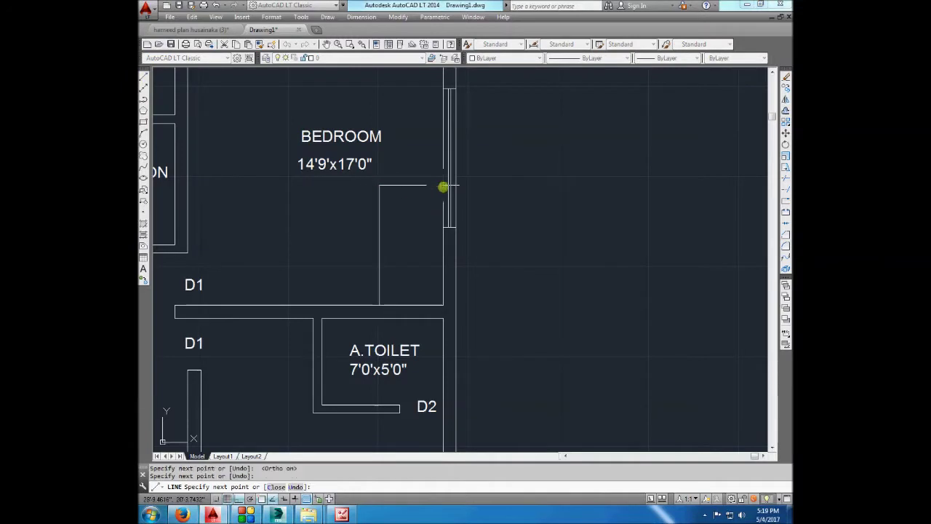
- Draw two crossing diagonals across the upper-right bedroom closet
click(785, 110)
key(Return)
scroll(461, 254, down, 5)
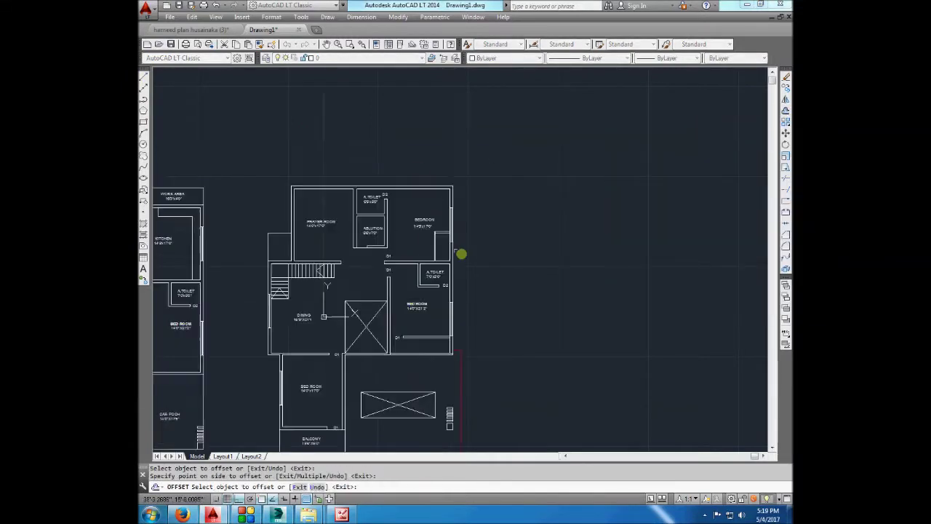
scroll(461, 254, up, 5)
key(Escape)
click(402, 202)
click(463, 204)
click(402, 315)
key(Escape)
scroll(493, 263, down, 5)
scroll(419, 210, up, 3)
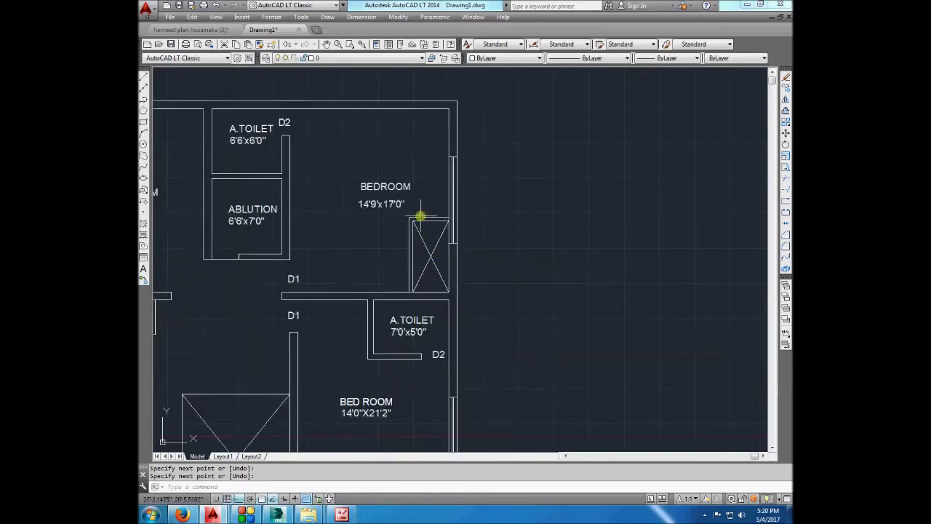
scroll(420, 244, down, 3)
scroll(420, 244, down, 3)
scroll(488, 203, down, 1)
- Switch to the other drawing and save it under a new name
click(181, 30)
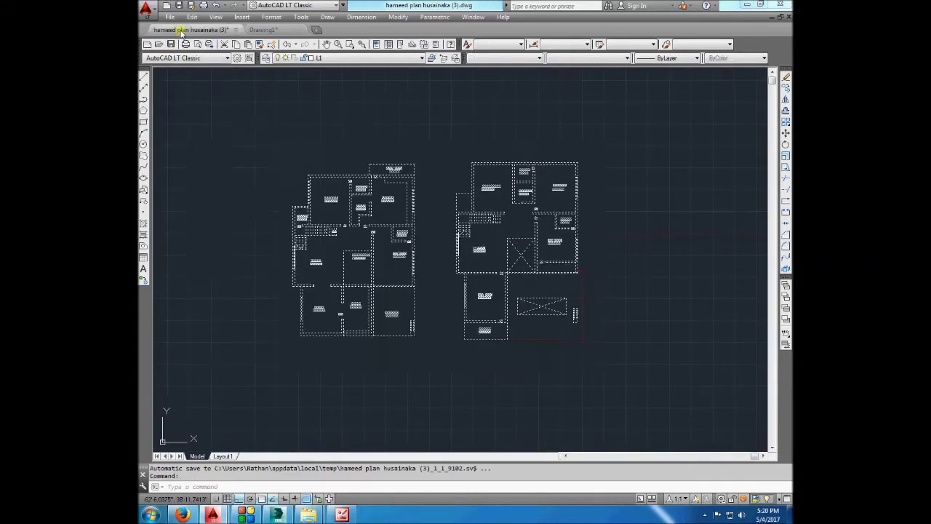
click(150, 15)
click(177, 129)
text(LAYER)
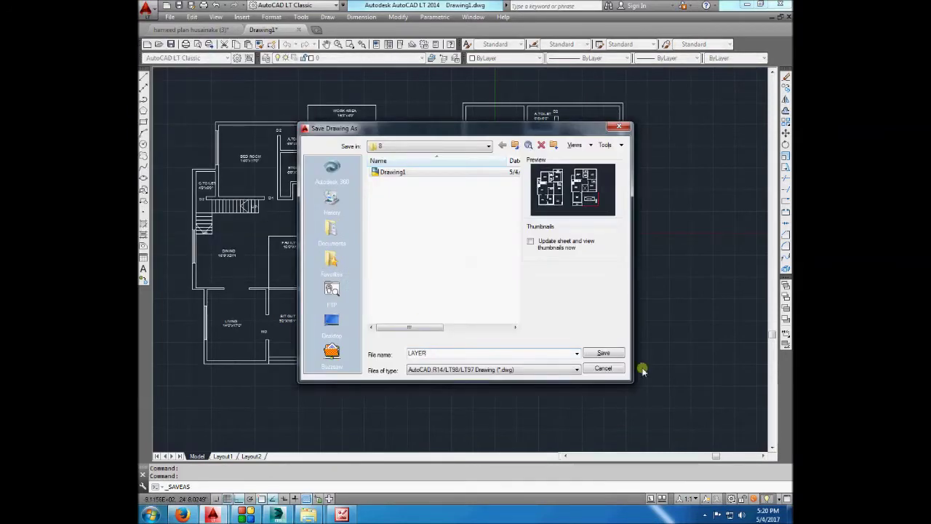
click(603, 368)
scroll(391, 191, down, 2)
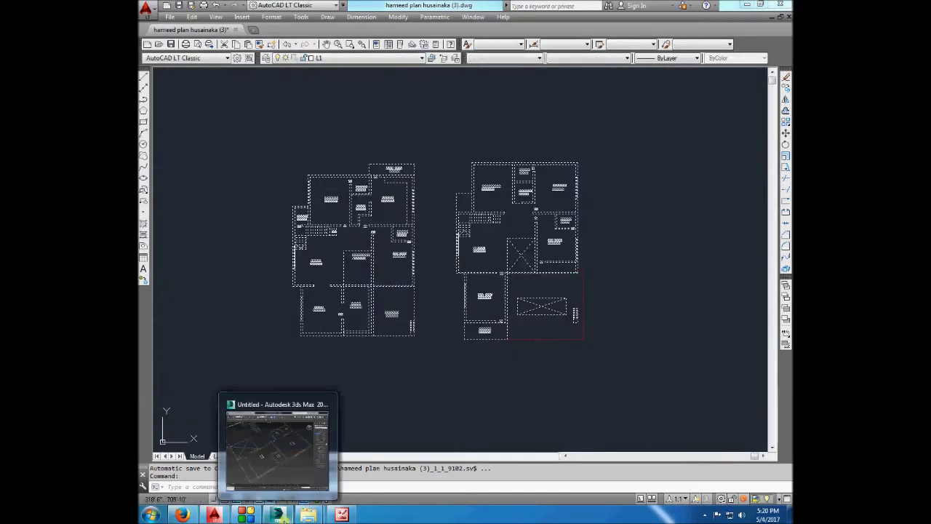
click(276, 515)
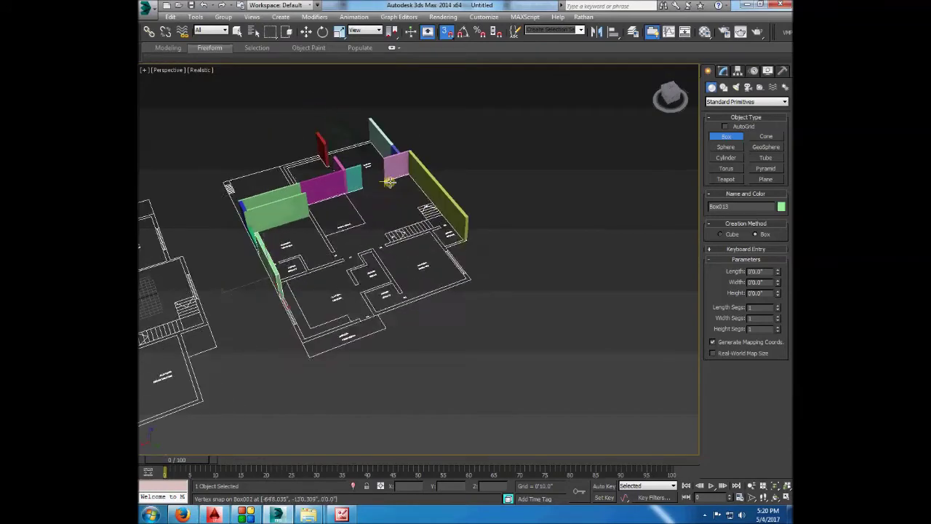
- Delete the unwanted yellow box created at the wall corner
scroll(512, 136, down, 5)
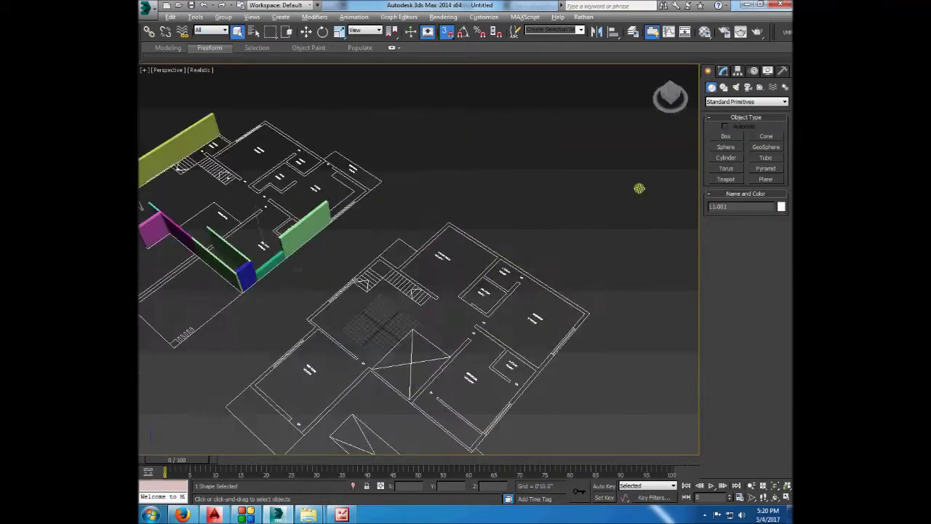
scroll(327, 286, up, 5)
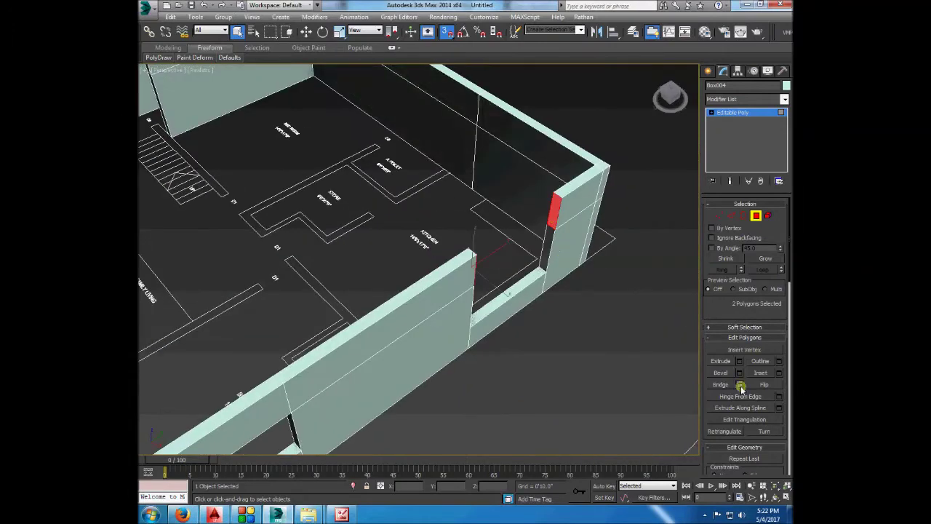
click(708, 71)
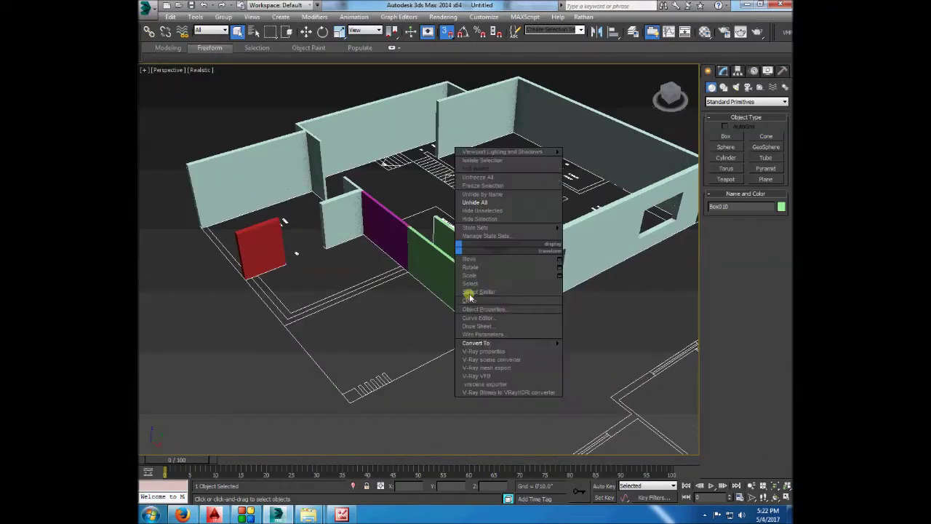
scroll(372, 345, up, 3)
drag(526, 216, 497, 384)
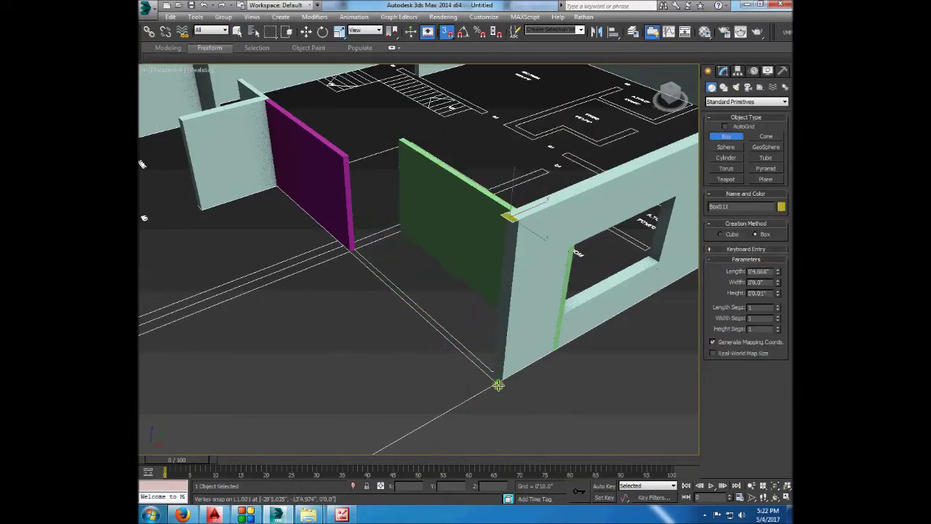
click(615, 393)
key(Delete)
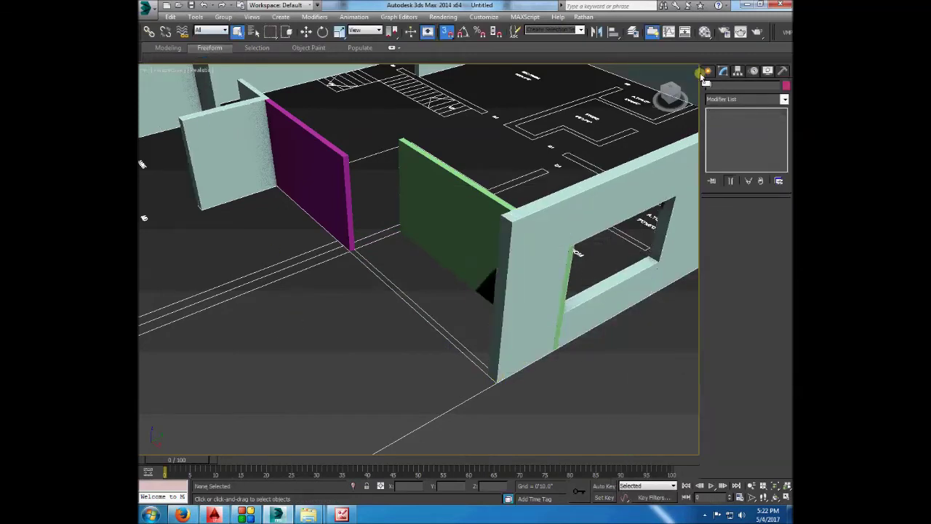
- Extrude the purple wall's end faces by 20 to close the gap
click(708, 70)
click(485, 223)
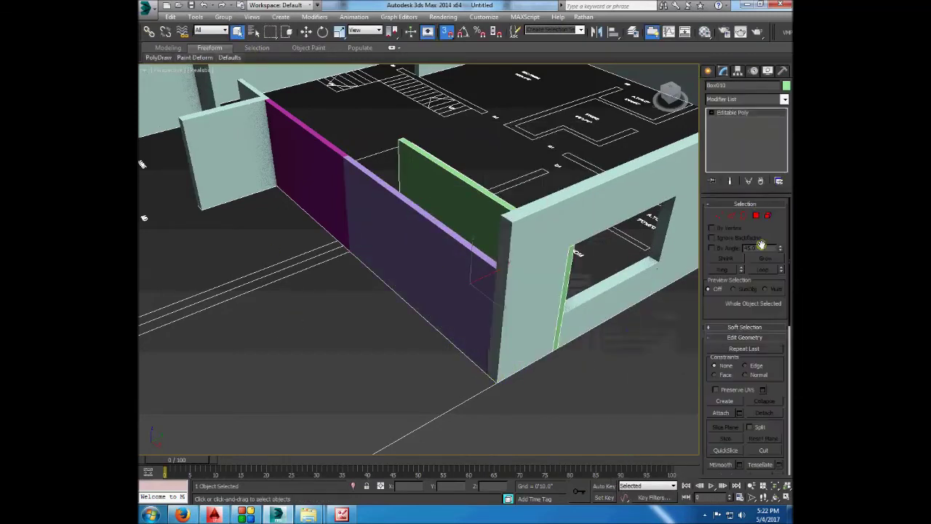
text(20)
key(Return)
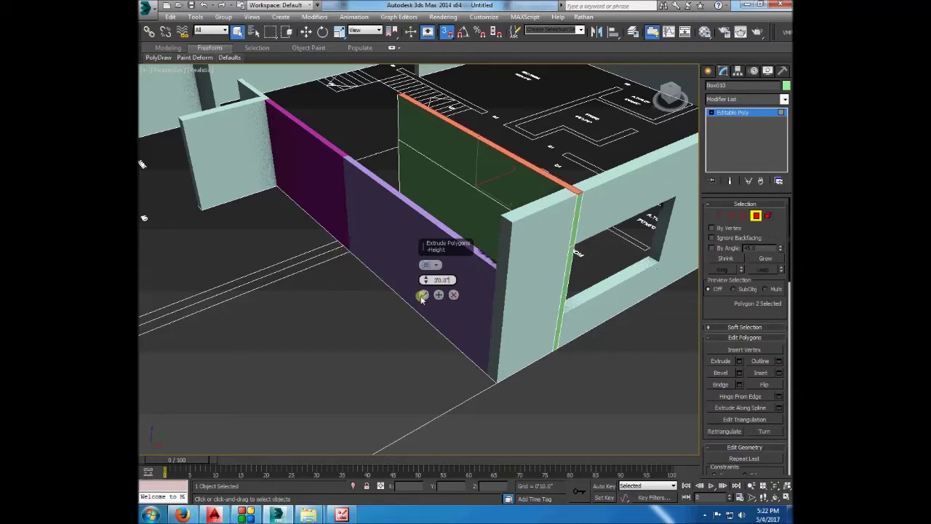
- Bridge the faces on both sides of the doorway to fill the wall above it
click(709, 70)
scroll(458, 333, down, 5)
scroll(291, 218, up, 6)
click(722, 71)
click(755, 215)
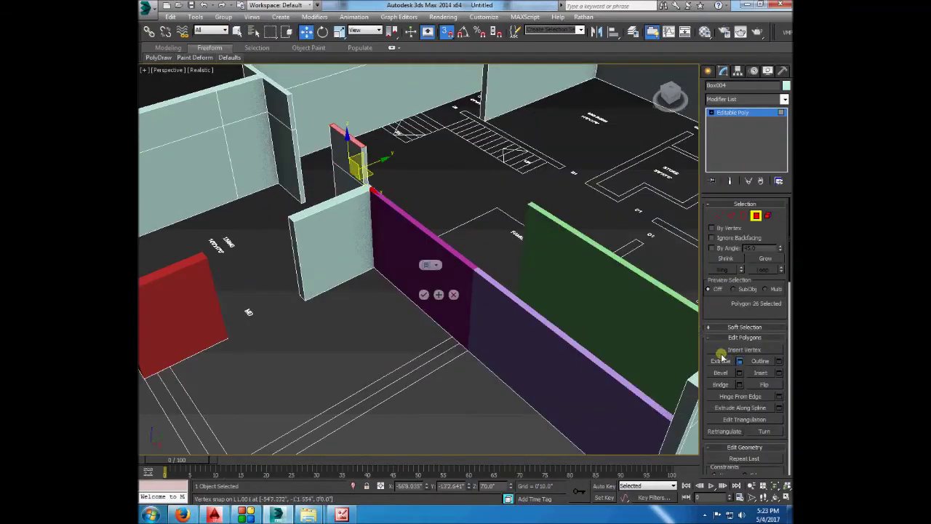
alt+middle_drag(290, 122, 353, 86)
click(424, 323)
scroll(424, 306, down, 5)
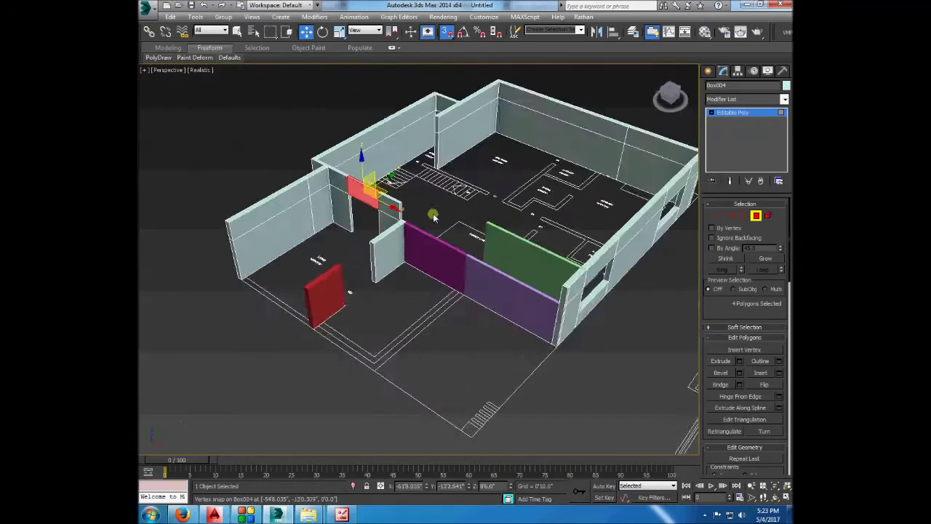
- Clear the selection and select the house walls
click(709, 70)
scroll(442, 213, up, 2)
scroll(366, 208, down, 1)
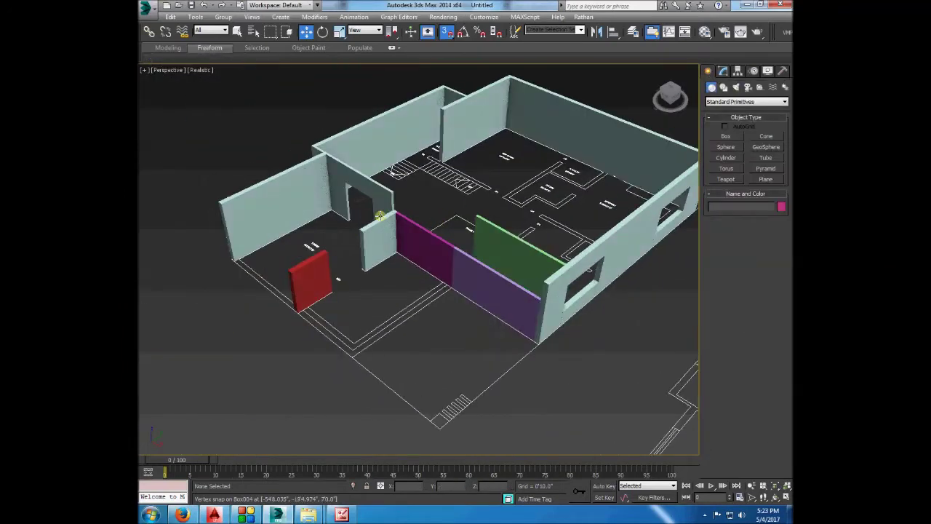
scroll(523, 191, down, 3)
scroll(395, 229, up, 4)
click(576, 265)
- Draw a closed step outline on the floor near the red door
right_click(430, 354)
click(451, 308)
click(486, 285)
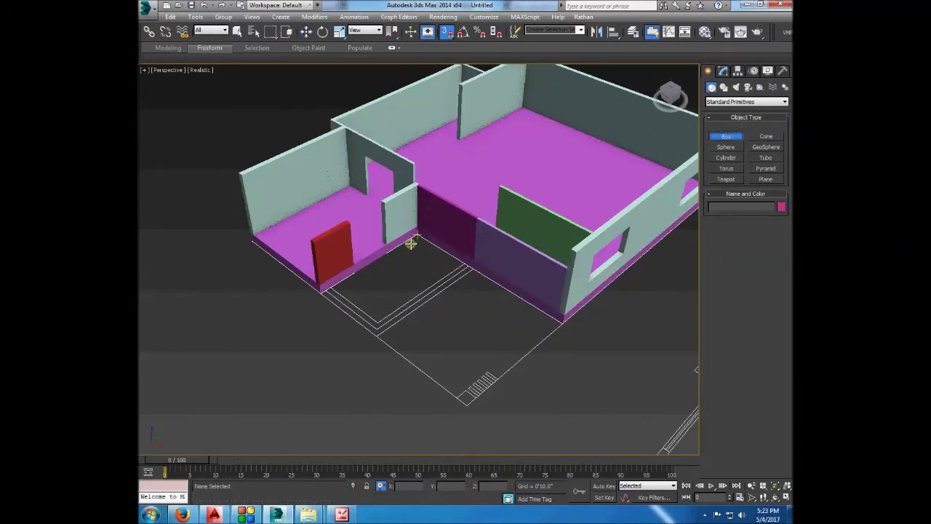
drag(410, 241, 334, 284)
scroll(342, 283, up, 4)
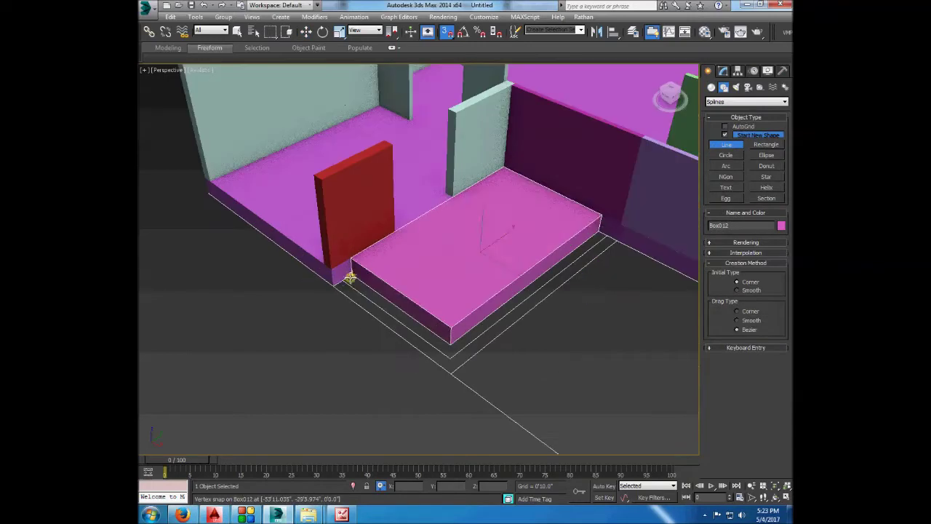
click(450, 341)
click(443, 284)
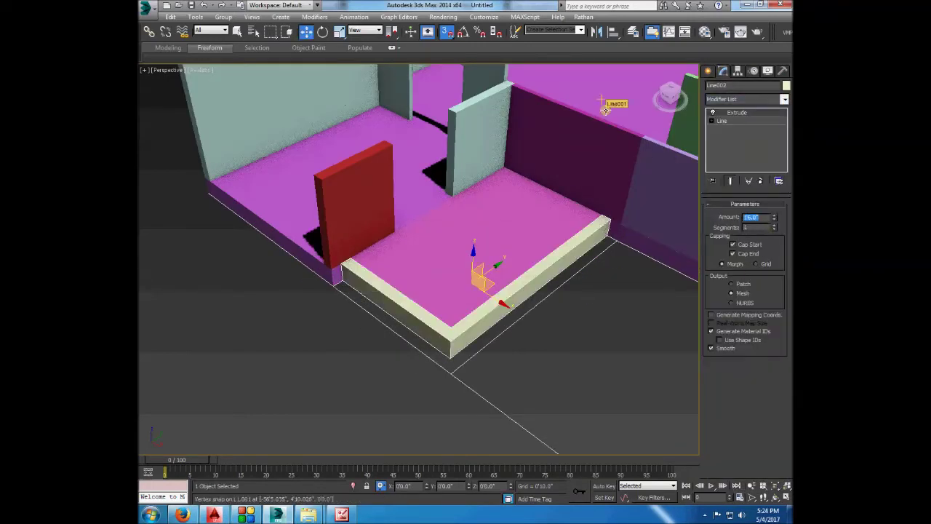
- Draw another closed step outline and extrude it into a step
click(707, 70)
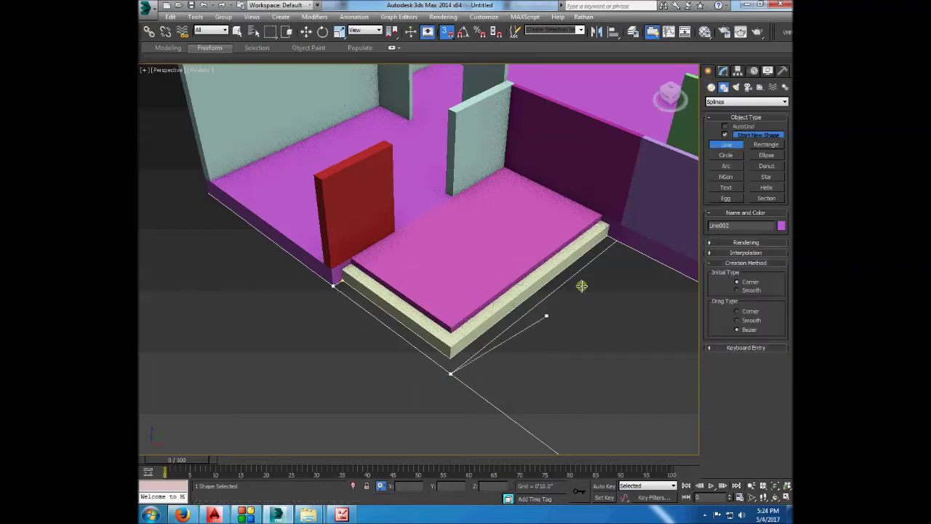
click(334, 286)
click(443, 284)
click(722, 70)
click(746, 99)
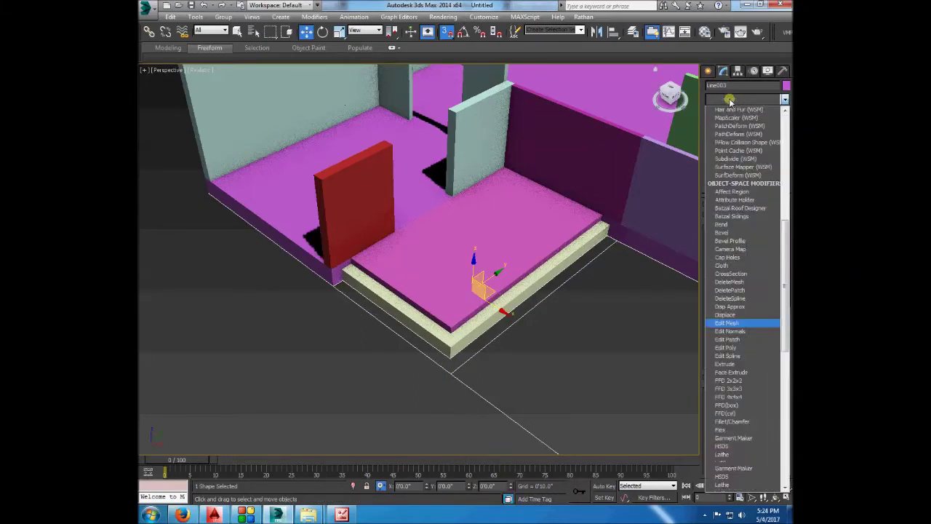
click(742, 322)
- Convert the step to an editable poly
click(553, 407)
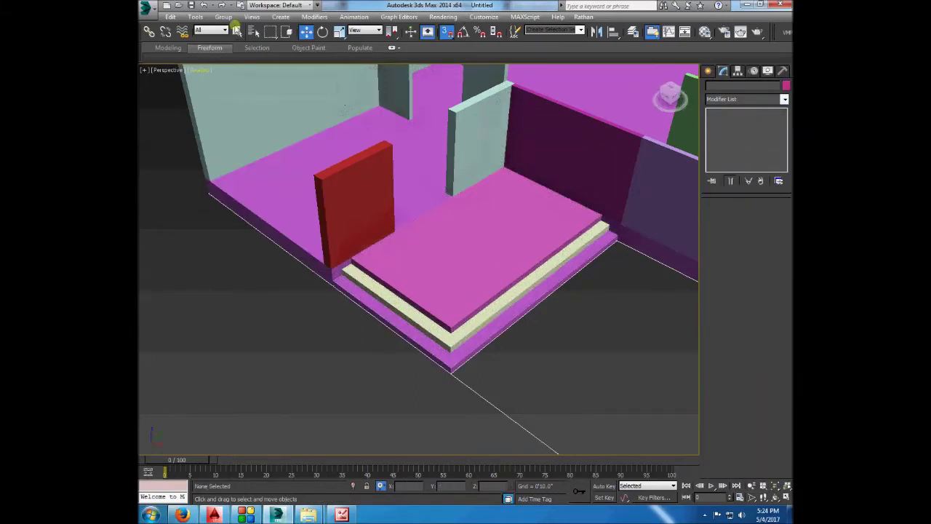
click(444, 282)
right_click(443, 282)
click(581, 374)
click(232, 264)
key(q)
alt+middle_drag(233, 264, 396, 286)
- Create tall thin slat boxes beside the orange entrance post
click(707, 70)
click(711, 86)
click(726, 136)
drag(429, 347, 436, 358)
click(436, 269)
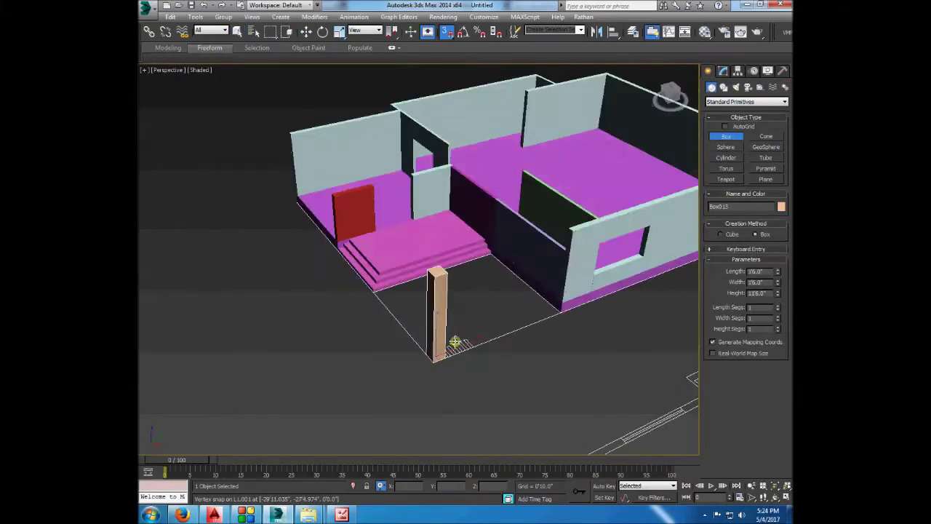
scroll(442, 377, up, 4)
alt+middle_drag(465, 300, 451, 371)
drag(449, 372, 458, 377)
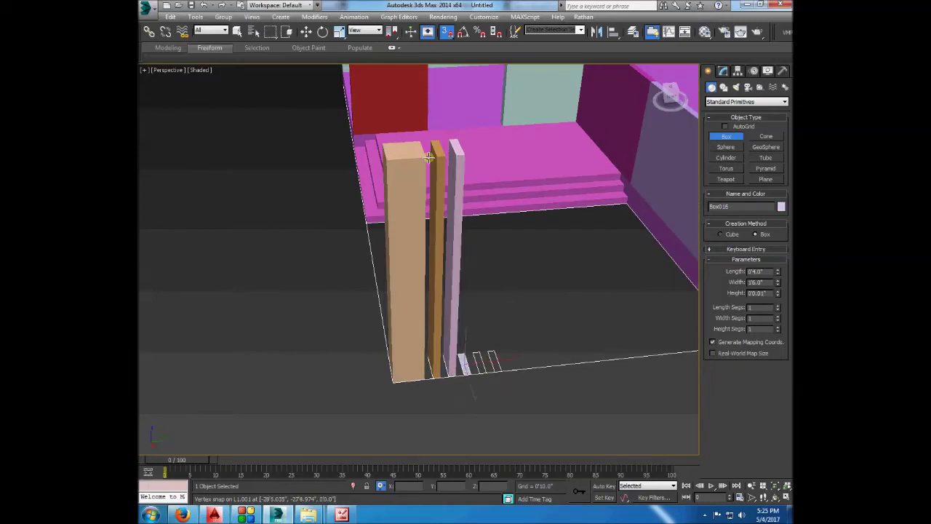
- Convert the post to an editable poly and attach the slats to it
right_click(422, 291)
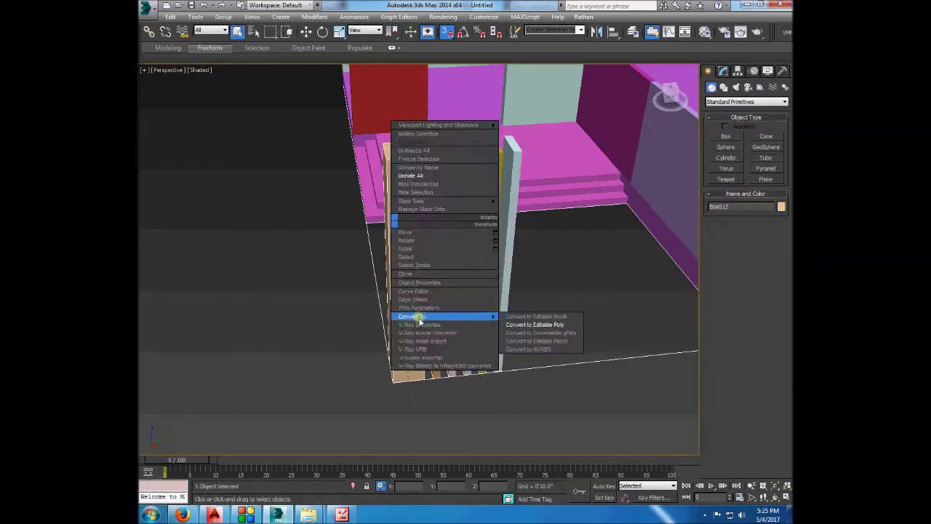
click(419, 313)
right_click(560, 211)
click(545, 208)
click(465, 219)
right_click(282, 203)
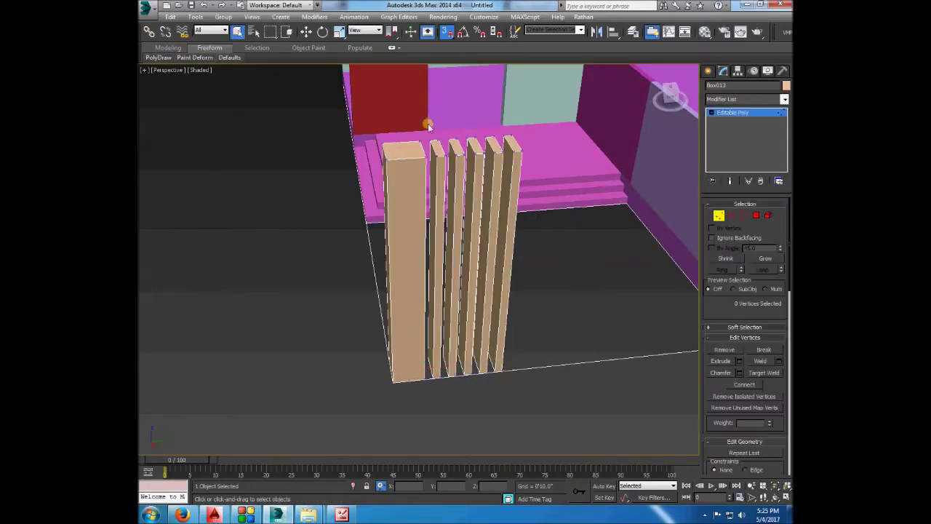
- Extrude the slab outline into a solid slab
scroll(640, 200, down, 5)
scroll(442, 360, down, 4)
mouse_move(442, 360)
alt+middle_down()
mouse_move(430, 343)
mouse_move(441, 199)
alt+middle_up()
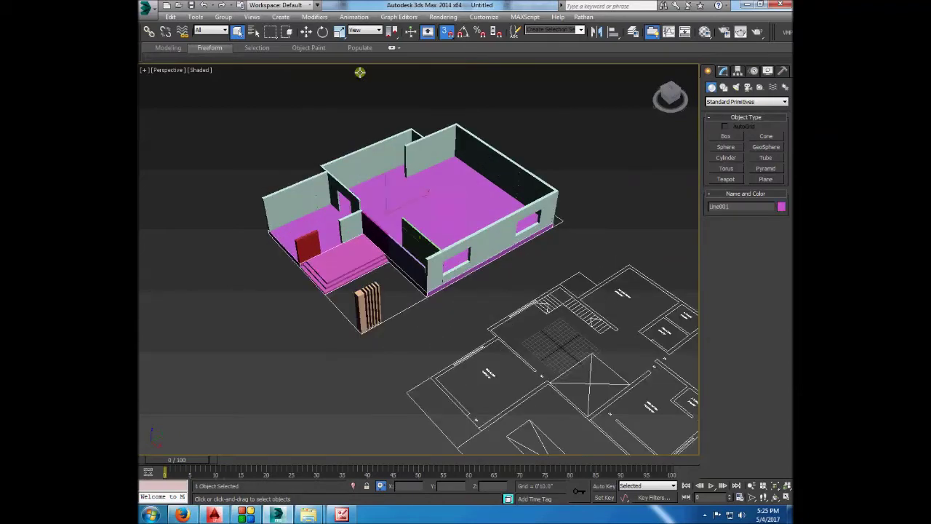
click(247, 514)
- Draw the first upper-floor wall box on the plan at height 70
click(765, 225)
scroll(547, 166, up, 3)
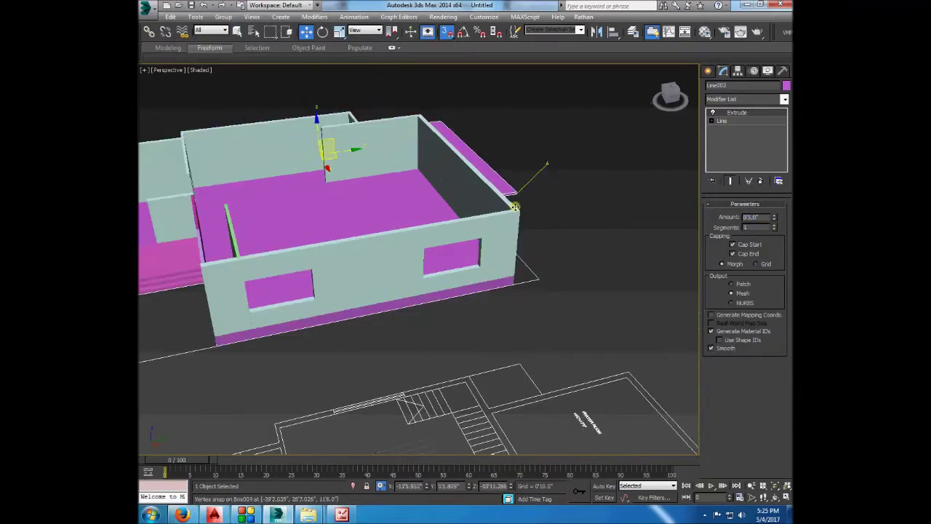
scroll(546, 166, down, 5)
click(547, 327)
click(707, 70)
click(718, 137)
scroll(354, 240, up, 5)
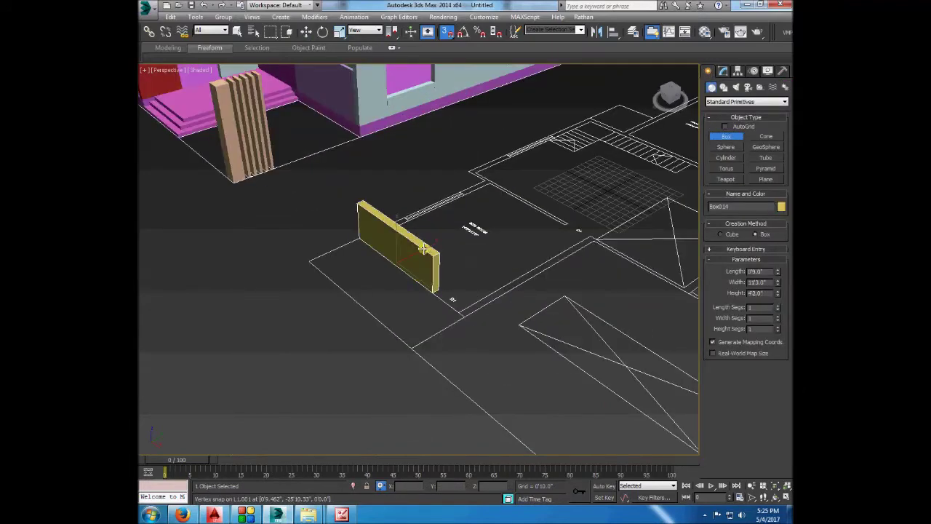
click(277, 514)
click(399, 249)
click(642, 262)
- Draw the beige, green, yellow and blue wall boxes along the plan lines
alt+middle_drag(642, 262, 272, 252)
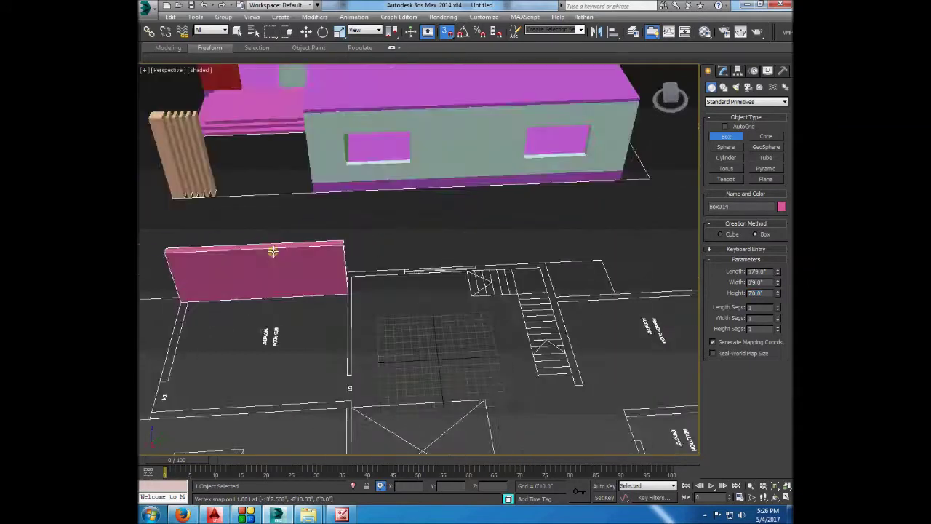
scroll(536, 83, up, 4)
scroll(332, 237, down, 3)
mouse_move(405, 191)
mouse_down()
mouse_move(332, 236)
mouse_move(602, 263)
mouse_up()
click(332, 237)
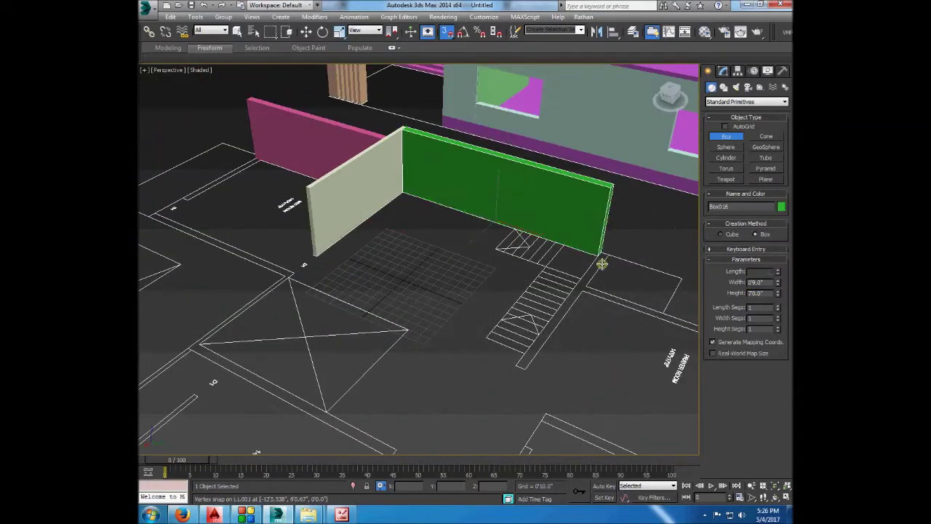
click(525, 370)
alt+middle_drag(525, 370, 436, 242)
click(539, 295)
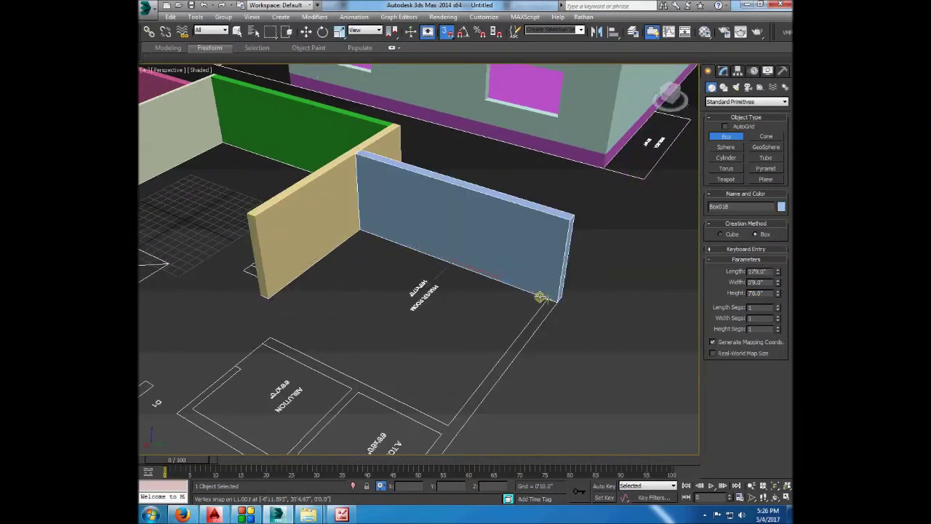
scroll(538, 296, down, 3)
- Add a small corner wall and a thin wall along the plan
alt+middle_drag(538, 296, 561, 253)
scroll(561, 252, up, 3)
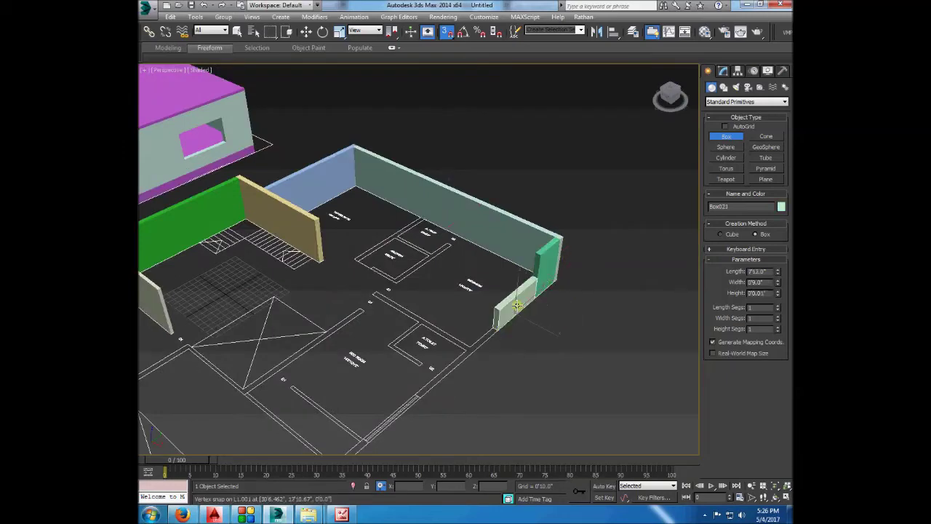
middle_drag(407, 277, 432, 241)
drag(531, 280, 460, 344)
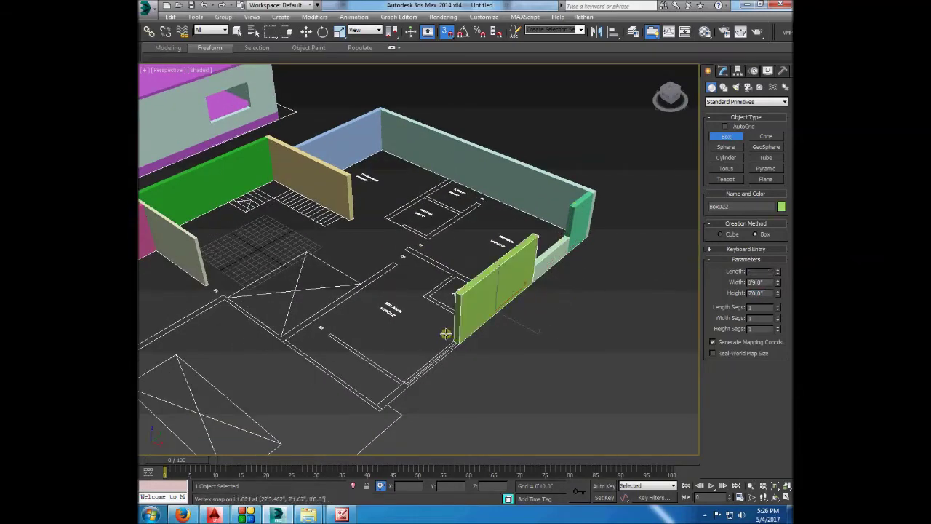
click(376, 416)
alt+middle_drag(376, 416, 354, 321)
alt+middle_drag(394, 366, 386, 306)
- Convert one wall to editable poly, attach the rest, and select a wall-top face
click(502, 208)
click(509, 322)
click(482, 145)
mouse_move(517, 208)
alt+middle_down()
mouse_move(517, 327)
mouse_move(378, 218)
alt+middle_up()
key(4)
click(517, 333)
scroll(342, 175, up, 3)
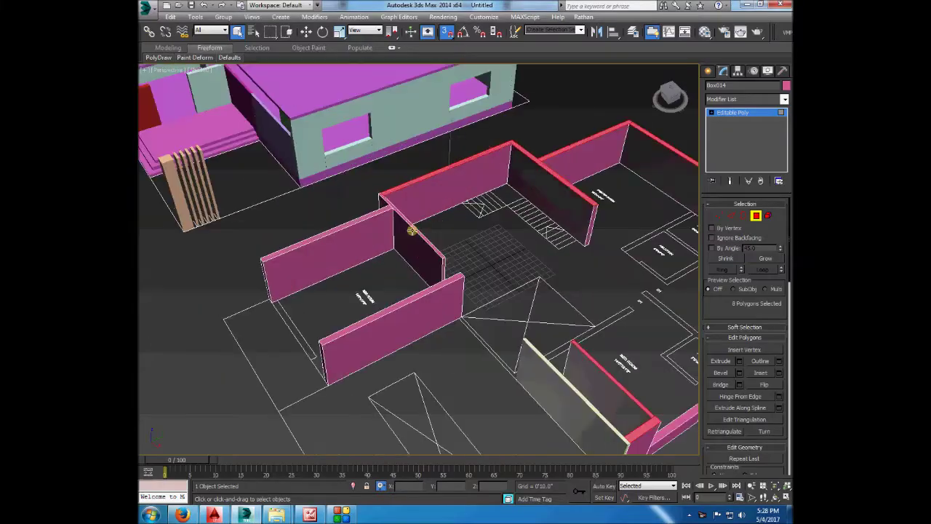
- Select the remaining wall-top faces of the upper-floor walls
ctrl+click(431, 288)
scroll(483, 280, down, 5)
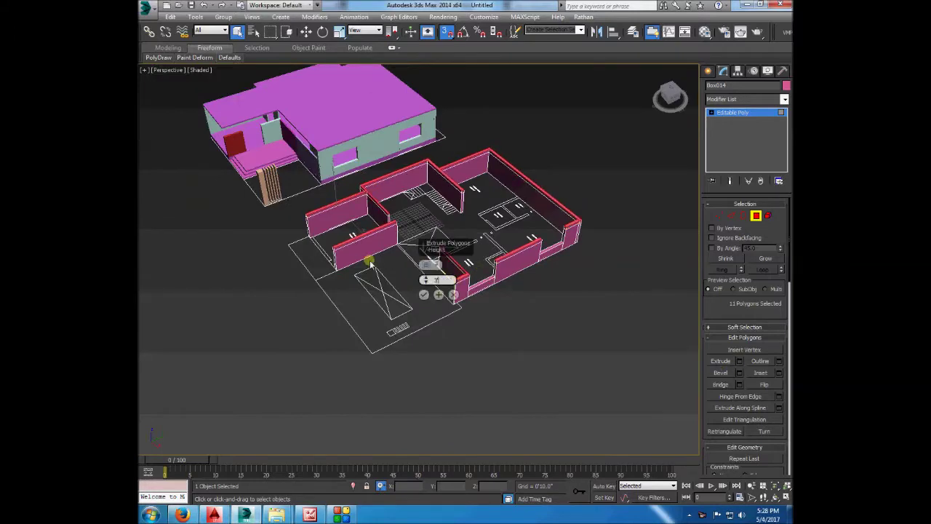
click(494, 263)
alt+middle_drag(494, 263, 434, 226)
scroll(434, 226, up, 5)
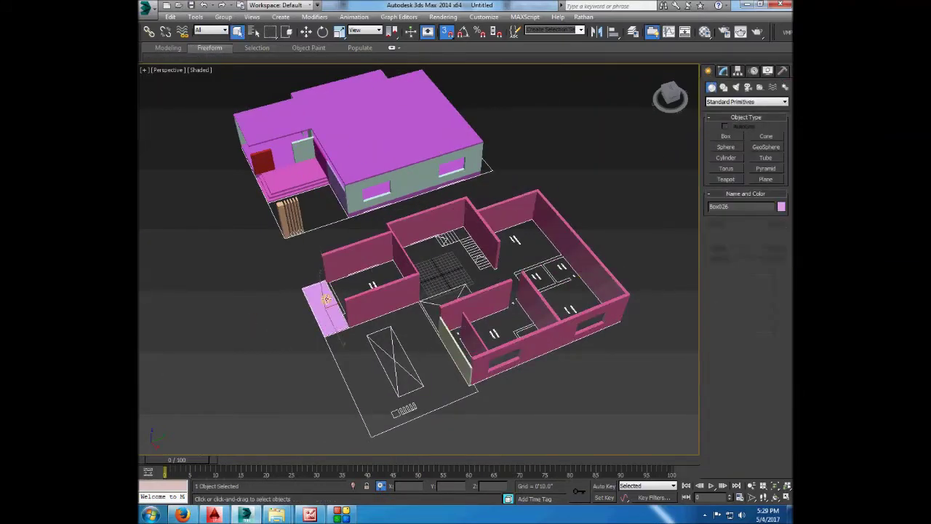
- Move the pink upper walls onto the ground-floor house
mouse_move(611, 264)
mouse_down()
mouse_move(400, 138)
mouse_move(417, 118)
mouse_up()
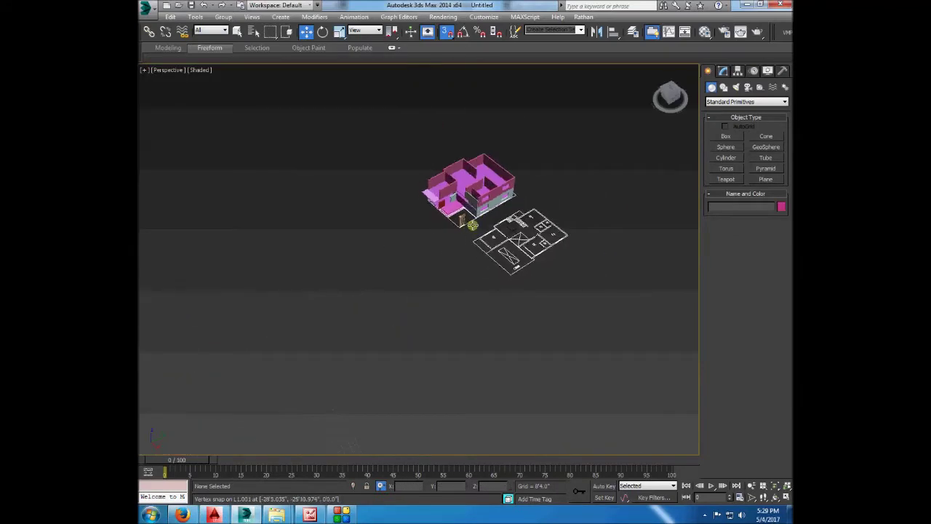
scroll(373, 234, down, 5)
scroll(435, 276, up, 3)
scroll(435, 276, up, 2)
scroll(435, 276, up, 3)
- Snap the slab up onto the wall corner as the roof
mouse_move(323, 162)
mouse_down()
mouse_move(318, 91)
mouse_move(530, 99)
mouse_move(551, 126)
mouse_up()
alt+middle_drag(591, 165, 436, 189)
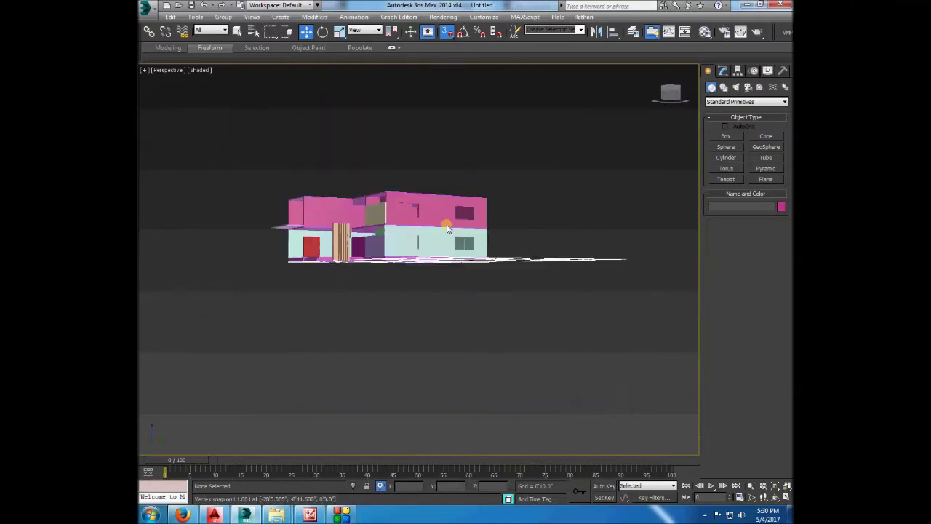
scroll(436, 189, up, 2)
scroll(412, 162, up, 3)
scroll(396, 183, down, 3)
scroll(395, 182, up, 3)
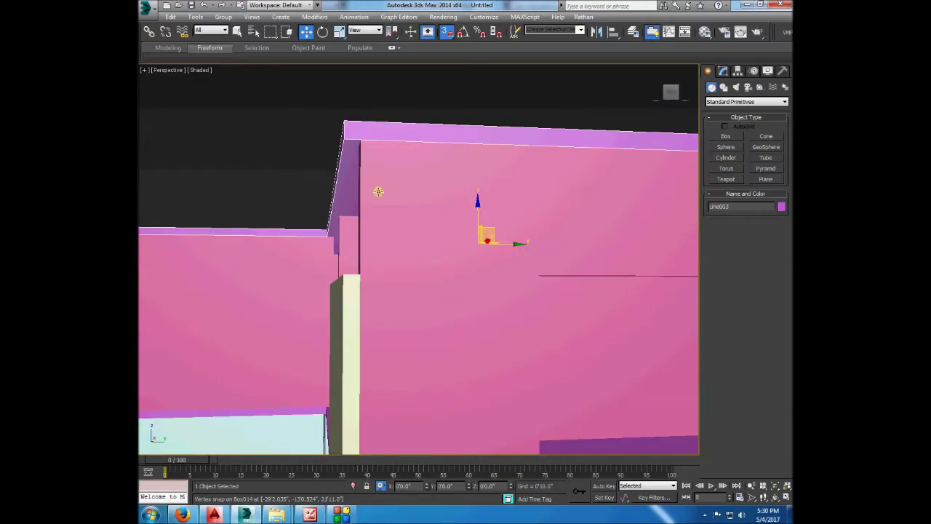
scroll(376, 189, down, 4)
- Inspect the two-storey house from a high three-quarter view and deselect everything
alt+middle_drag(409, 202, 473, 244)
scroll(473, 244, up, 4)
right_click(472, 244)
click(276, 308)
scroll(277, 307, down, 4)
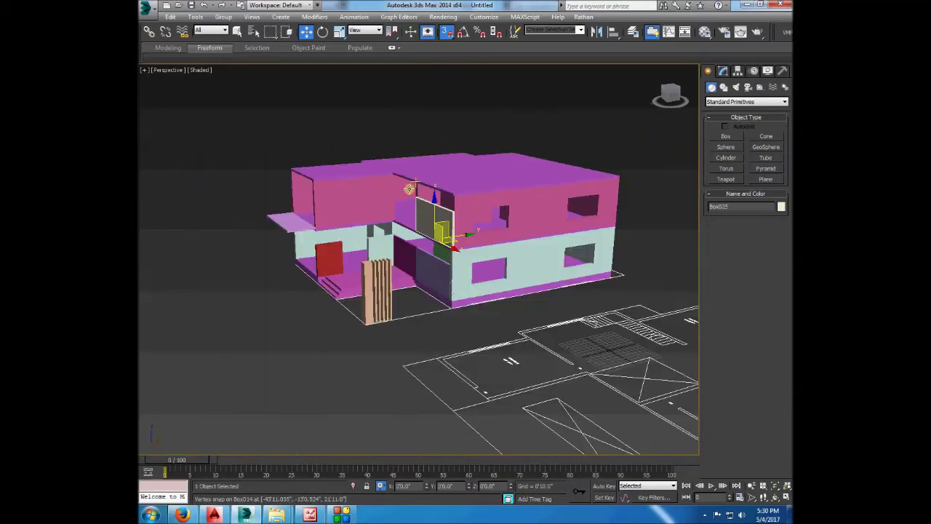
scroll(277, 307, down, 2)
scroll(353, 315, down, 2)
scroll(431, 325, up, 2)
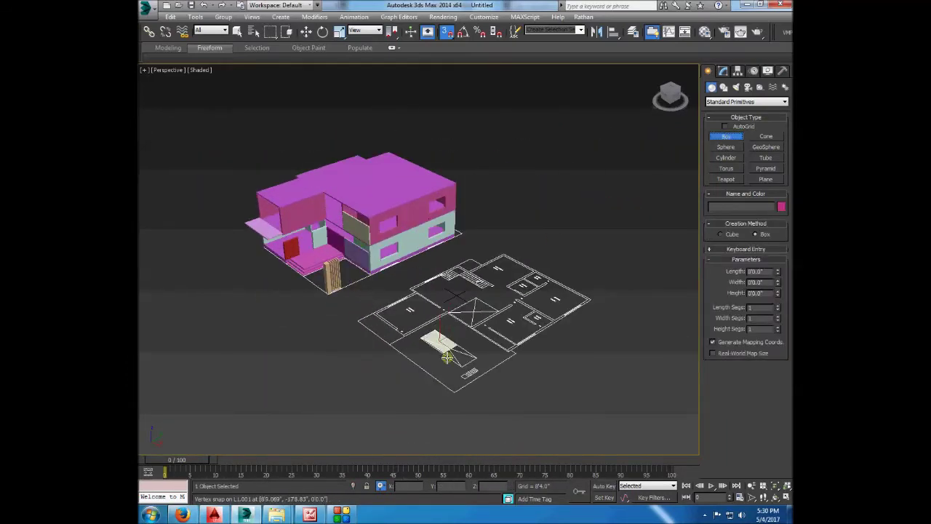
- Boolean-subtract an inner box from the flat green box to cut the opening
click(767, 293)
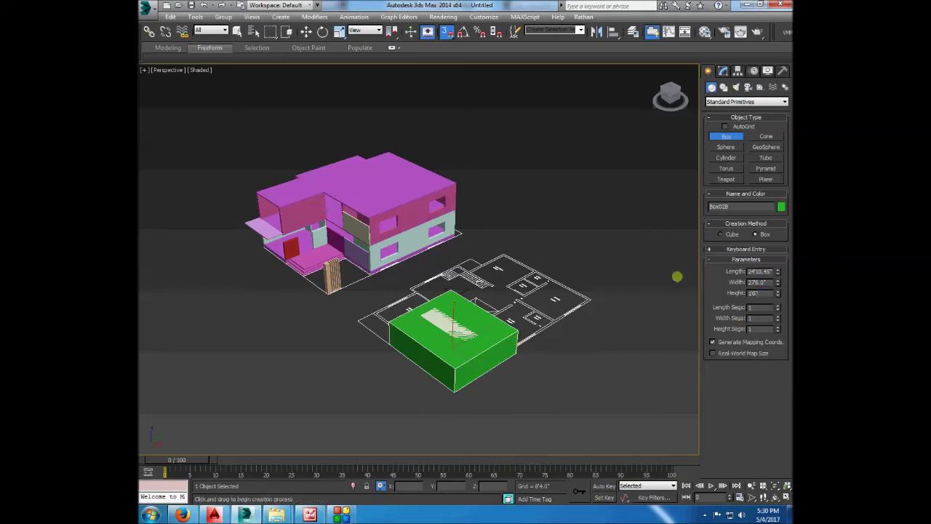
right_click(222, 94)
click(745, 102)
click(735, 120)
click(725, 168)
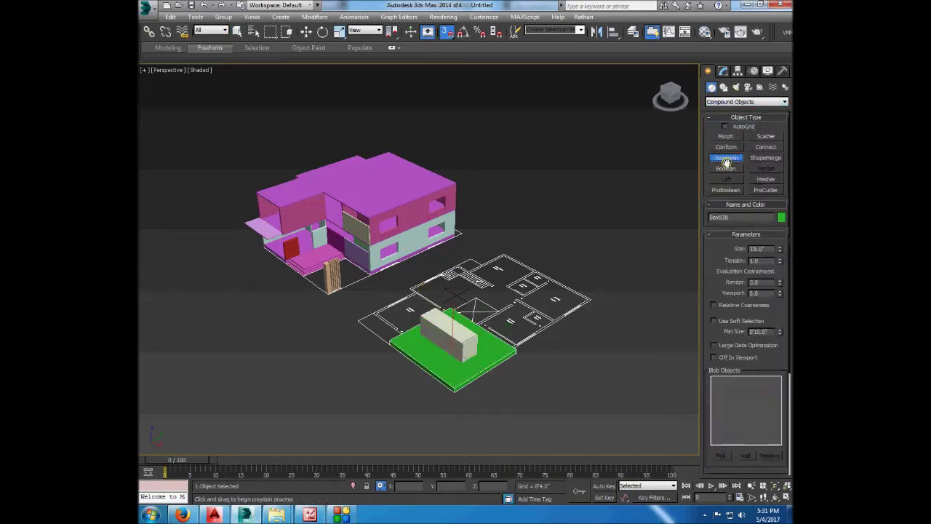
click(746, 249)
click(447, 335)
click(726, 136)
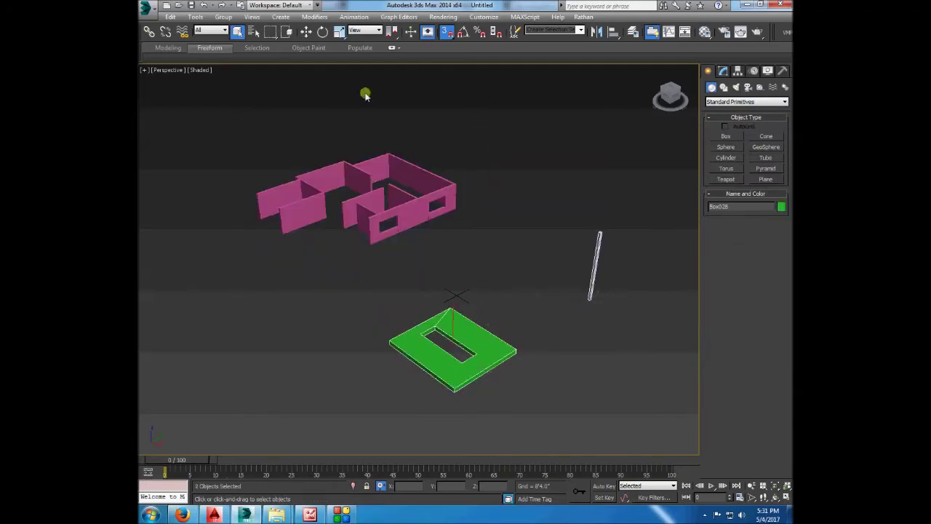
- Isolate the slab and extrude its top faces with height 16
right_click(515, 235)
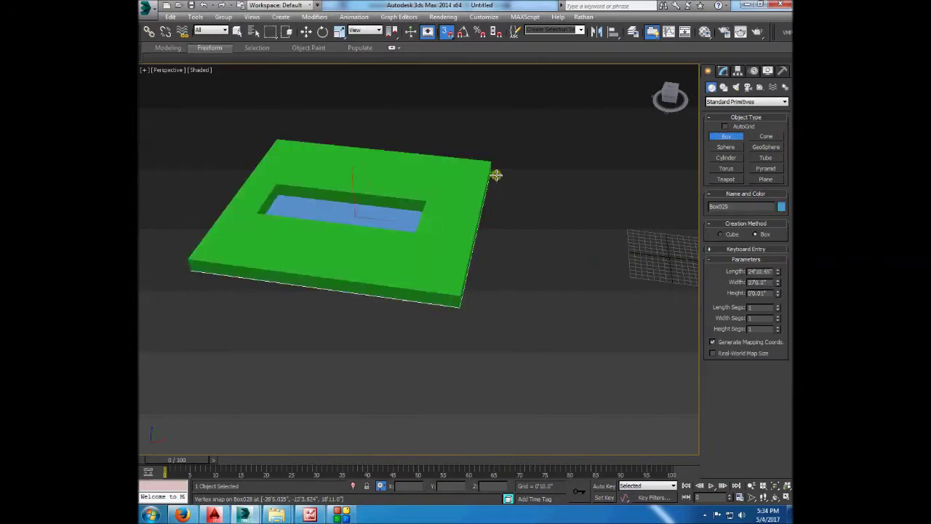
click(496, 175)
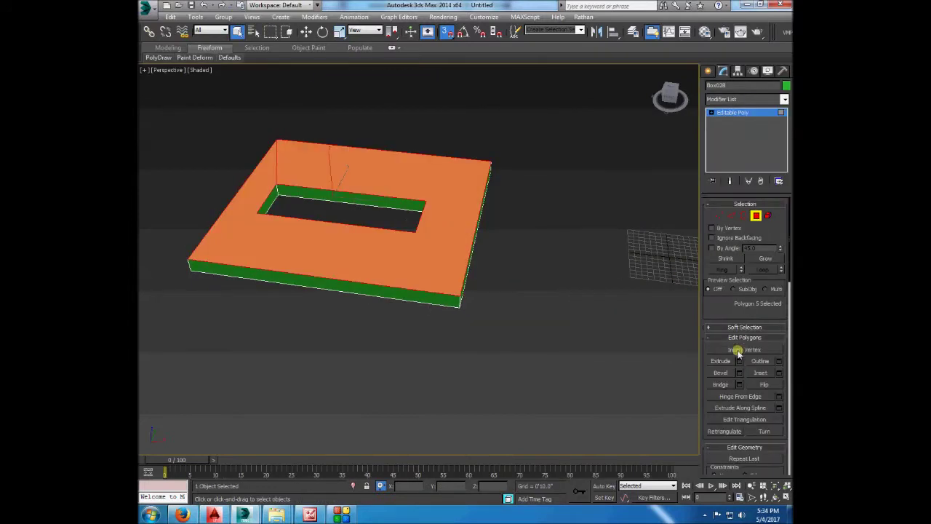
click(739, 360)
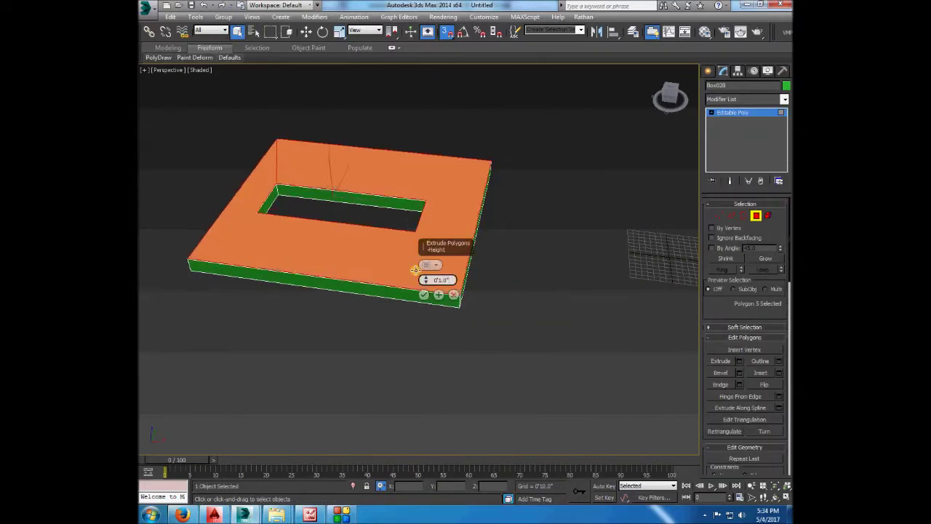
click(709, 69)
- Unhide the rest of the house around the slab
scroll(472, 219, down, 3)
right_click(519, 156)
click(536, 137)
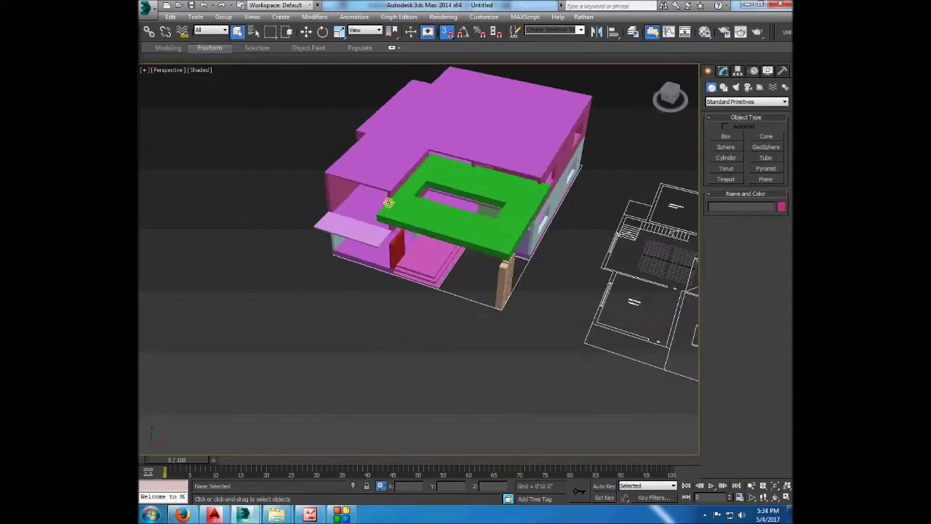
scroll(276, 157, up, 3)
alt+middle_drag(383, 182, 453, 199)
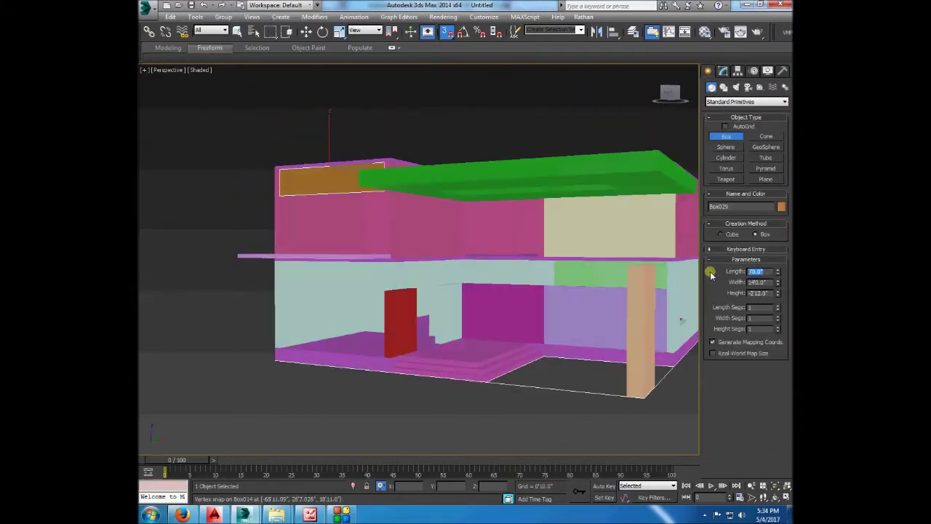
- Convert the column to an editable poly and switch to the Move tool
alt+middle_drag(680, 320, 401, 278)
scroll(400, 104, up, 4)
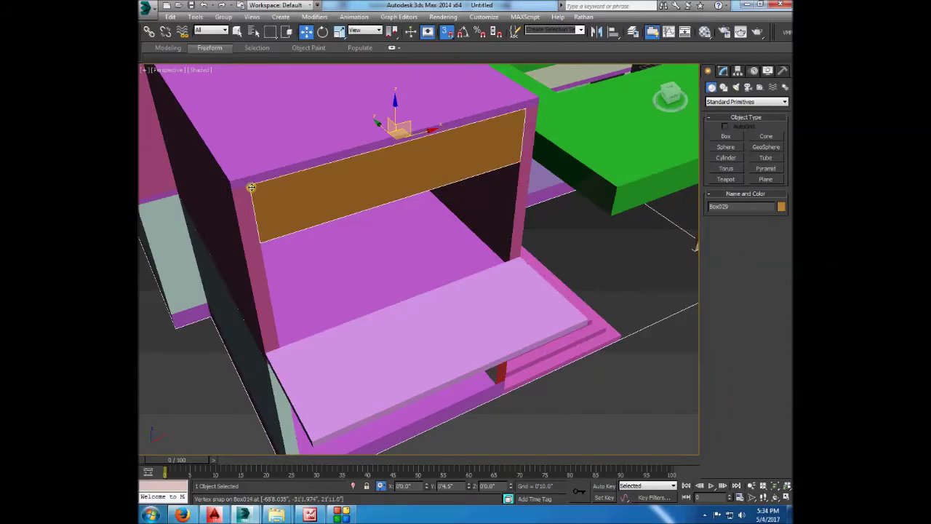
scroll(329, 201, down, 6)
scroll(329, 201, up, 4)
scroll(432, 168, up, 3)
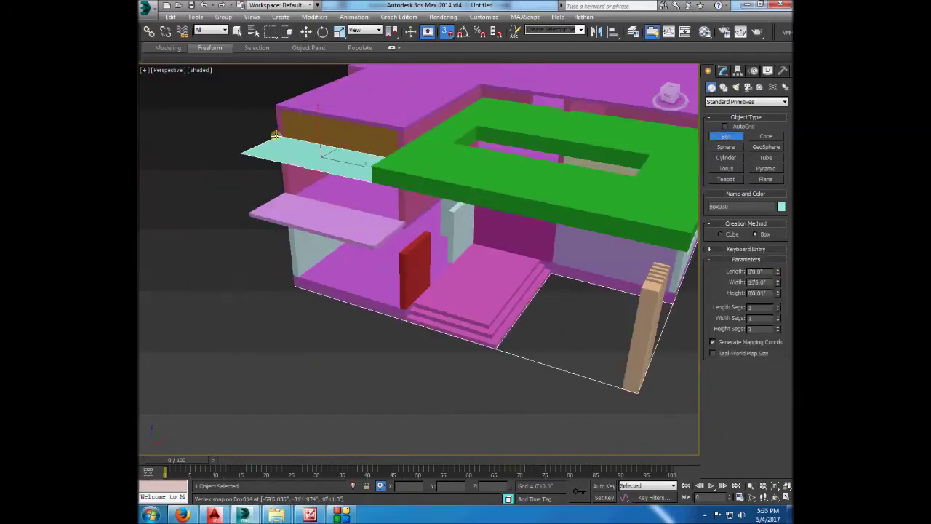
scroll(375, 167, down, 5)
alt+middle_drag(375, 167, 366, 129)
scroll(366, 129, up, 4)
right_click(390, 194)
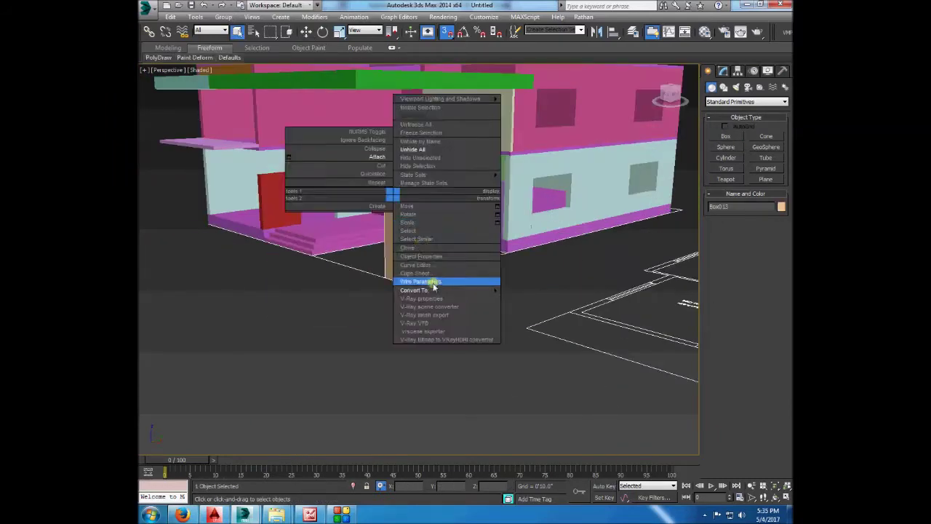
click(415, 270)
key(w)
- Clear the selection and draw a new box on the pink facade above the upper window
alt+middle_drag(411, 155, 510, 488)
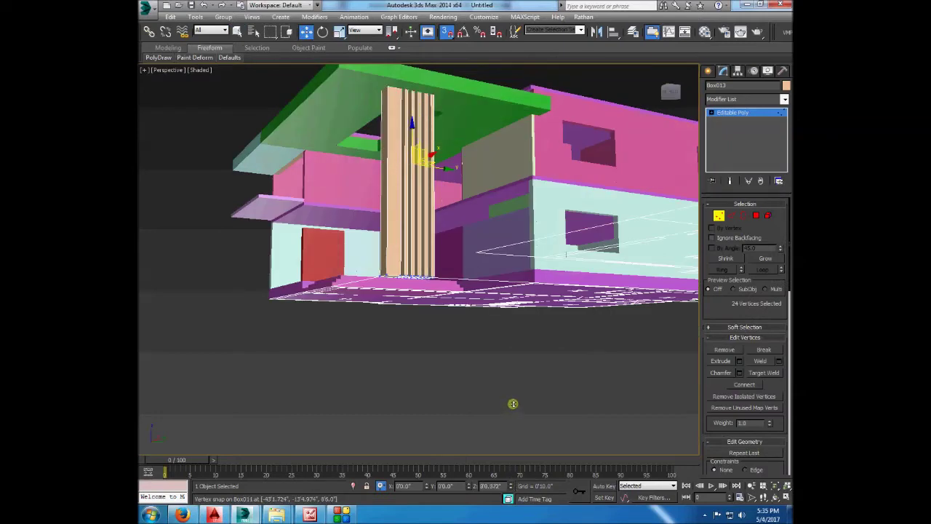
click(512, 406)
alt+middle_drag(509, 388, 471, 185)
scroll(471, 185, up, 3)
scroll(568, 152, up, 3)
drag(442, 156, 523, 170)
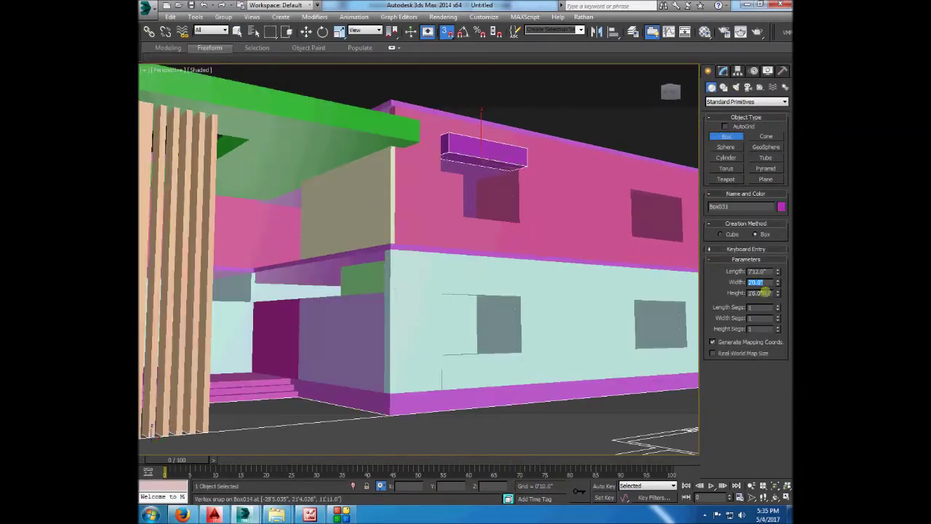
- Set the new box's height to 39 and lengthen it by moving its end vertices
click(675, 288)
scroll(461, 256, up, 3)
key(w)
mouse_move(455, 193)
mouse_down()
mouse_move(499, 100)
mouse_move(473, 191)
mouse_up()
key(1)
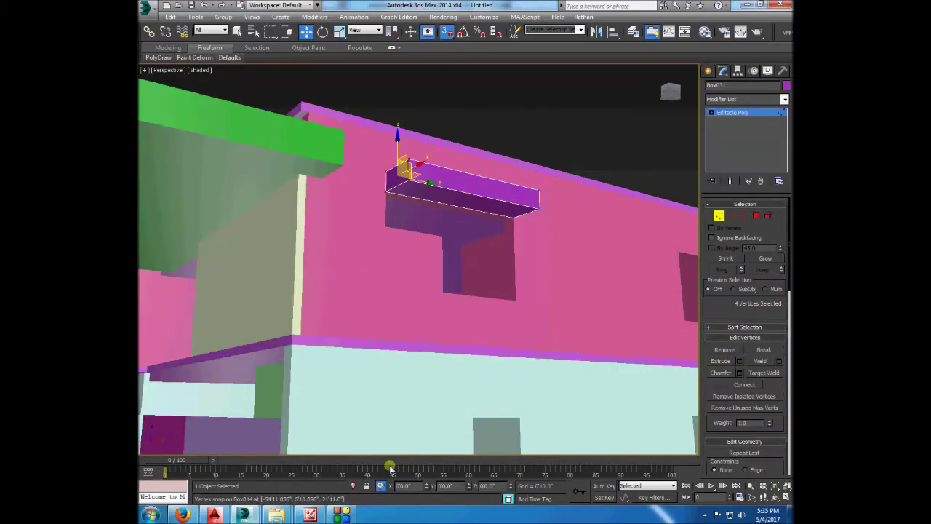
- Extrude the box's end polygon downward into a post, forming an inverted-L frame
key(4)
mouse_move(676, 222)
alt+middle_down()
mouse_move(546, 206)
mouse_move(618, 240)
alt+middle_up()
click(423, 294)
scroll(544, 231, down, 5)
alt+middle_drag(459, 293, 491, 296)
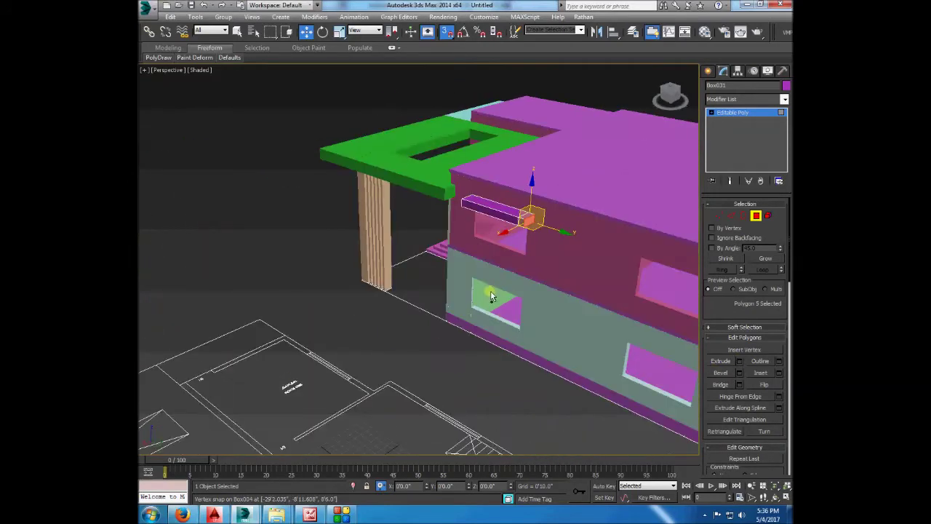
click(424, 293)
scroll(509, 240, down, 4)
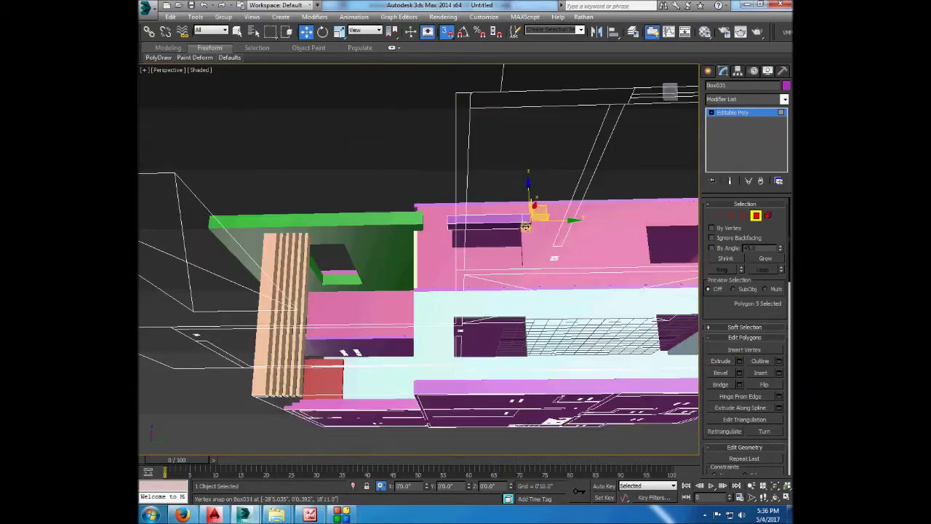
alt+middle_drag(509, 240, 567, 247)
click(594, 97)
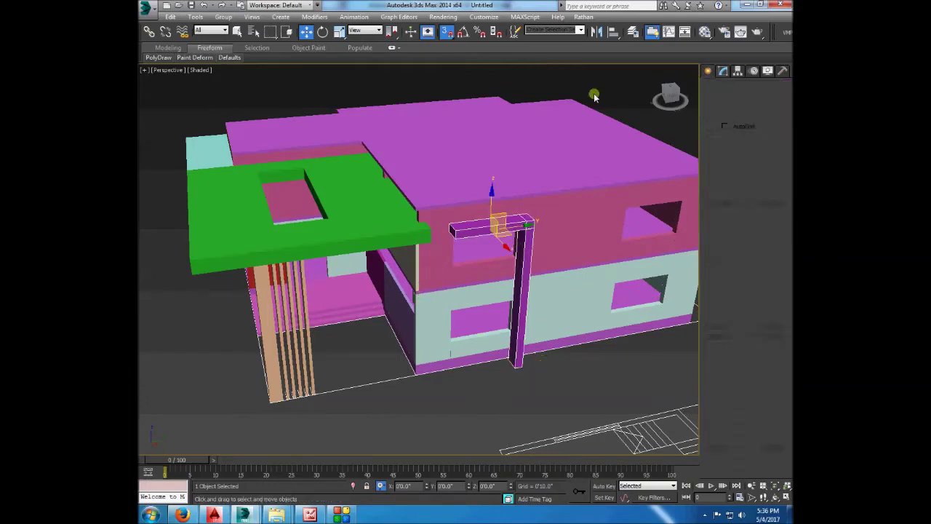
- Mirror a copy of the frame and move it over the other window
click(596, 31)
click(446, 270)
click(421, 336)
alt+middle_drag(451, 291, 509, 262)
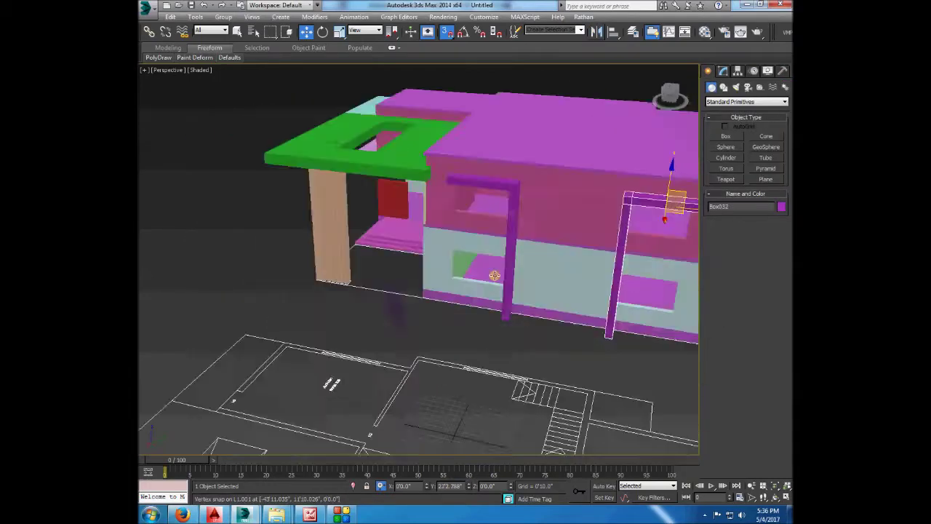
scroll(619, 213, up, 5)
click(526, 170)
alt+middle_drag(526, 170, 617, 196)
scroll(403, 266, down, 3)
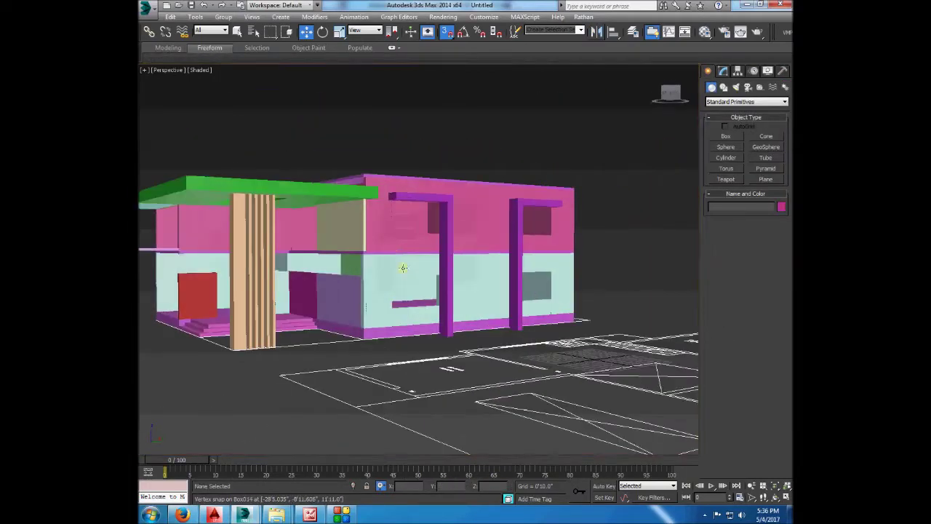
scroll(406, 202, up, 4)
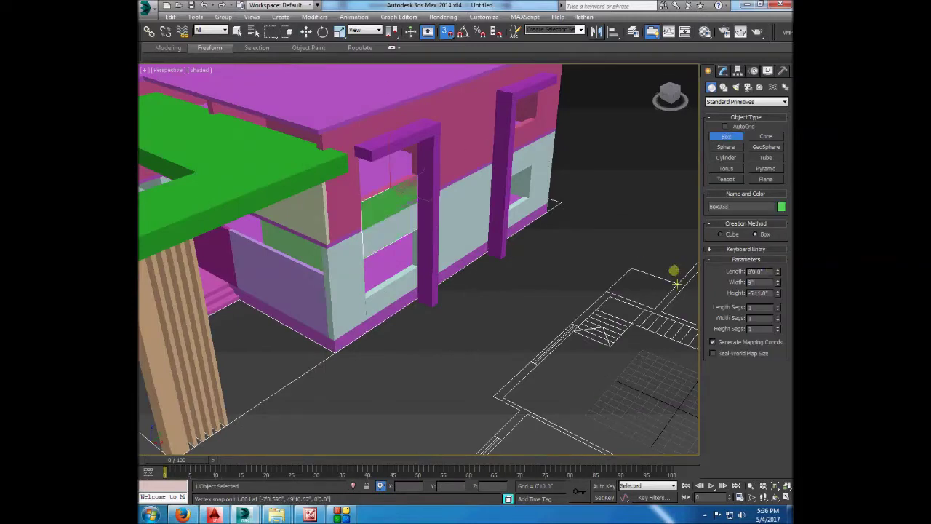
- Move the green panel into the purple window frame
key(w)
scroll(427, 218, up, 3)
drag(426, 142, 442, 141)
scroll(407, 219, up, 2)
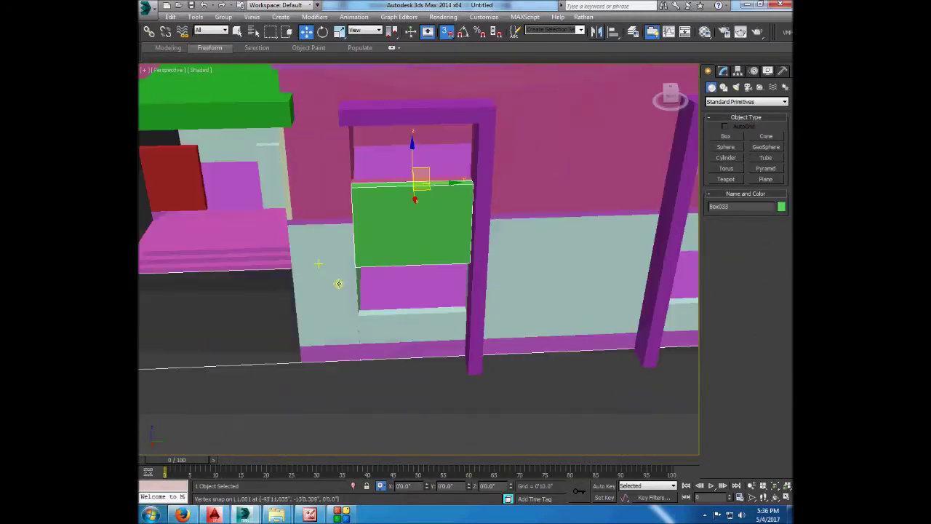
scroll(338, 283, down, 4)
alt+middle_drag(338, 282, 380, 318)
scroll(329, 213, up, 2)
scroll(535, 386, up, 2)
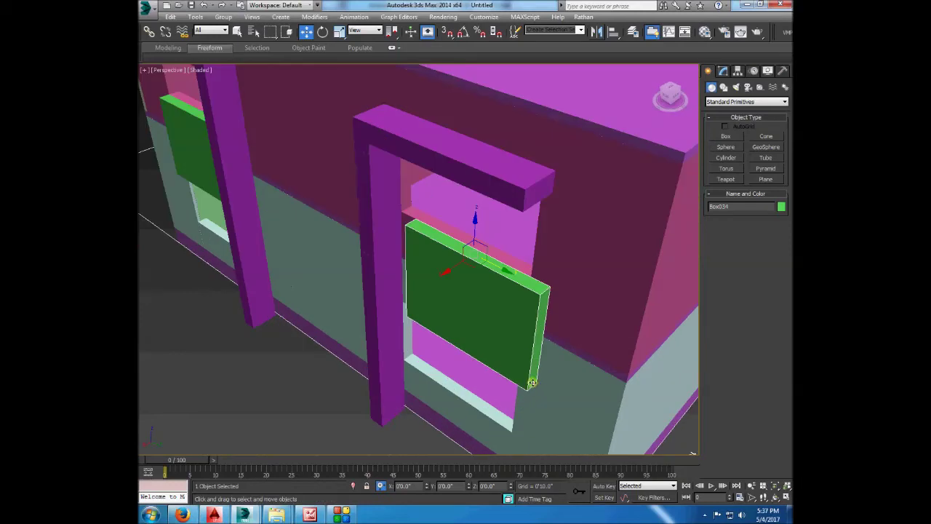
scroll(266, 378, down, 1)
scroll(547, 248, down, 3)
scroll(547, 248, down, 4)
scroll(422, 268, up, 4)
- Convert the purple wall beside the entrance to an editable poly and edit its vertices
mouse_move(421, 268)
alt+middle_down()
mouse_move(453, 281)
mouse_move(415, 286)
mouse_move(436, 276)
alt+middle_up()
scroll(469, 208, up, 3)
scroll(541, 233, up, 3)
scroll(495, 357, down, 1)
scroll(468, 258, up, 4)
scroll(467, 257, up, 2)
click(465, 247)
right_click(466, 247)
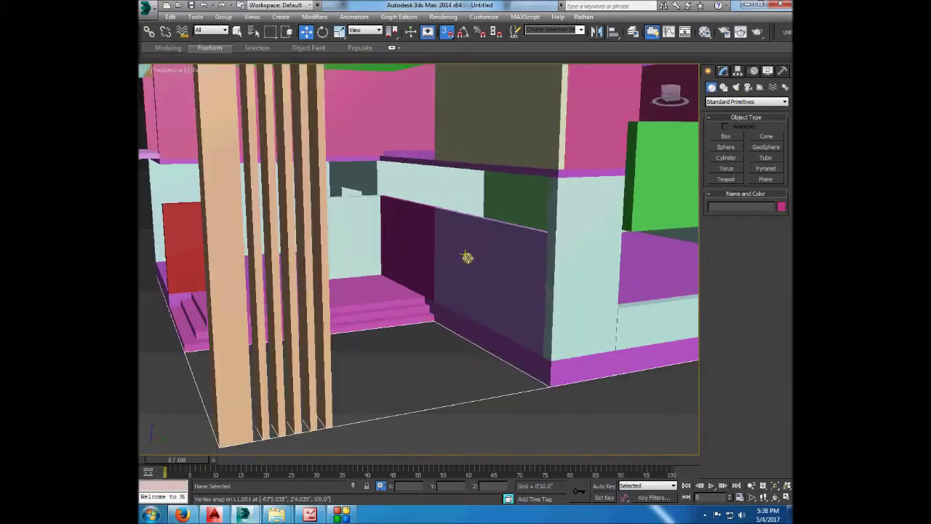
click(606, 346)
right_click(474, 266)
click(447, 244)
alt+middle_drag(447, 244, 259, 195)
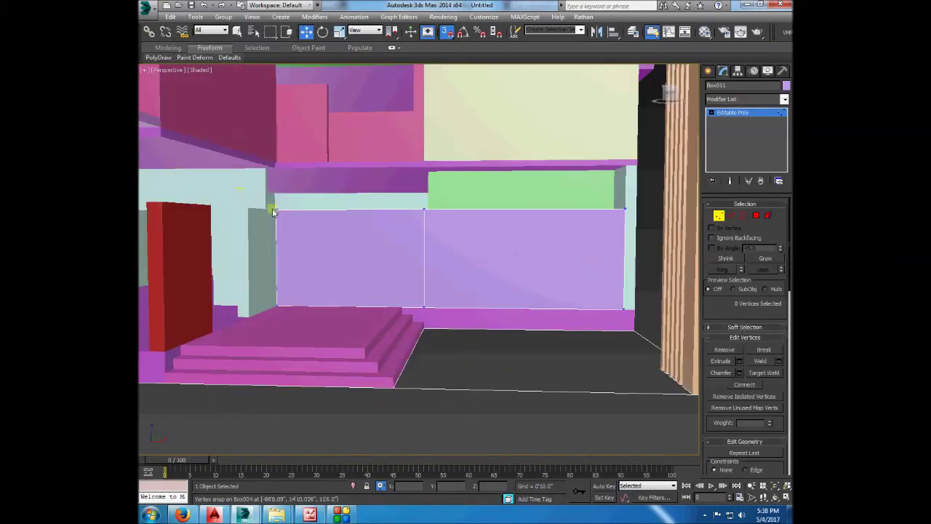
click(709, 70)
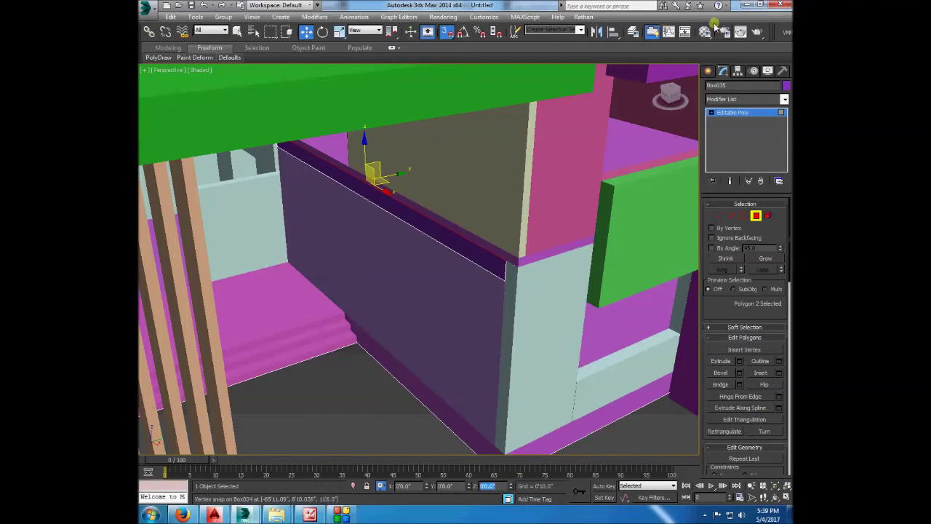
click(707, 71)
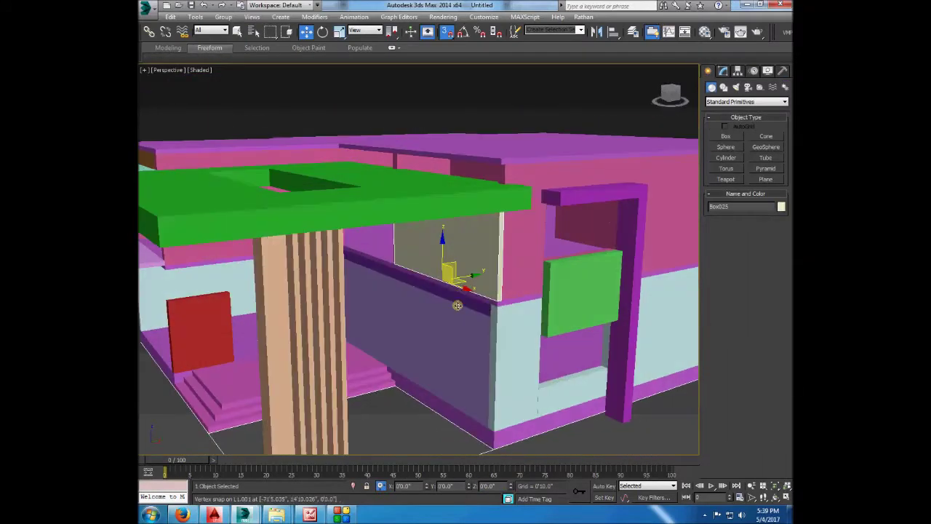
- Assign V-Ray RT as the scene's renderer in Render Setup
alt+middle_drag(457, 305, 650, 175)
key(F10)
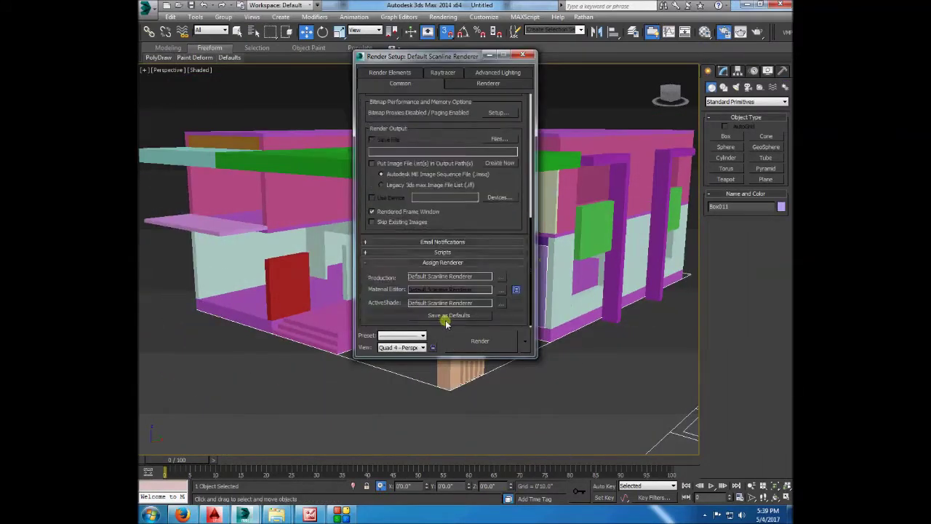
click(501, 277)
click(447, 281)
click(527, 274)
click(476, 280)
click(575, 55)
scroll(429, 200, up, 5)
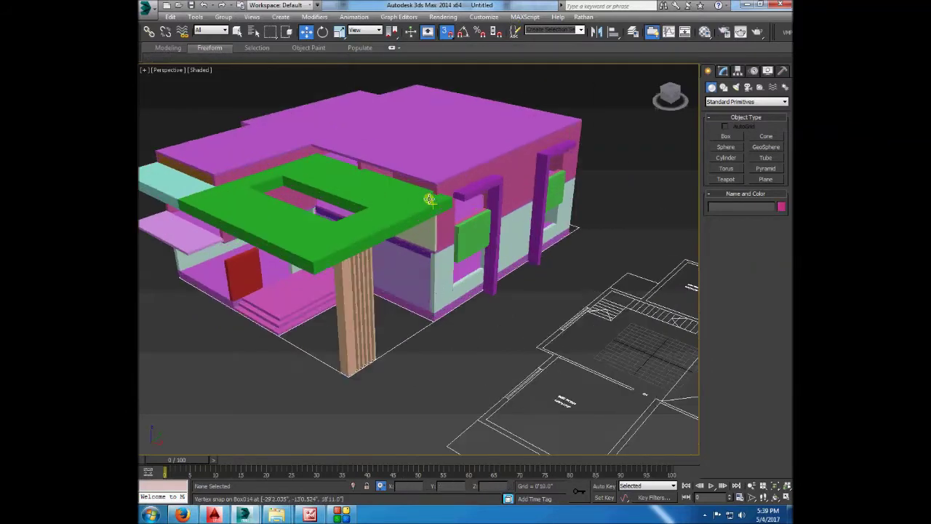
- Isolate the beige upper panel Box025 and convert it to an editable poly
alt+middle_drag(414, 80, 405, 298)
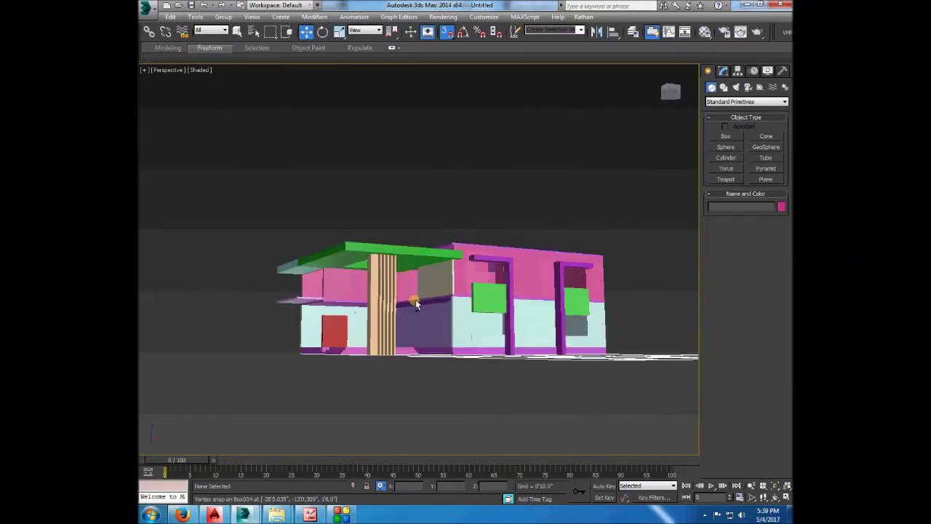
scroll(342, 270, up, 5)
click(315, 288)
alt+middle_drag(316, 288, 414, 322)
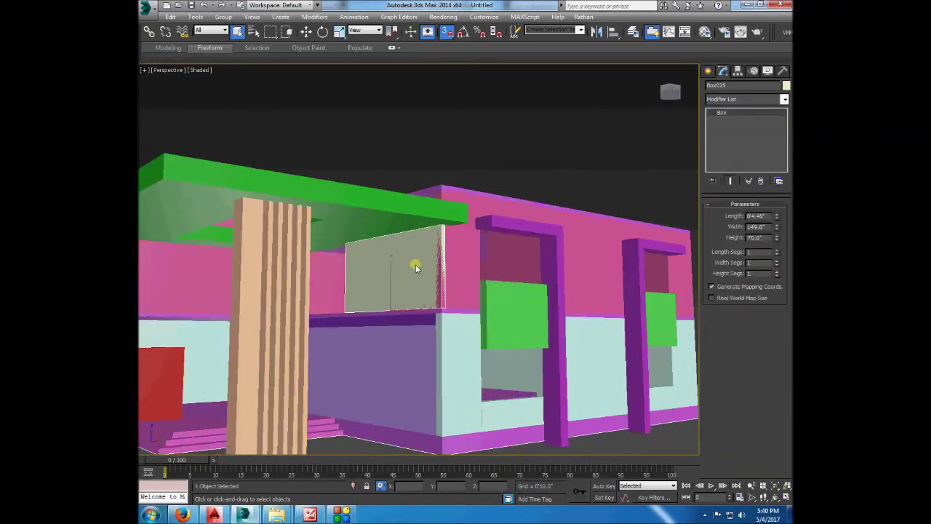
click(397, 260)
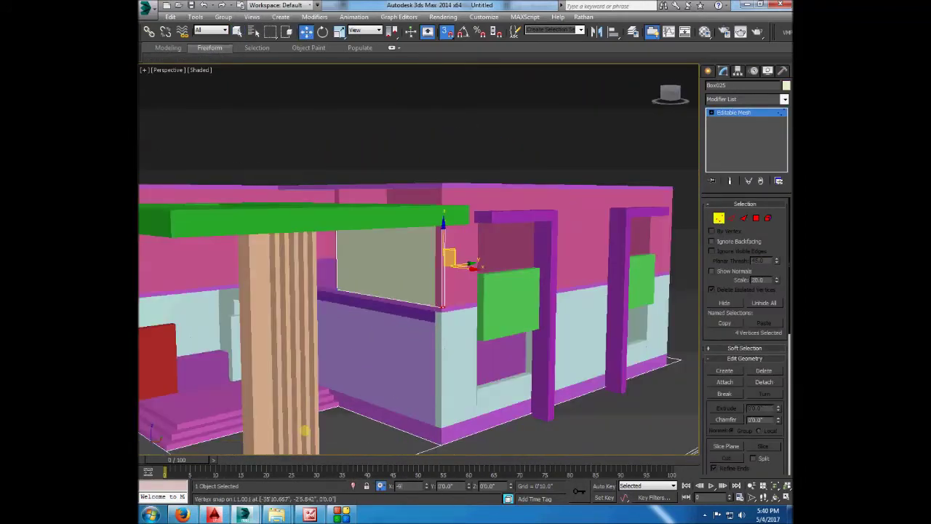
click(709, 72)
alt+middle_drag(509, 290, 415, 255)
scroll(417, 230, up, 5)
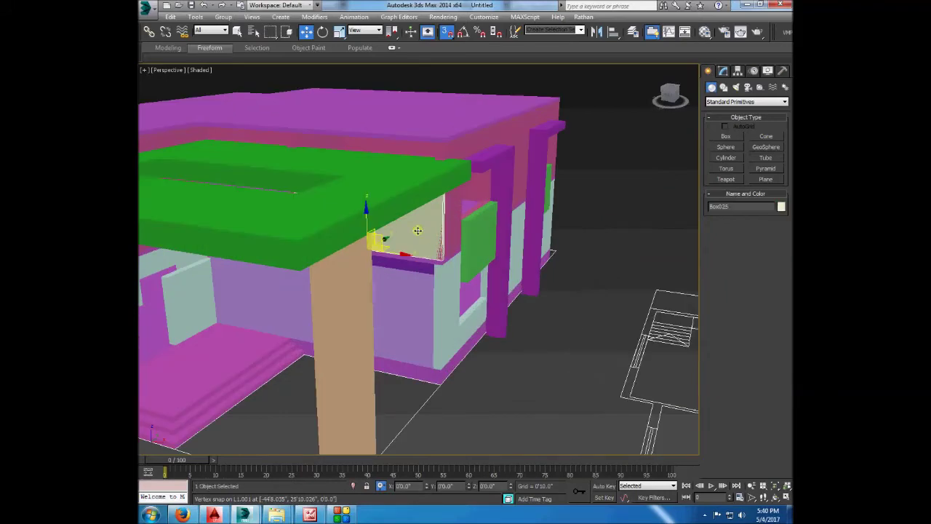
key(alt+q)
right_click(449, 193)
click(474, 263)
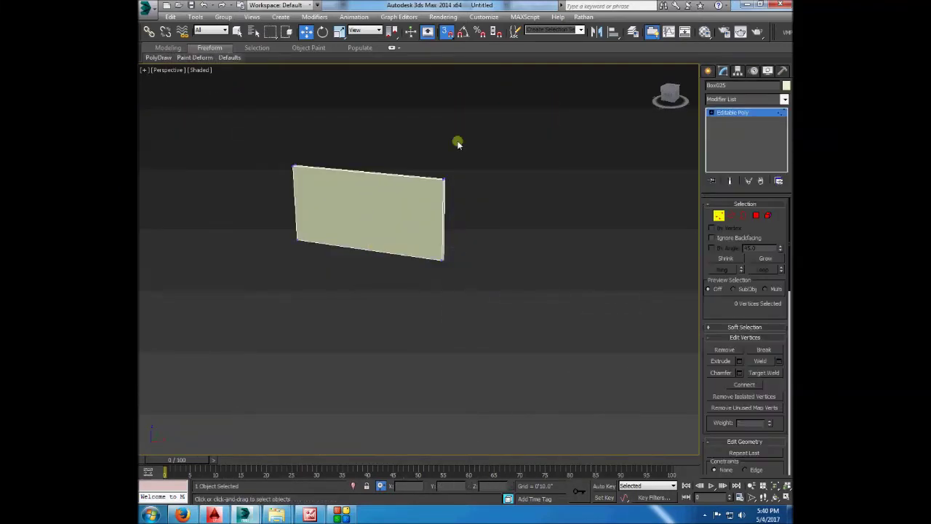
click(313, 483)
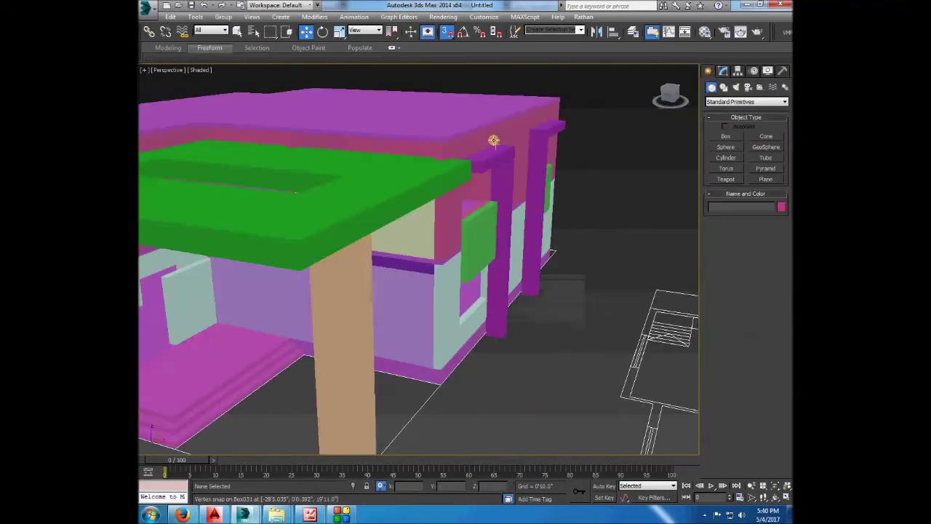
alt+middle_drag(528, 211, 461, 275)
scroll(461, 274, up, 5)
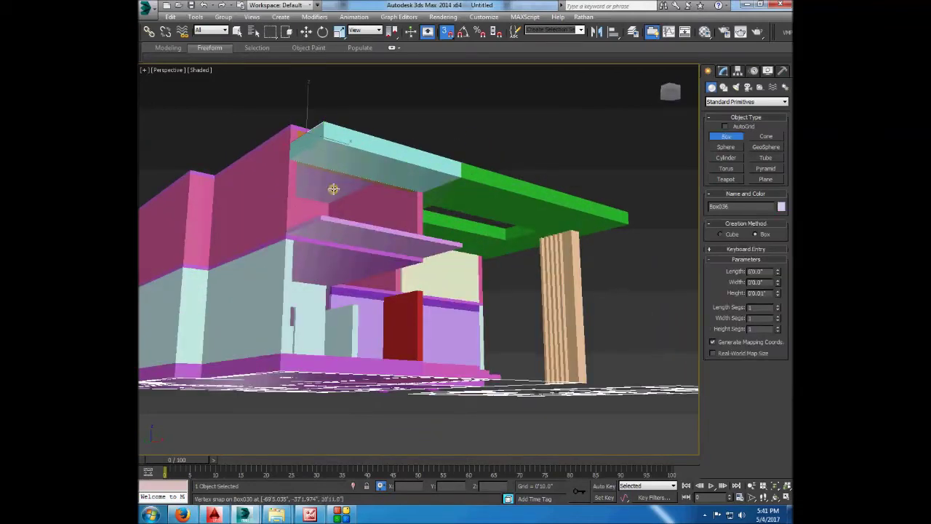
- Add a tall 10'-high pink box wall beside the entrance steps
right_click(251, 64)
alt+middle_drag(251, 64, 237, 218)
scroll(314, 318, up, 3)
scroll(318, 191, down, 6)
alt+middle_drag(319, 191, 323, 229)
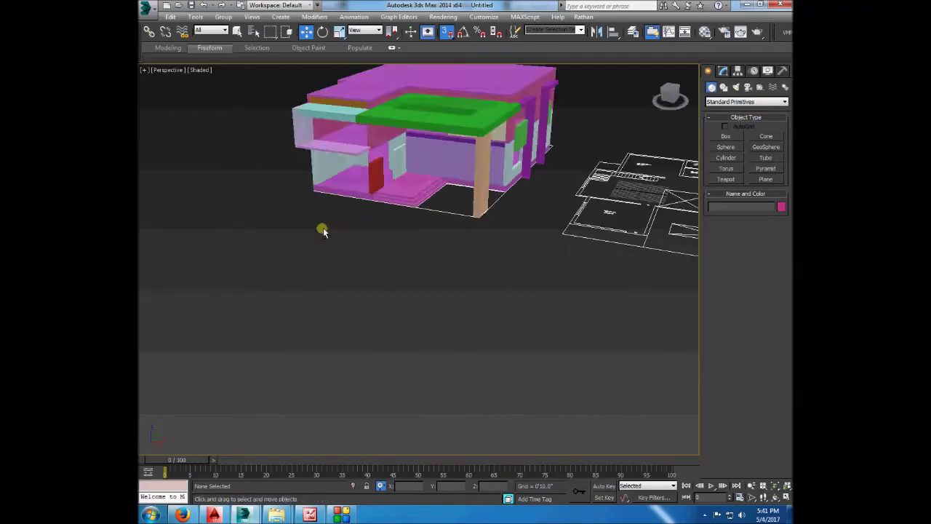
scroll(322, 228, up, 5)
click(725, 136)
alt+middle_drag(384, 204, 610, 234)
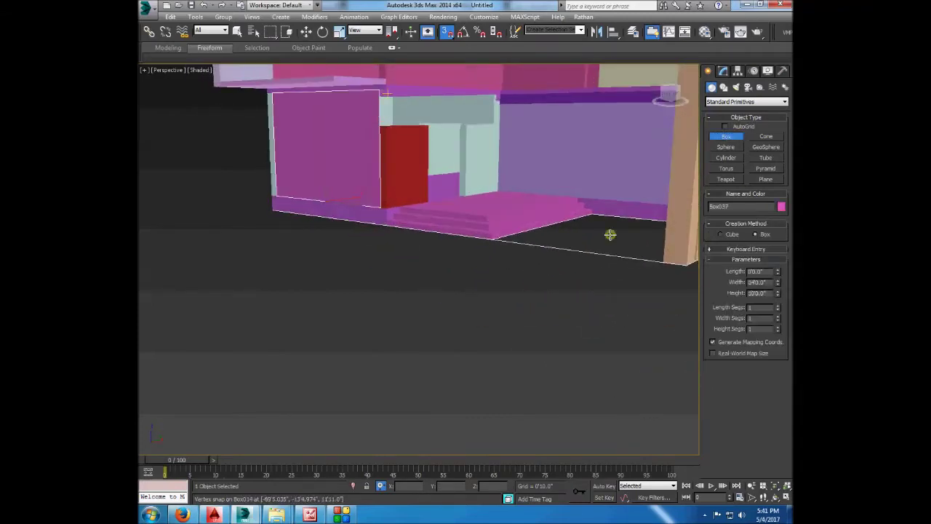
right_click(344, 111)
scroll(363, 182, up, 4)
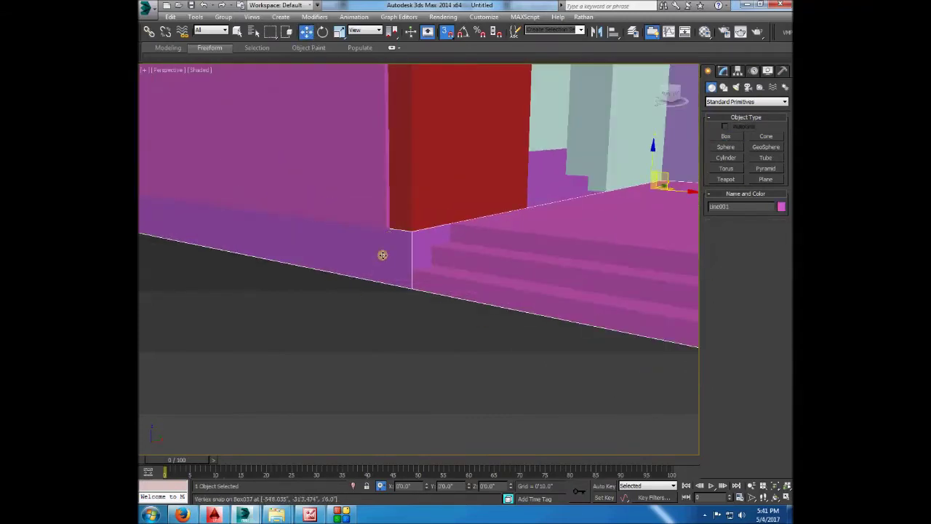
scroll(388, 228, down, 4)
- Use Attach on the red door piece and extrude its faces twice
click(442, 225)
right_click(503, 318)
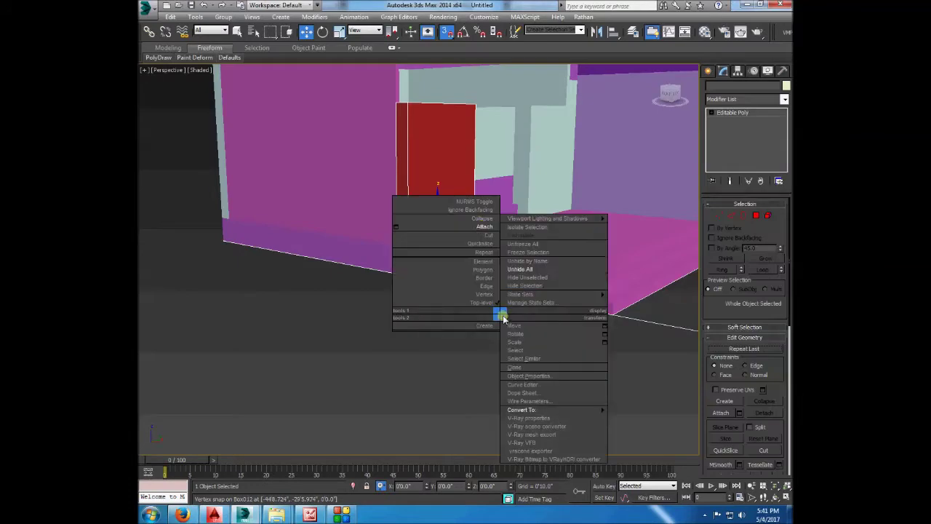
click(484, 226)
alt+middle_drag(466, 218, 655, 218)
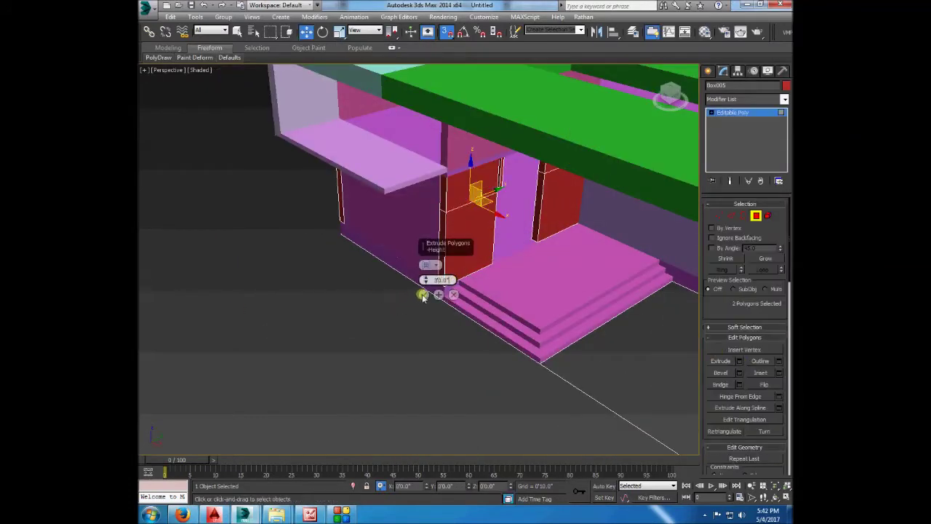
click(422, 295)
alt+middle_drag(422, 295, 499, 182)
scroll(482, 162, up, 3)
ctrl+click(488, 141)
alt+middle_drag(480, 219, 440, 336)
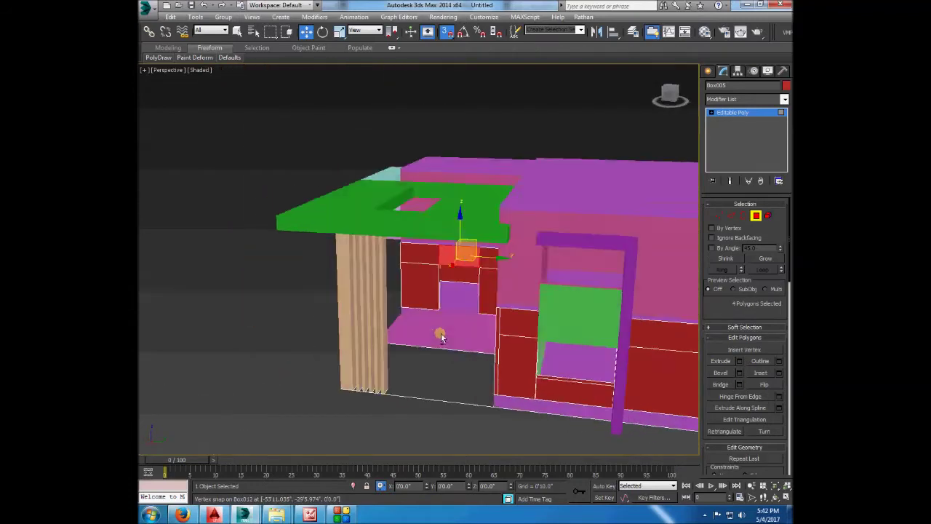
click(571, 91)
scroll(468, 295, down, 5)
scroll(461, 267, up, 5)
- Isolate the purple floor slab Line003 on its own
mouse_move(461, 266)
alt+middle_down()
mouse_move(471, 269)
mouse_move(452, 266)
alt+middle_up()
scroll(452, 266, up, 3)
click(524, 191)
key(alt+q)
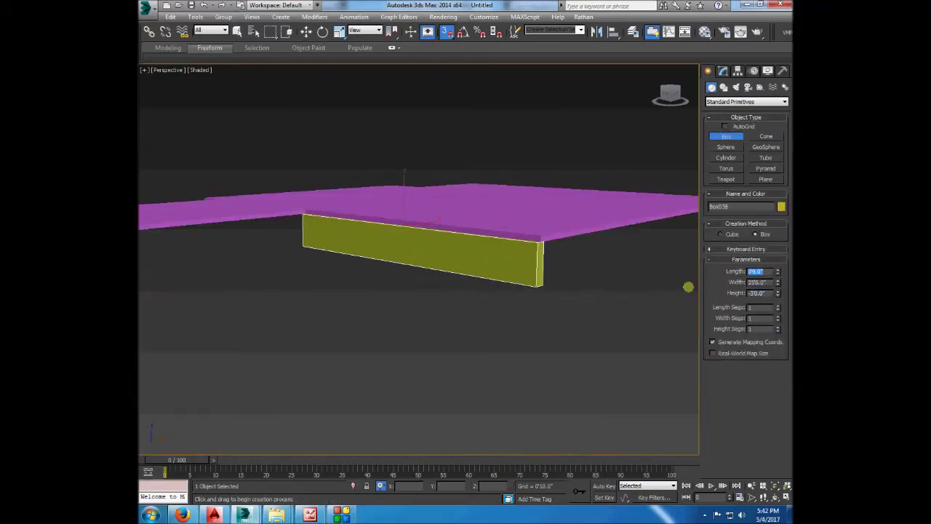
- Paste the stored slatted column and roof slat groups into the scene via the Copy/Paste script
click(305, 33)
mouse_move(405, 187)
alt+middle_down()
mouse_move(536, 243)
mouse_move(537, 264)
mouse_move(512, 264)
mouse_move(481, 201)
alt+middle_up()
key(alt+q)
scroll(536, 242, down, 3)
key(ctrl+c)
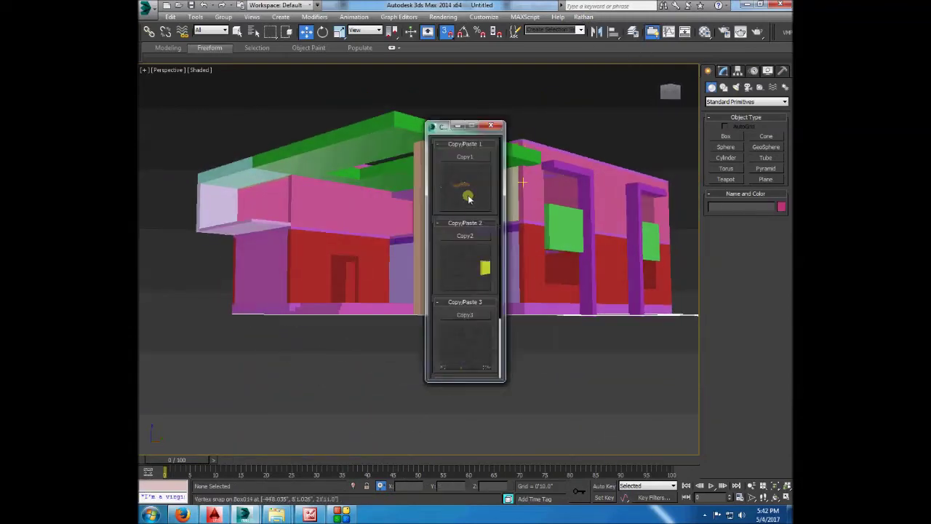
key(q)
click(491, 125)
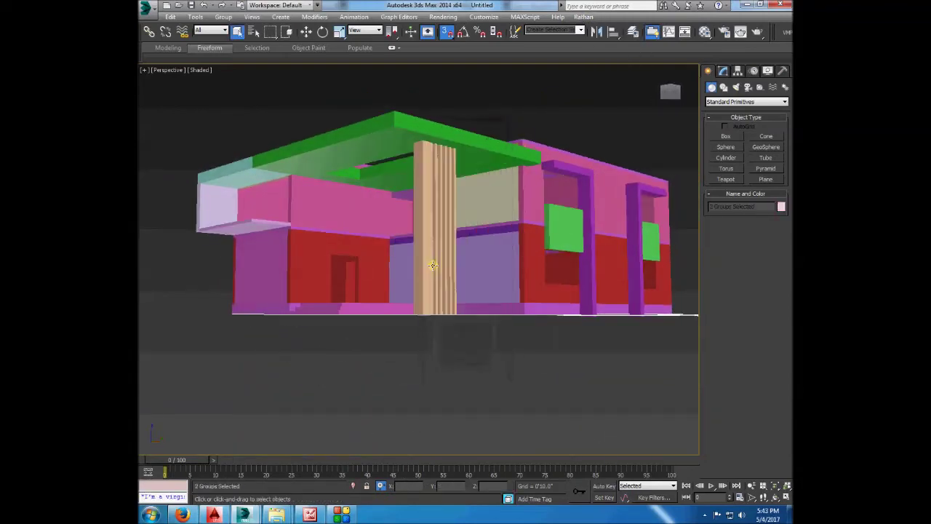
key(ctrl+v)
scroll(509, 197, down, 3)
scroll(550, 206, up, 3)
scroll(473, 216, down, 3)
click(536, 235)
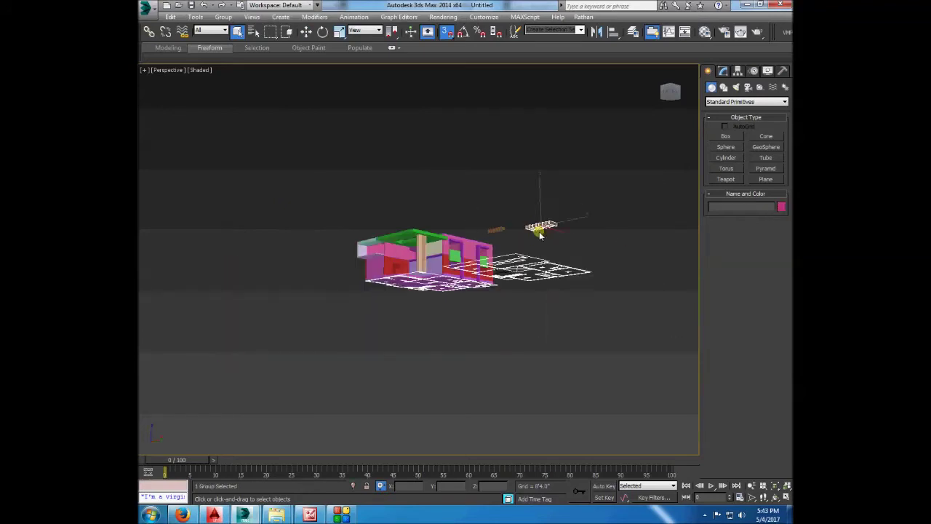
scroll(435, 130, up, 3)
scroll(250, 248, up, 5)
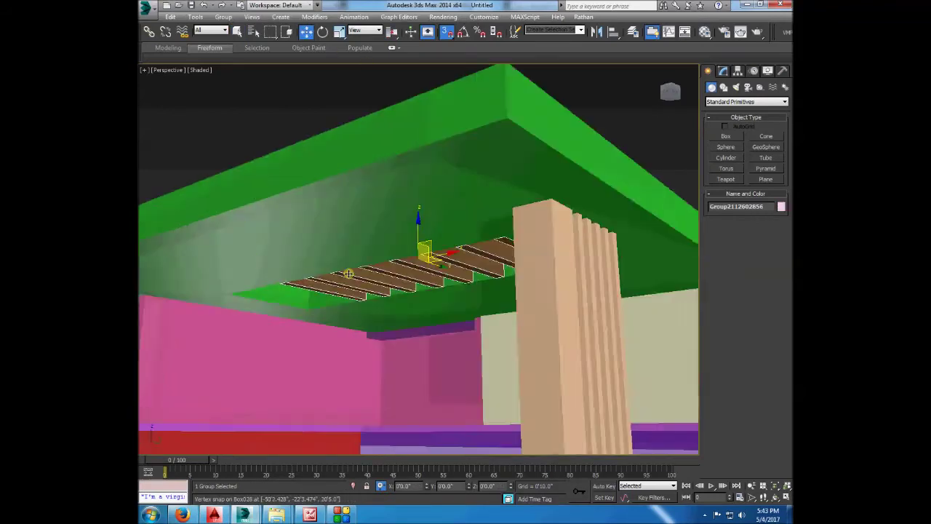
- Draw a thin box parapet and move it onto the roof edge
alt+middle_drag(249, 249, 427, 6)
scroll(469, 227, down, 5)
mouse_move(426, 305)
alt+middle_down()
mouse_move(426, 218)
mouse_move(401, 291)
alt+middle_up()
scroll(323, 209, up, 3)
drag(324, 209, 306, 275)
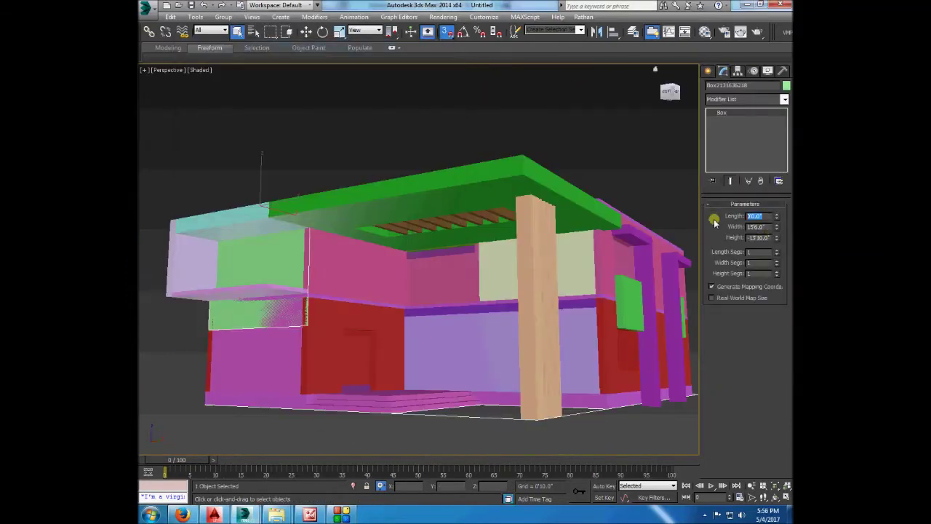
scroll(167, 187, up, 5)
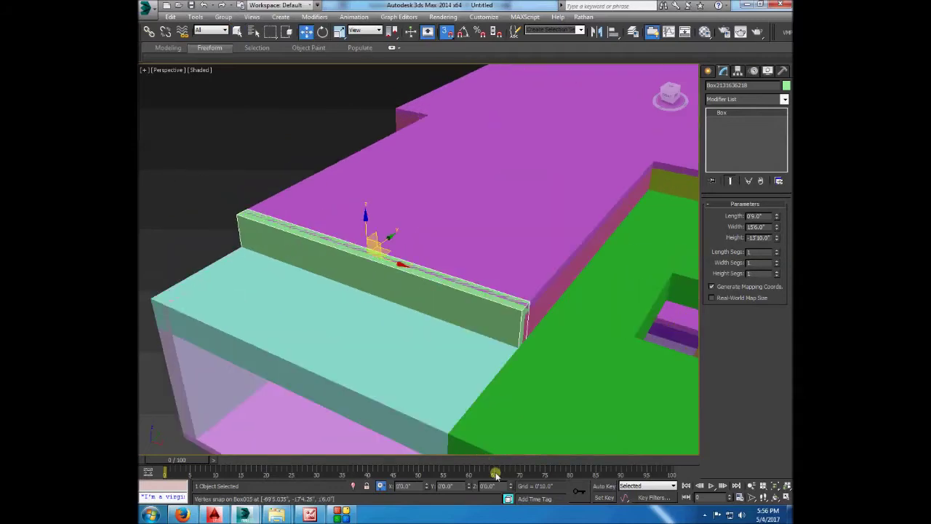
drag(372, 243, 293, 248)
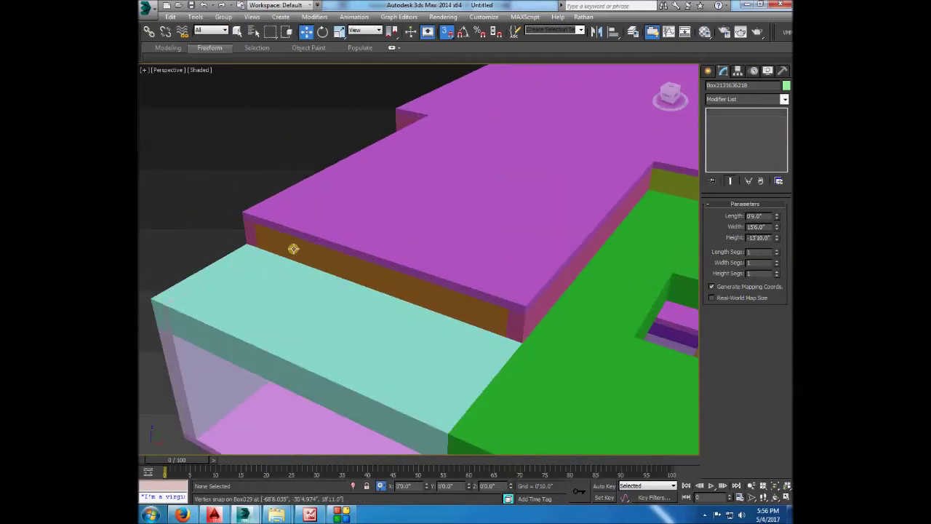
alt+middle_drag(293, 249, 342, 223)
scroll(426, 172, down, 5)
scroll(405, 260, down, 5)
scroll(348, 261, down, 3)
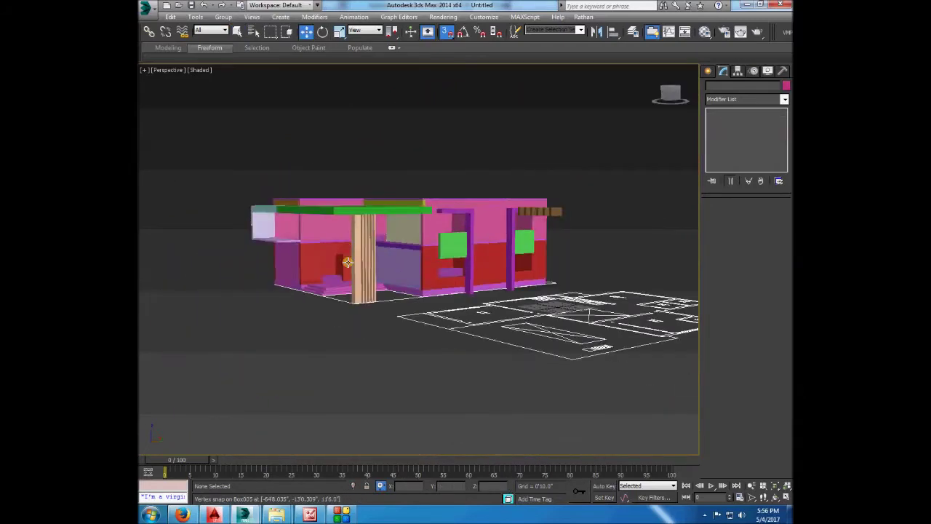
alt+middle_drag(347, 262, 279, 304)
scroll(279, 304, up, 3)
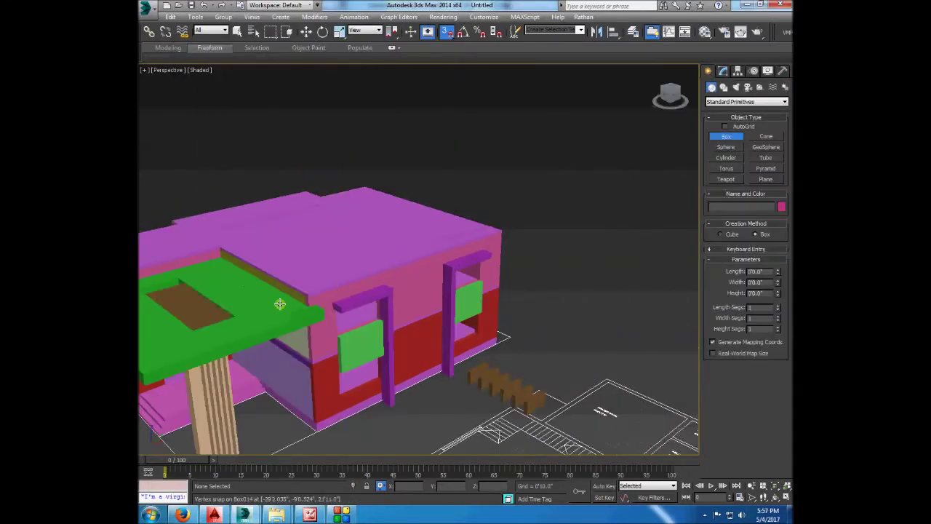
- Add thin parapet wall boxes along the front and adjacent roof edges
drag(279, 304, 461, 229)
click(506, 195)
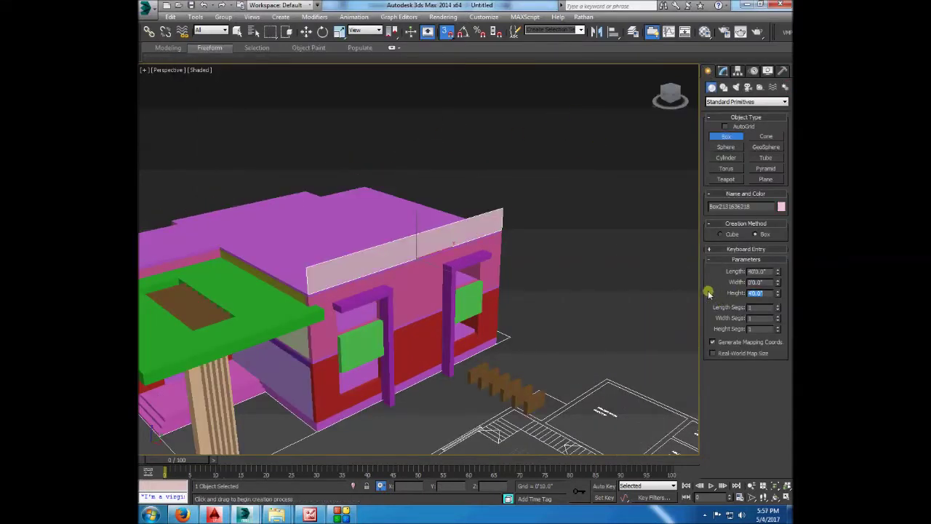
click(306, 31)
scroll(297, 349, up, 5)
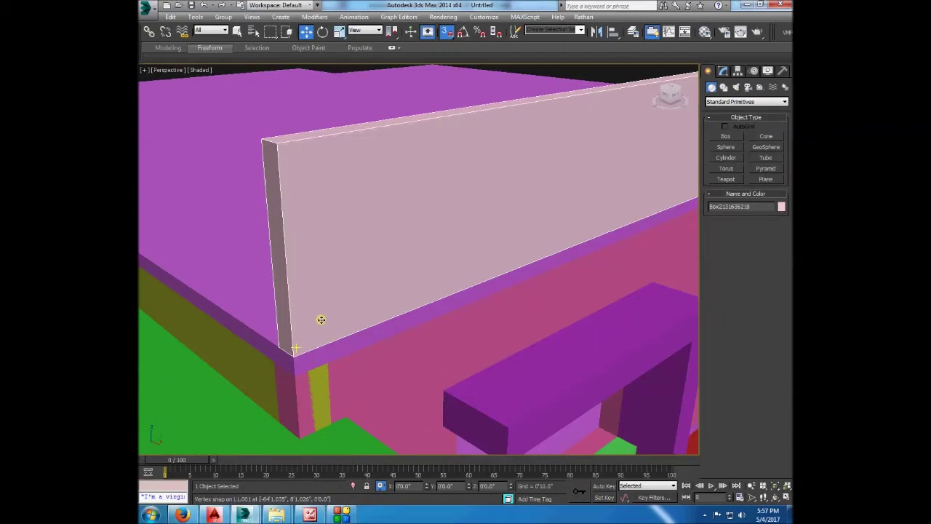
scroll(322, 322, down, 6)
scroll(319, 235, up, 3)
click(725, 136)
drag(394, 120, 328, 241)
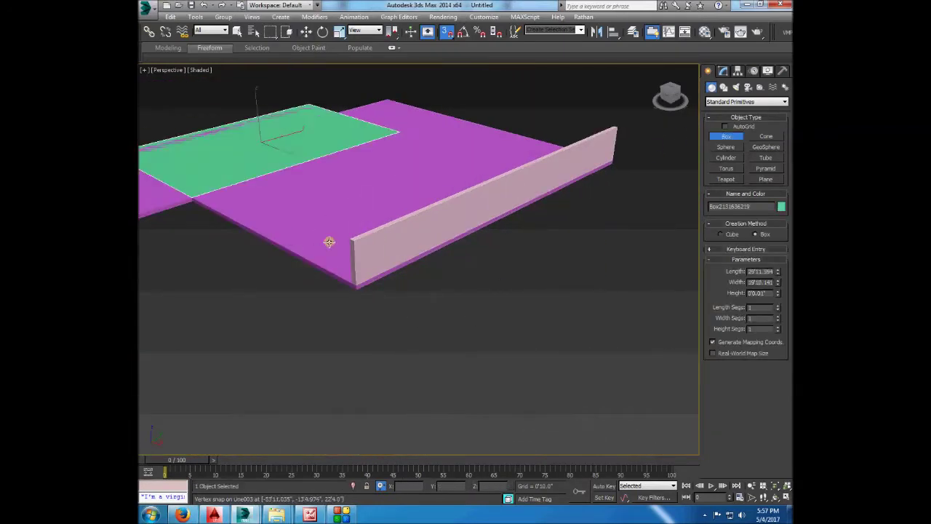
click(632, 236)
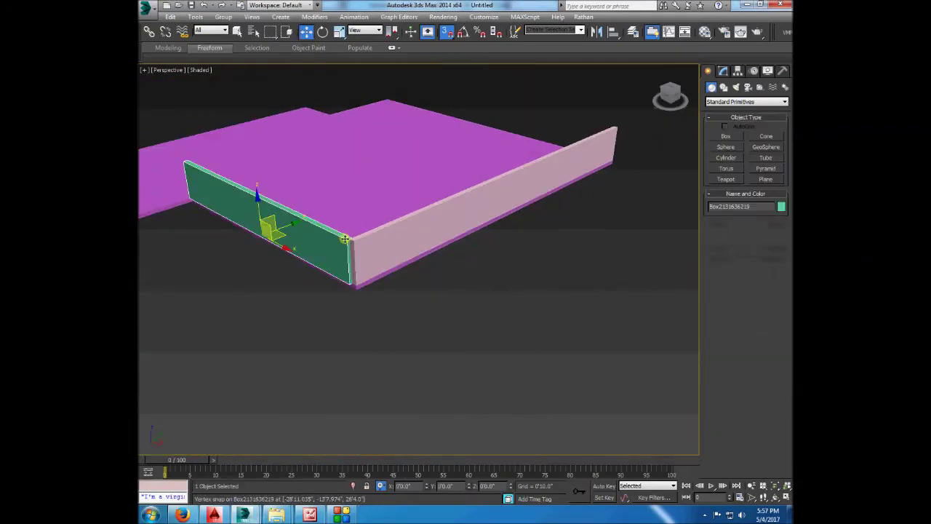
alt+middle_drag(501, 206, 552, 189)
scroll(552, 190, down, 3)
- Draw the next parapet wall segment along the remaining roof edge and inspect the walls
click(726, 136)
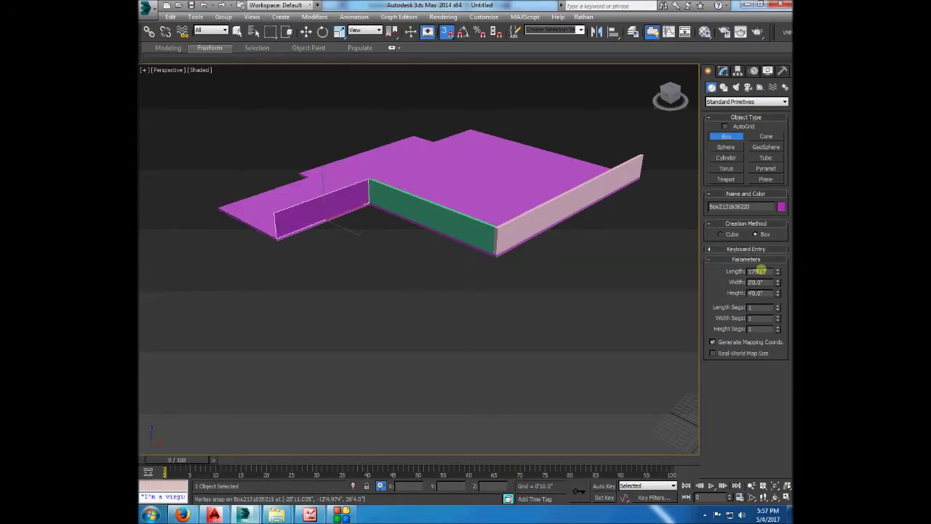
click(306, 31)
scroll(410, 264, up, 5)
scroll(374, 177, down, 5)
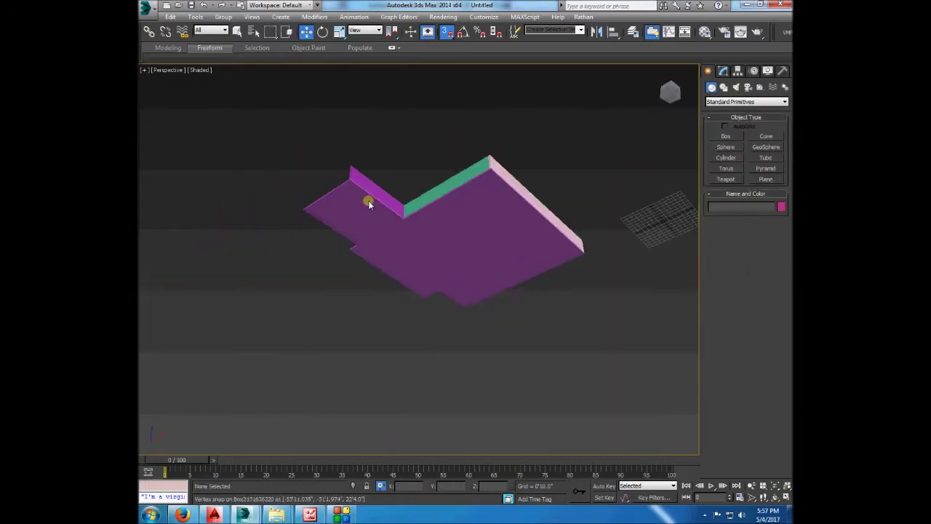
scroll(407, 218, up, 3)
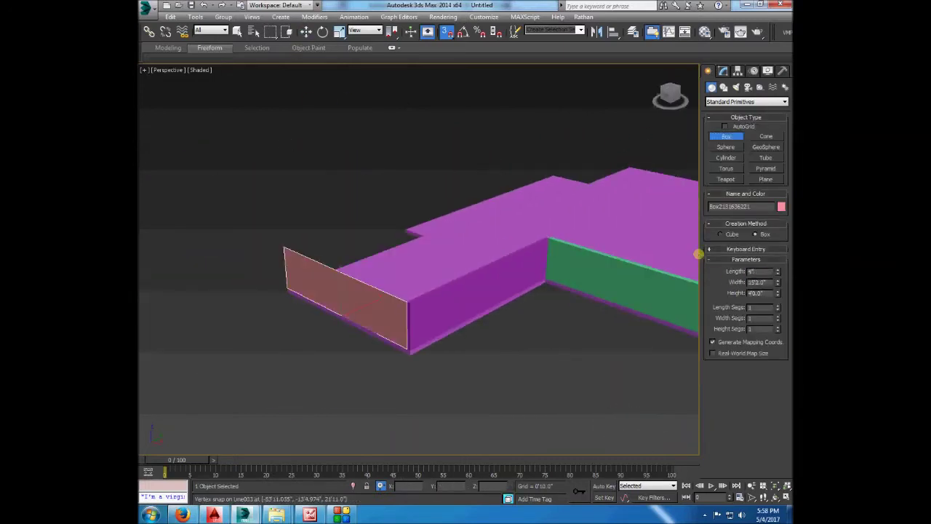
scroll(314, 124, up, 3)
scroll(407, 218, down, 5)
alt+middle_drag(407, 218, 509, 189)
scroll(509, 189, up, 4)
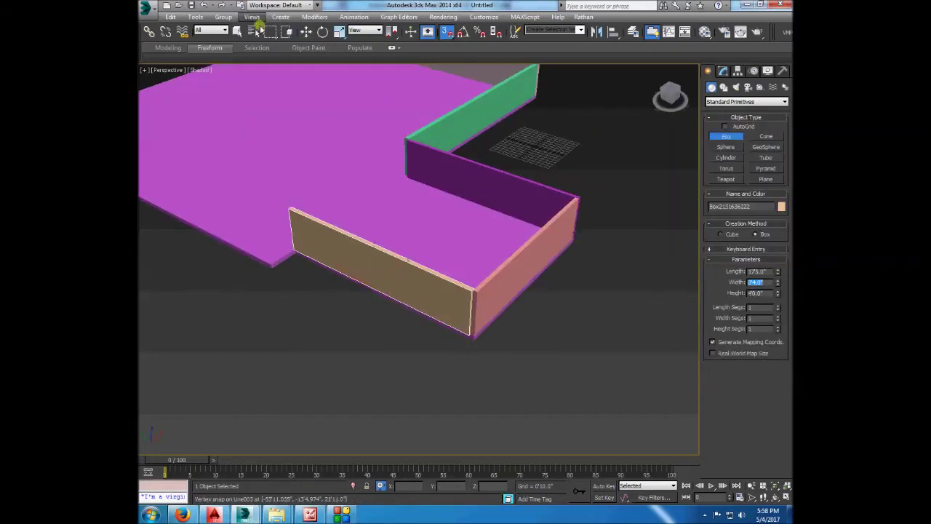
scroll(380, 301, down, 4)
alt+middle_drag(380, 301, 446, 298)
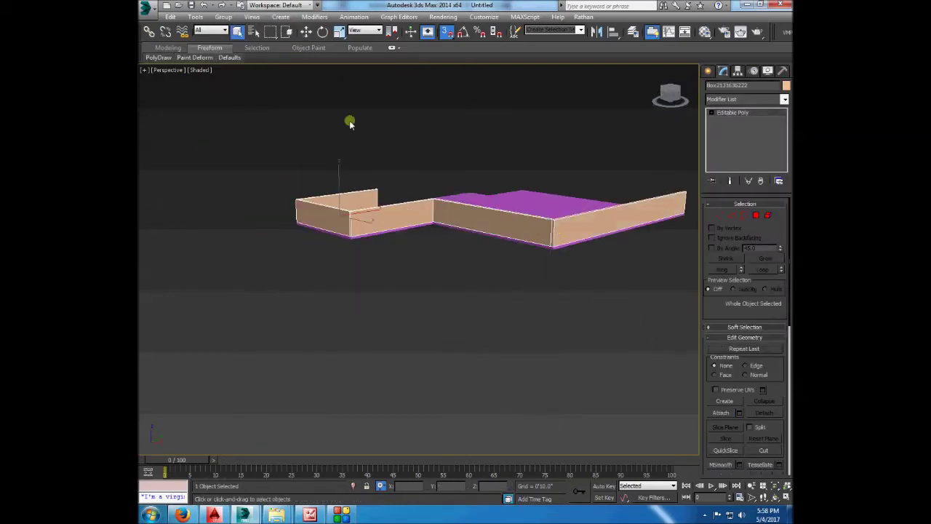
scroll(418, 258, down, 4)
scroll(440, 211, up, 6)
right_click(481, 198)
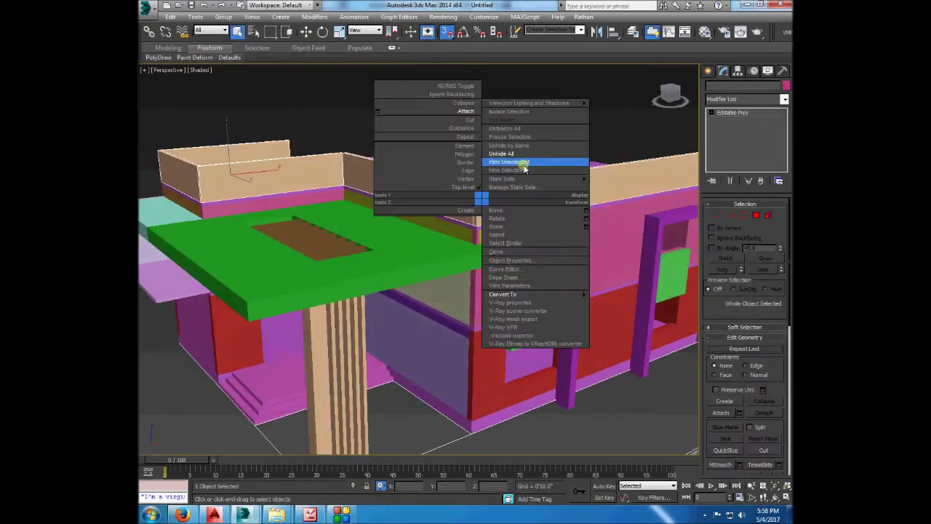
- Hide everything except the parapet walls and select the wall object
click(522, 163)
alt+middle_drag(341, 213, 283, 170)
scroll(302, 190, up, 4)
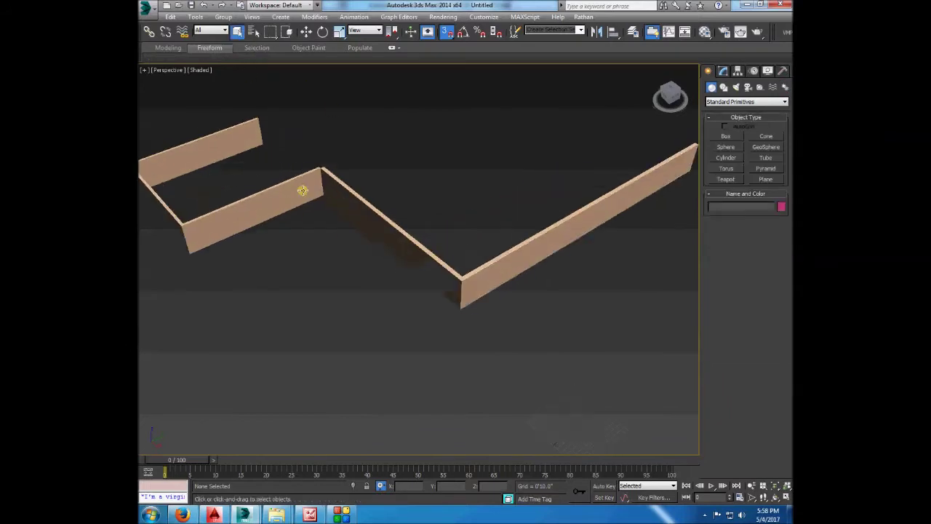
click(302, 191)
alt+middle_drag(519, 254, 386, 255)
key(4)
scroll(387, 255, up, 5)
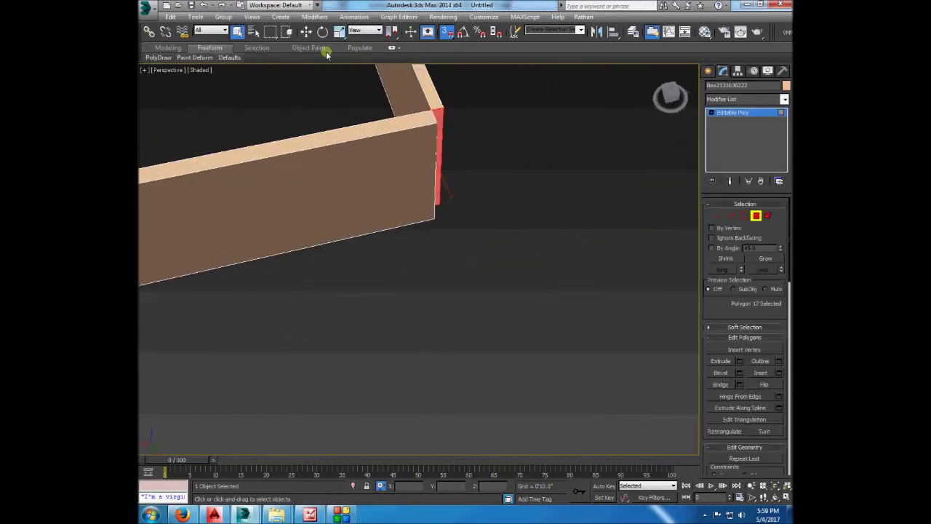
alt+middle_drag(442, 145, 438, 118)
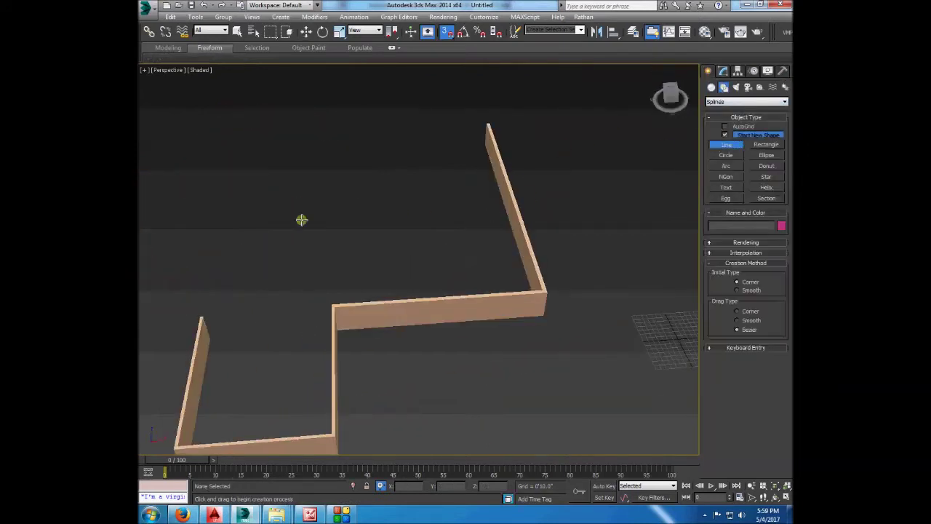
- Draw a closed Line outline along the tops of the parapet walls
click(300, 251)
scroll(436, 281, up, 3)
scroll(436, 281, up, 3)
scroll(436, 281, down, 6)
scroll(436, 218, up, 5)
scroll(436, 131, down, 3)
scroll(277, 291, down, 2)
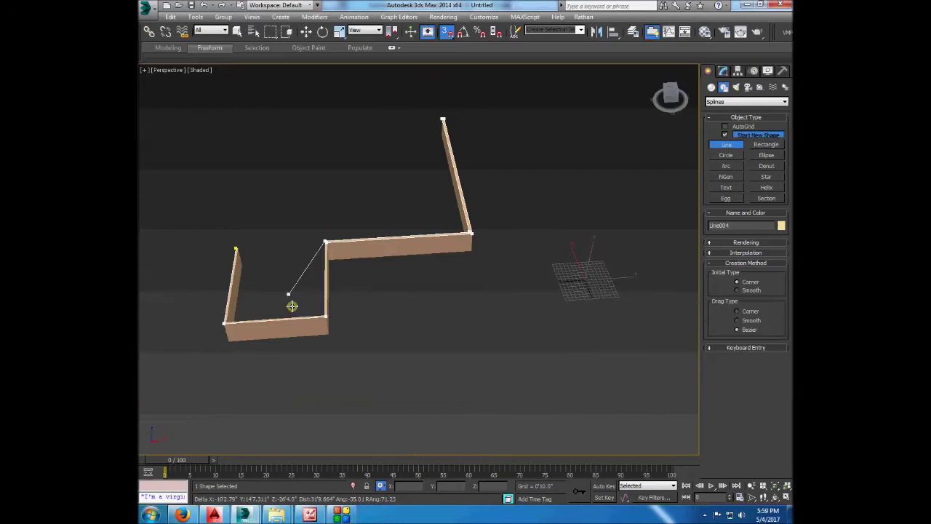
scroll(434, 272, down, 3)
scroll(318, 166, up, 5)
click(309, 147)
click(436, 285)
- Extrude the outline into a solid strip and convert it to Editable Poly
click(724, 70)
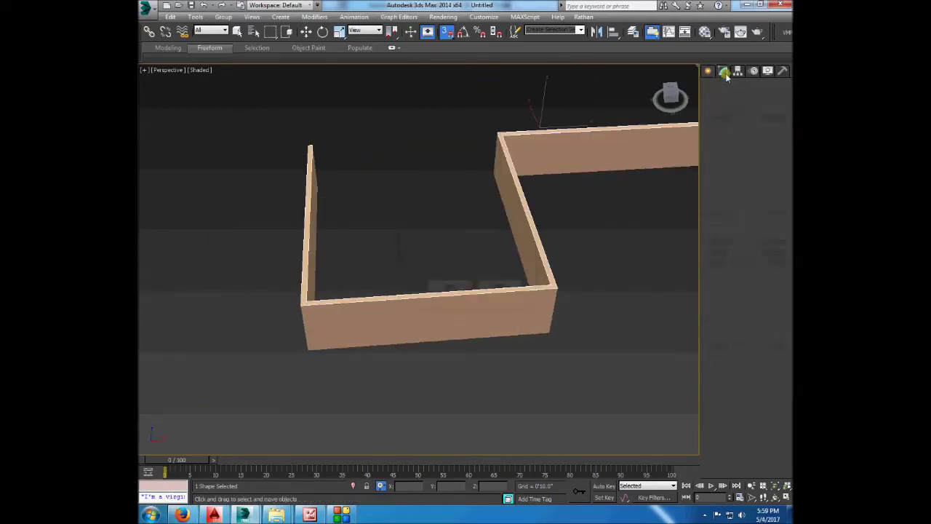
click(749, 99)
click(728, 150)
click(237, 32)
alt+middle_drag(364, 218, 436, 189)
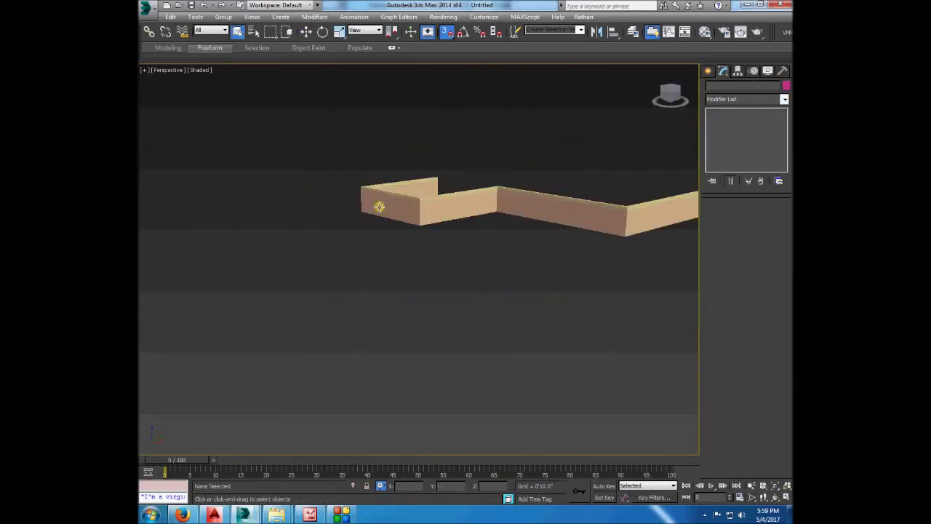
right_click(429, 181)
click(480, 254)
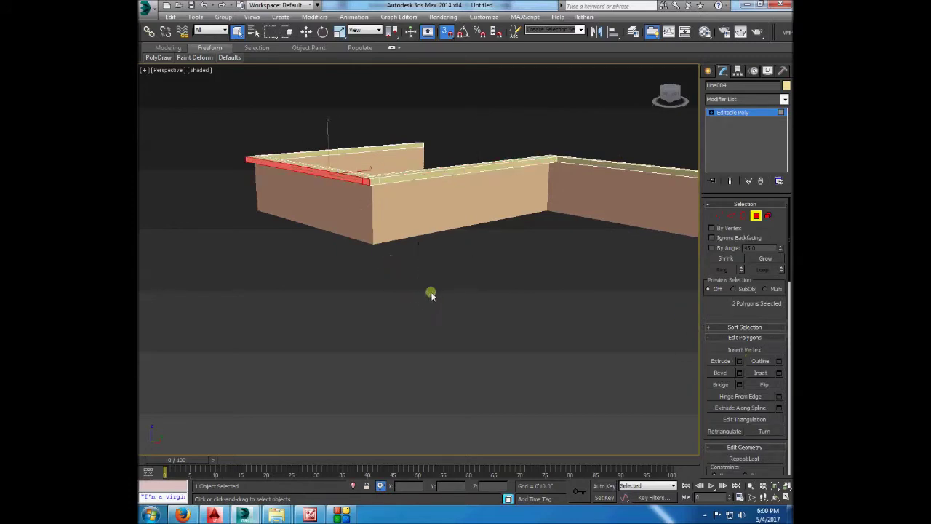
- Extrude the strip's side polygons so the coping overhangs the wall faces
alt+middle_drag(428, 293, 245, 232)
scroll(422, 301, up, 5)
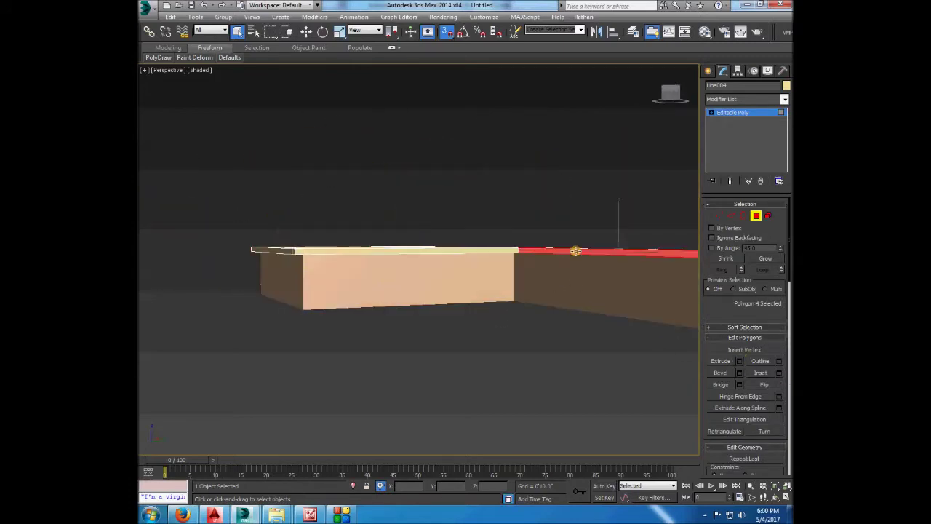
alt+middle_drag(422, 301, 625, 260)
click(513, 269)
click(739, 361)
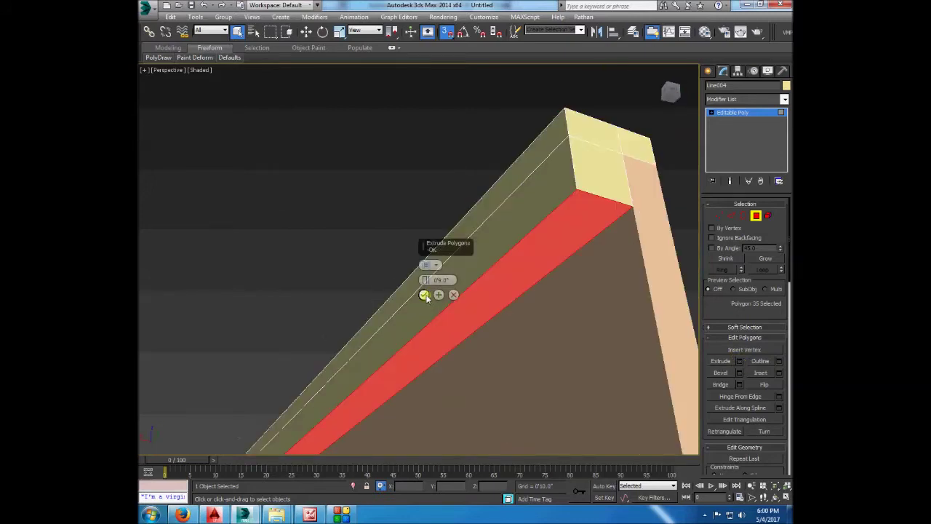
click(709, 74)
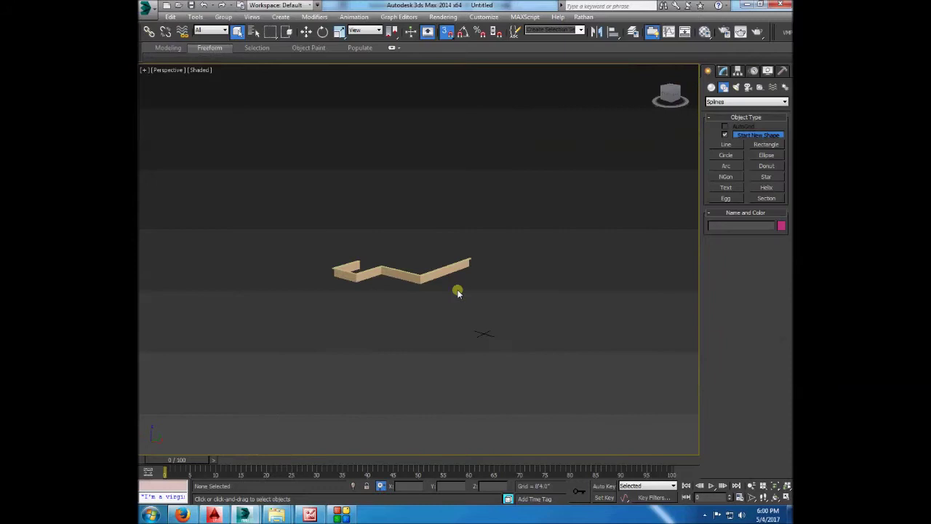
scroll(392, 287, up, 10)
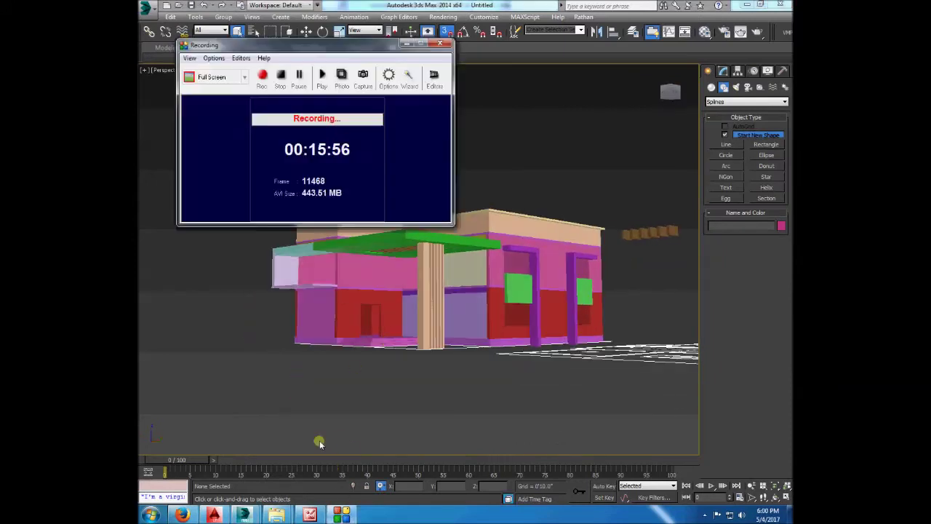
- Select the balcony ledge on the house's left side and isolate it
scroll(281, 293, up, 2)
scroll(280, 293, up, 3)
scroll(269, 320, up, 2)
click(259, 338)
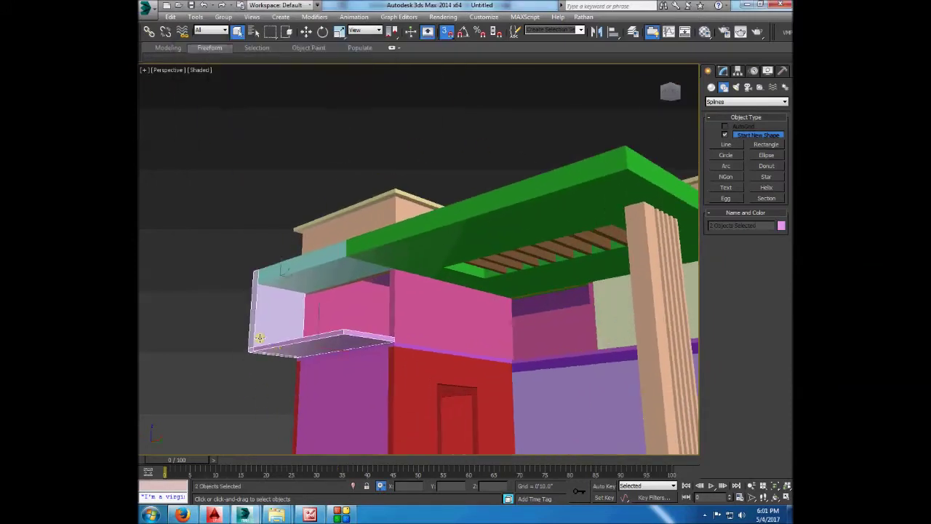
key(alt+q)
scroll(376, 273, up, 2)
- Draw a Box wall along the balcony ledge
click(711, 86)
click(726, 136)
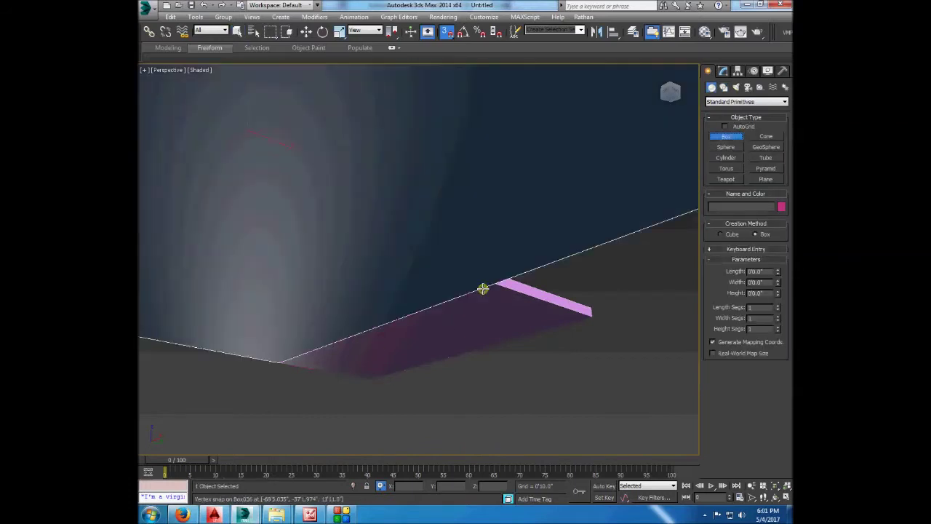
drag(279, 359, 591, 317)
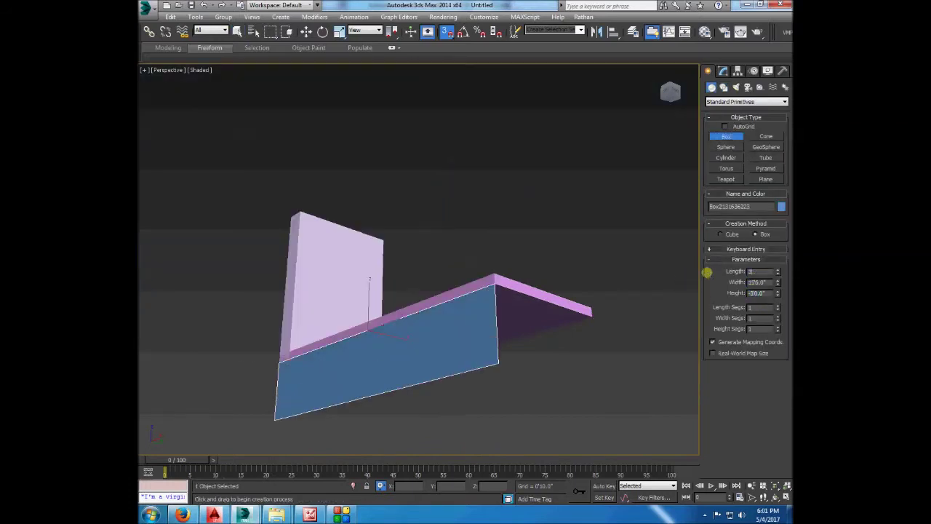
click(503, 367)
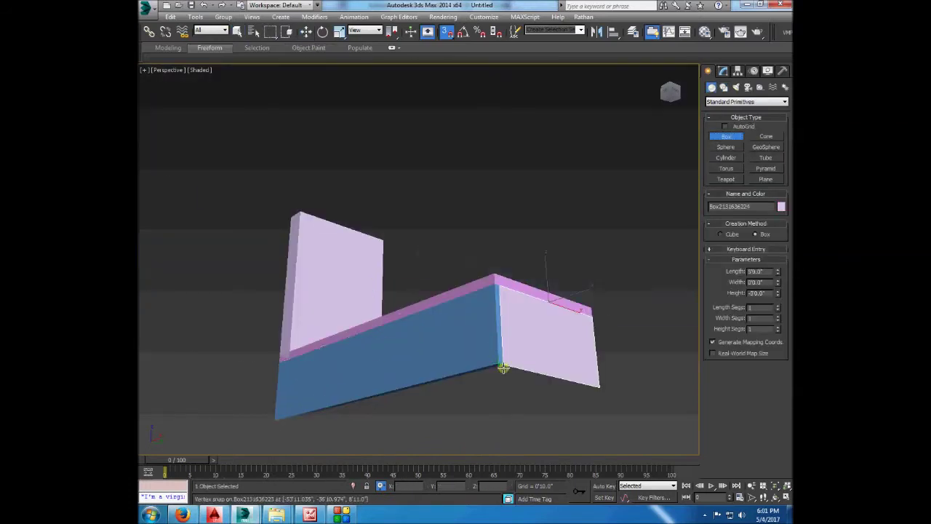
key(w)
scroll(577, 239, up, 2)
scroll(507, 291, down, 5)
mouse_move(507, 291)
alt+middle_down()
mouse_move(357, 241)
mouse_move(411, 380)
alt+middle_up()
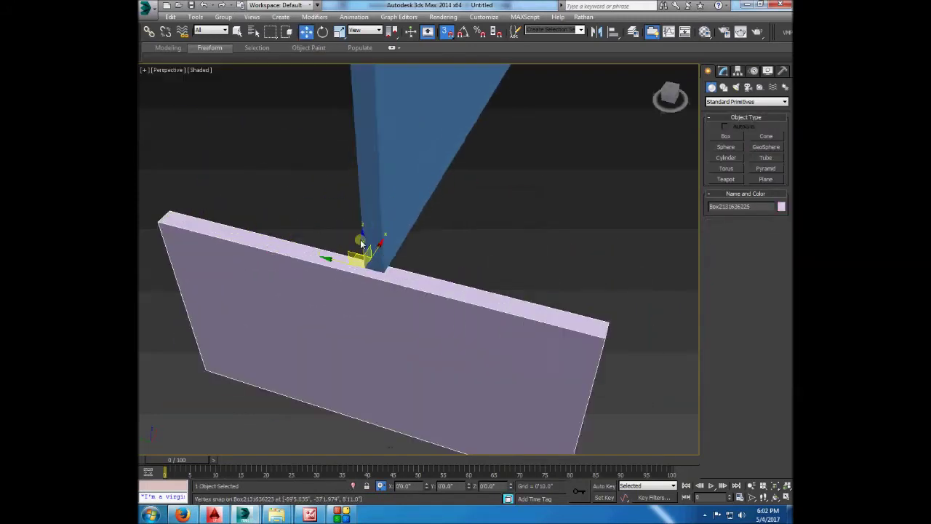
scroll(474, 373, up, 3)
- Convert the new box to Editable Poly, end isolation, and select the pale yellow wall panel
right_click(292, 172)
click(434, 274)
right_click(447, 272)
scroll(380, 166, down, 3)
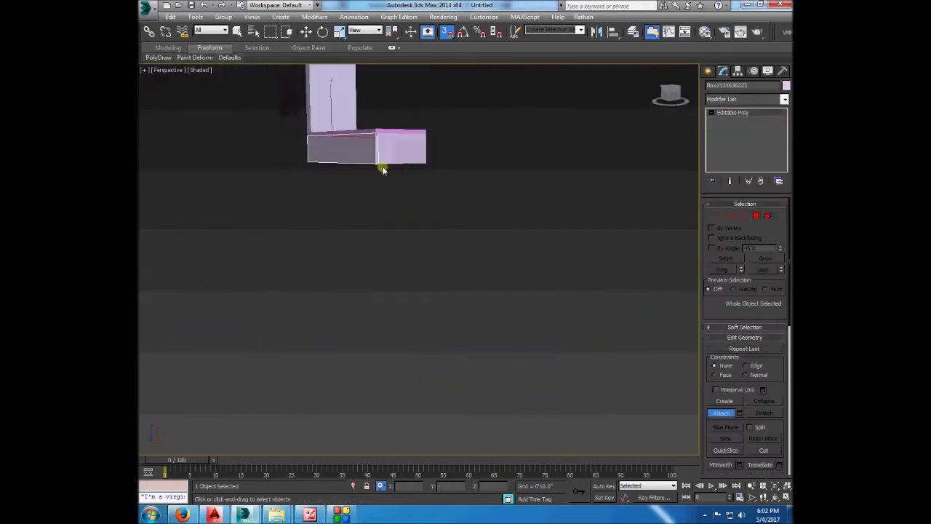
click(505, 183)
key(alt+q)
scroll(395, 270, up, 3)
click(430, 187)
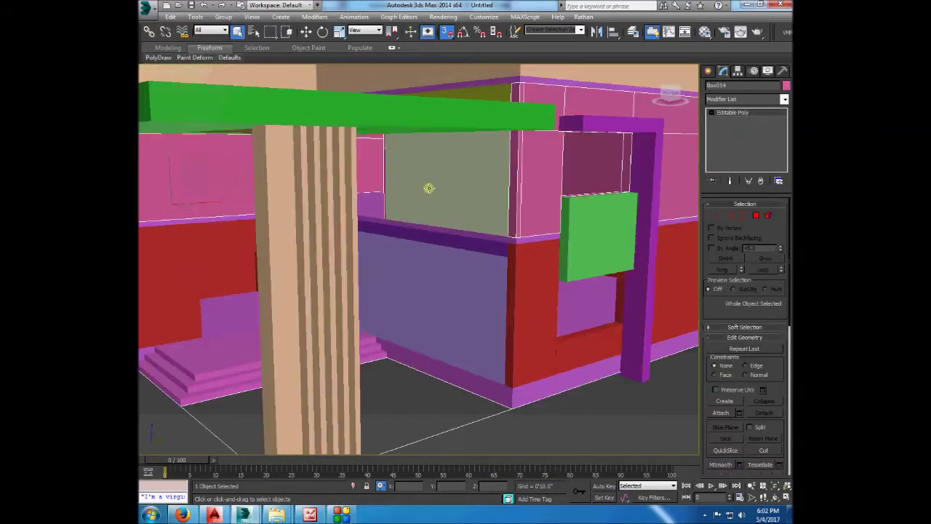
scroll(472, 181, up, 2)
- Undo the stray thin box and clone the pale panel into the neighbouring opening
scroll(338, 192, down, 4)
alt+middle_drag(376, 164, 364, 231)
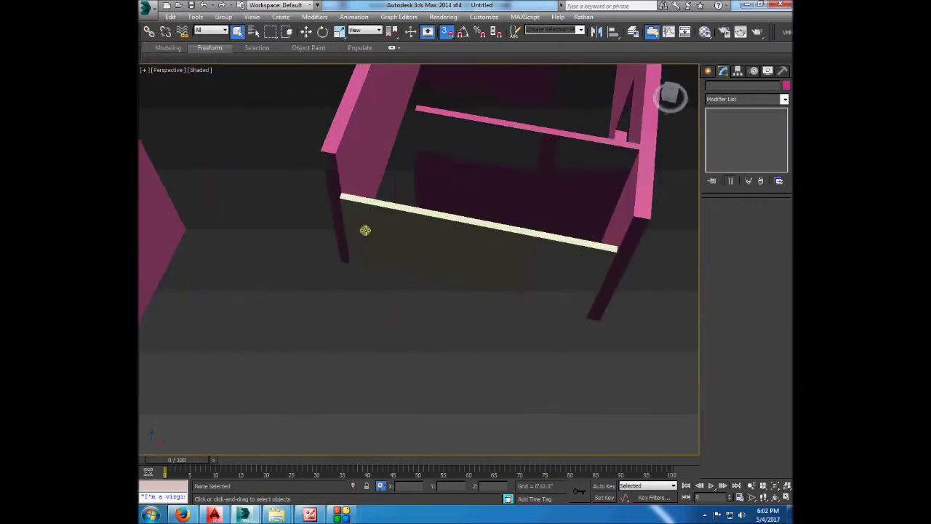
scroll(364, 231, up, 3)
click(707, 71)
key(ctrl+z)
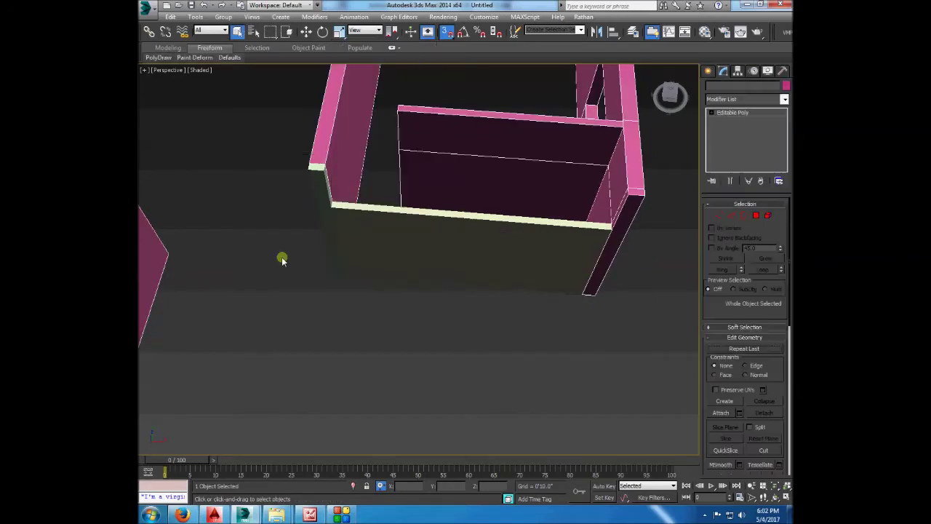
shift+click(501, 285)
click(504, 297)
shift+drag(253, 272, 334, 276)
click(476, 297)
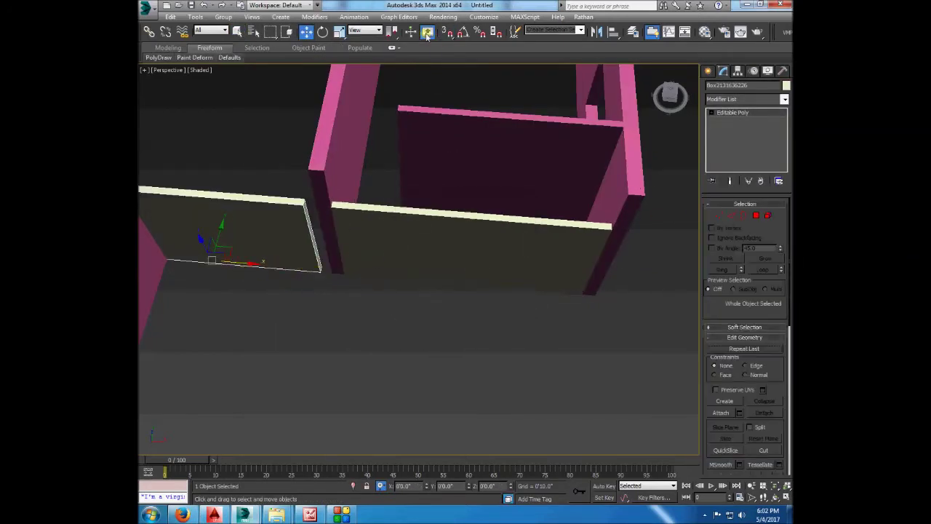
- Draw a new thin wall box over the floor plan
key(1)
alt+middle_drag(324, 272, 378, 202)
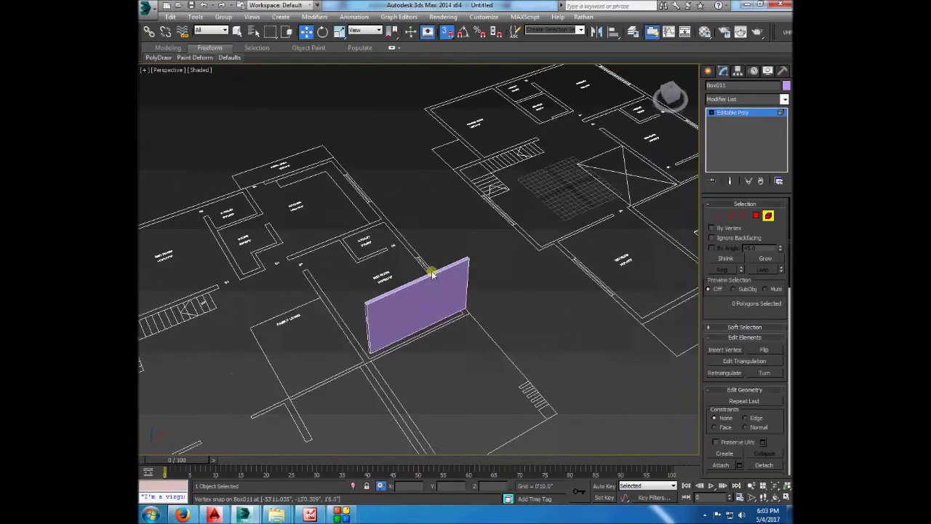
click(725, 136)
drag(290, 279, 369, 370)
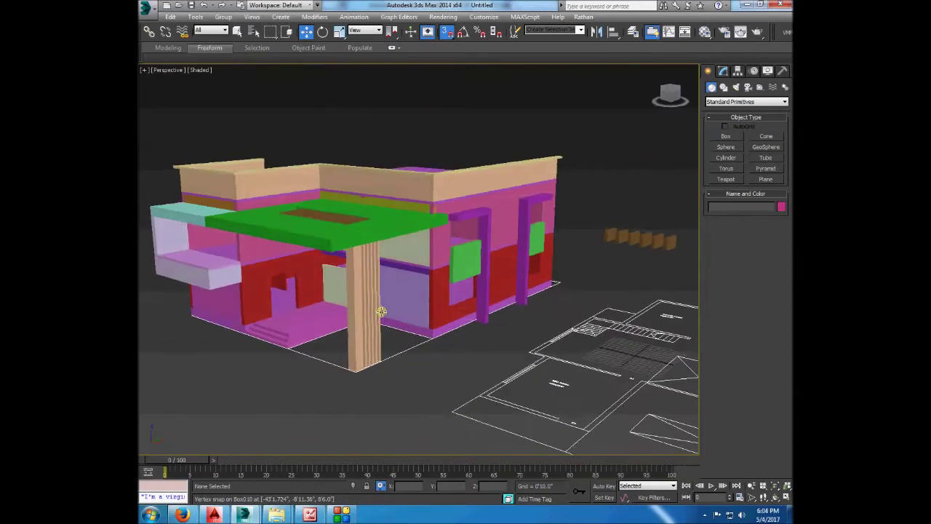
- Review the V-Ray Environment rollout, then copy the yellow window panel into the second frame
alt+middle_drag(381, 311, 484, 292)
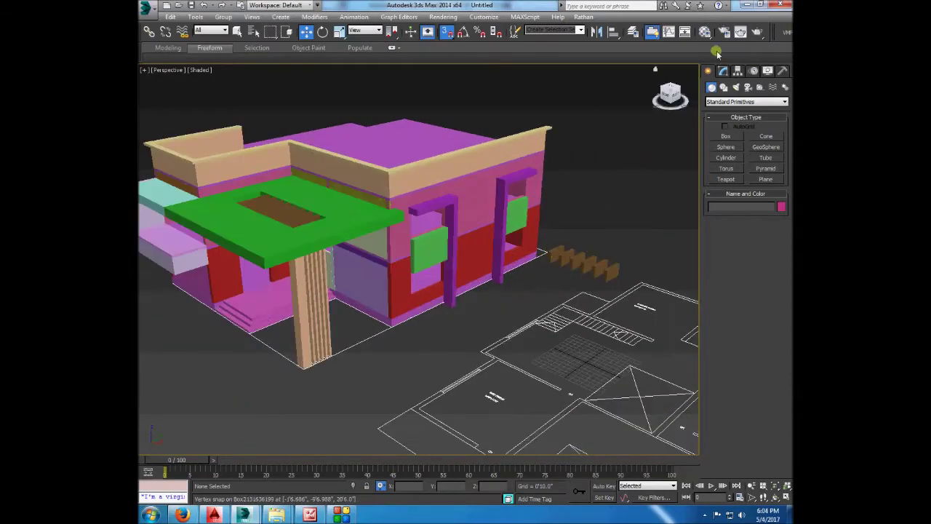
key(F10)
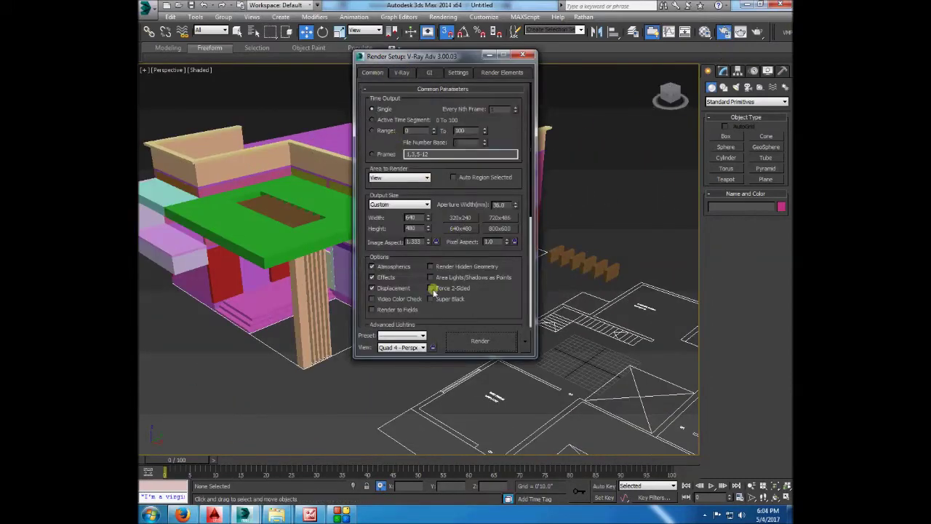
click(442, 259)
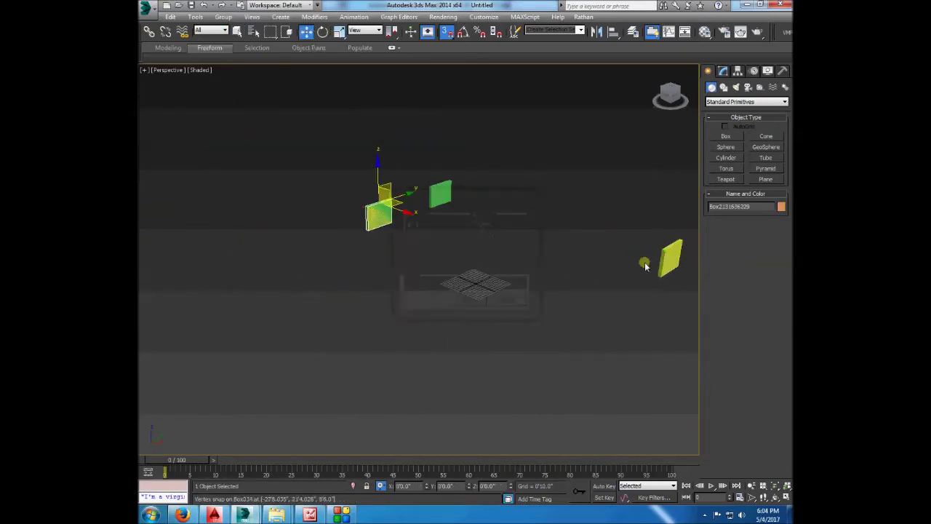
click(500, 306)
right_click(451, 167)
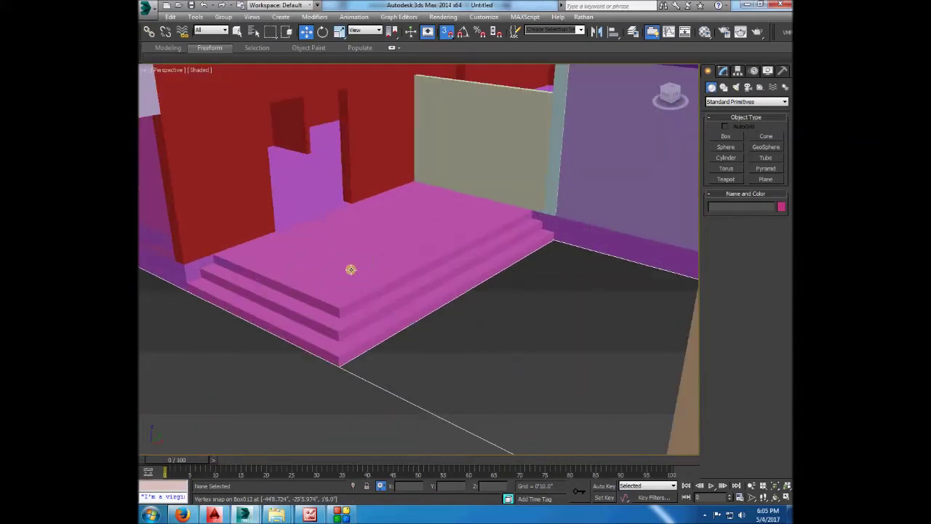
- Select the top step slab and convert it to Editable Poly
click(536, 208)
click(685, 286)
click(478, 233)
right_click(413, 244)
click(445, 347)
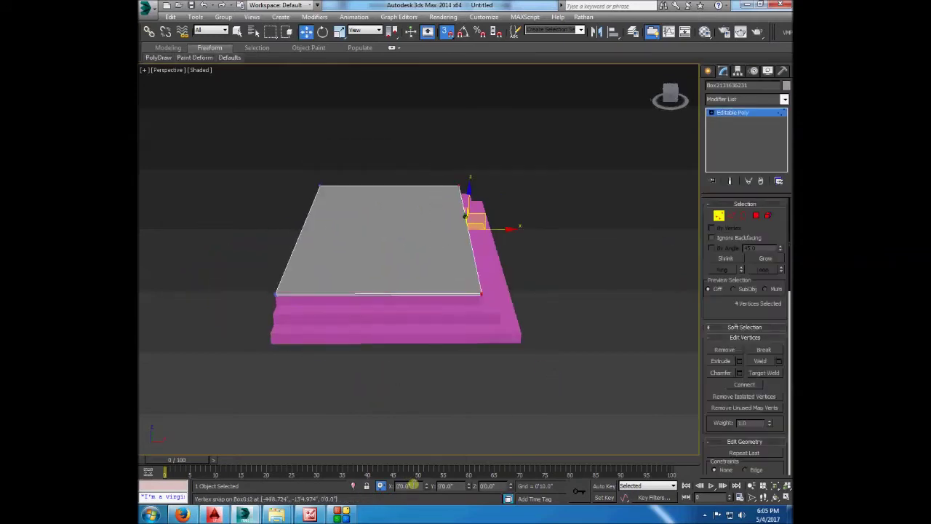
alt+middle_drag(363, 474, 260, 153)
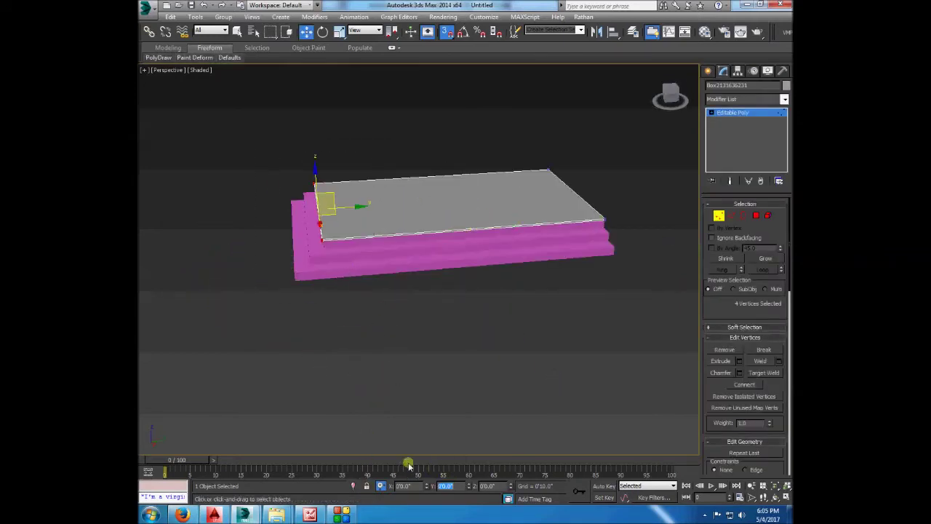
alt+middle_drag(486, 114, 328, 248)
- Outline the first step with a Line, convert it to Editable Poly, and extrude the tread 0'1.0"
click(724, 87)
click(726, 144)
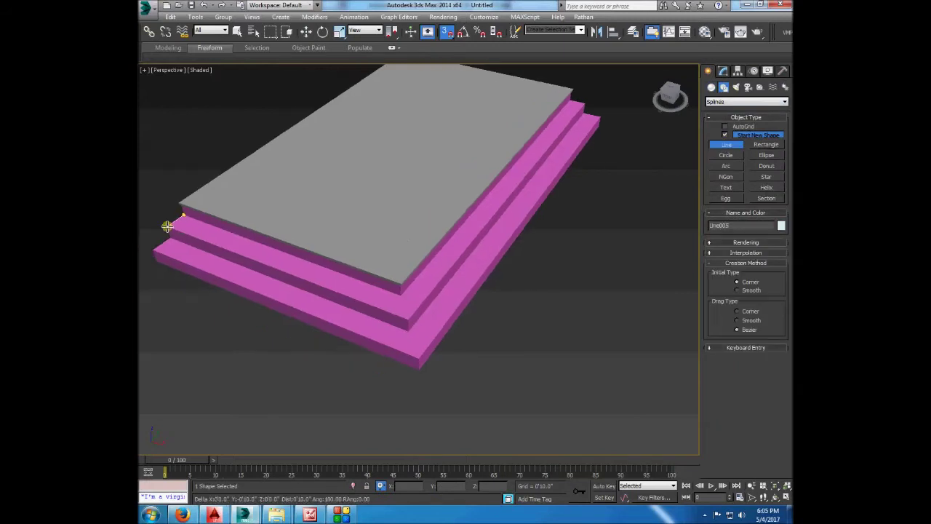
right_click(183, 218)
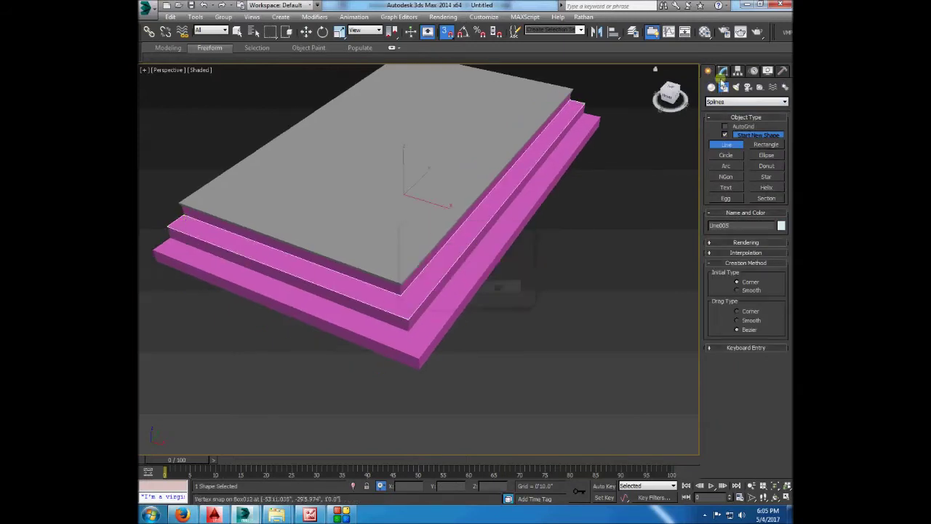
click(722, 71)
click(784, 99)
right_click(538, 254)
click(571, 355)
key(4)
scroll(588, 276, up, 4)
click(509, 290)
click(739, 361)
text(1)
key(Return)
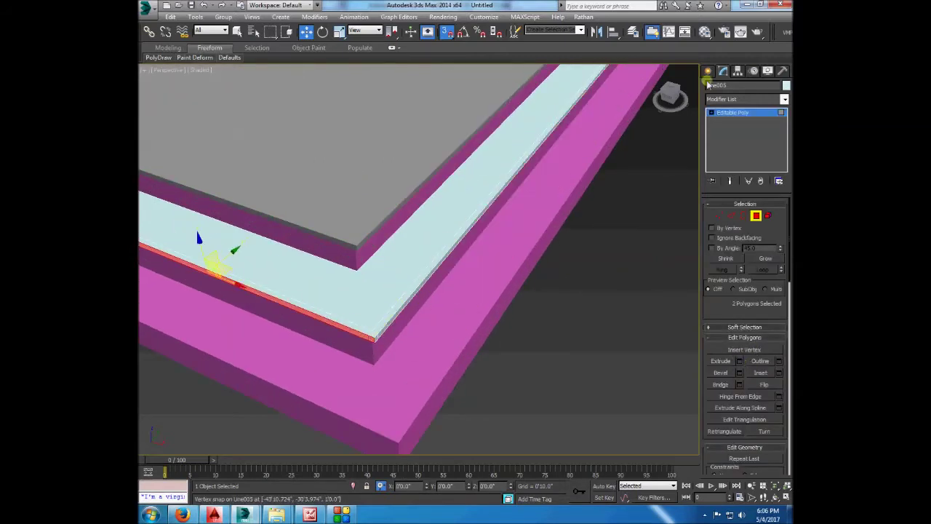
- Draw a second step outline, turn it into a surface and convert it to Editable Poly
click(707, 71)
scroll(451, 337, down, 5)
scroll(451, 313, down, 1)
scroll(358, 263, up, 1)
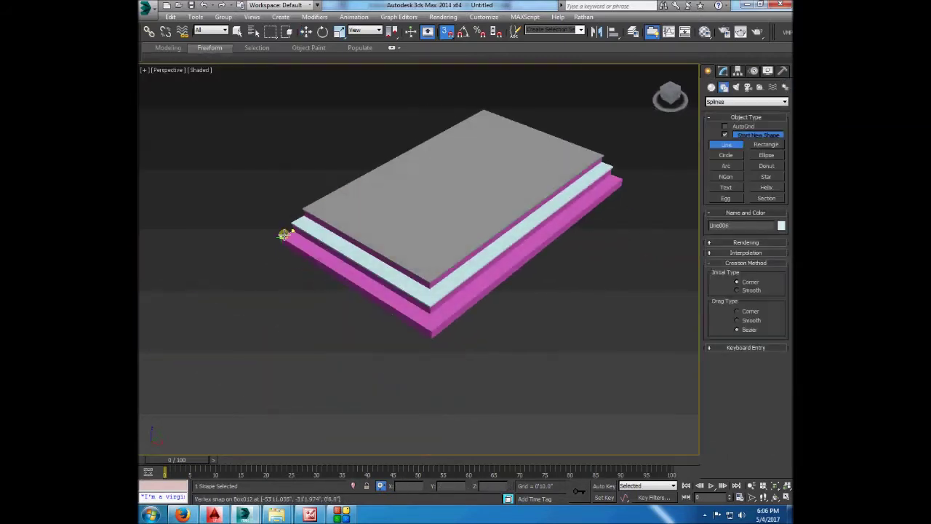
scroll(620, 176, up, 2)
right_click(154, 245)
click(722, 71)
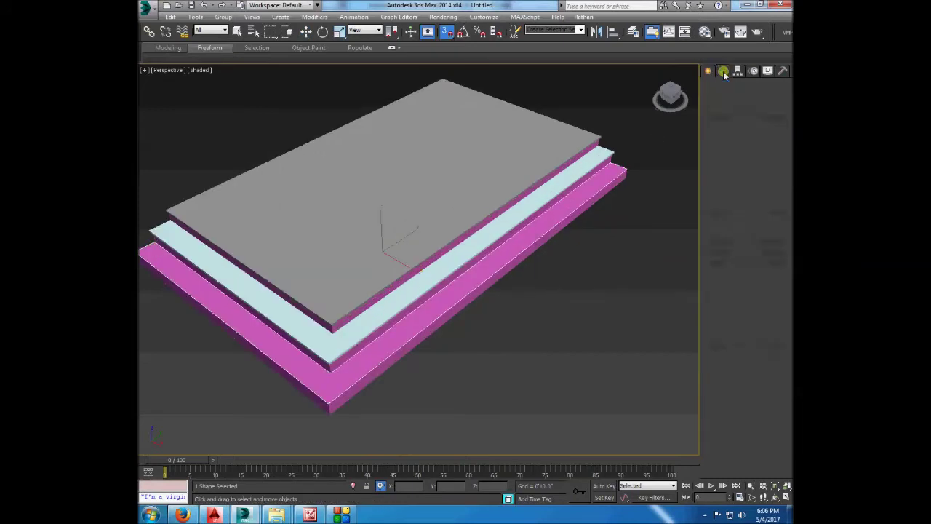
click(784, 99)
click(725, 150)
right_click(501, 257)
click(755, 216)
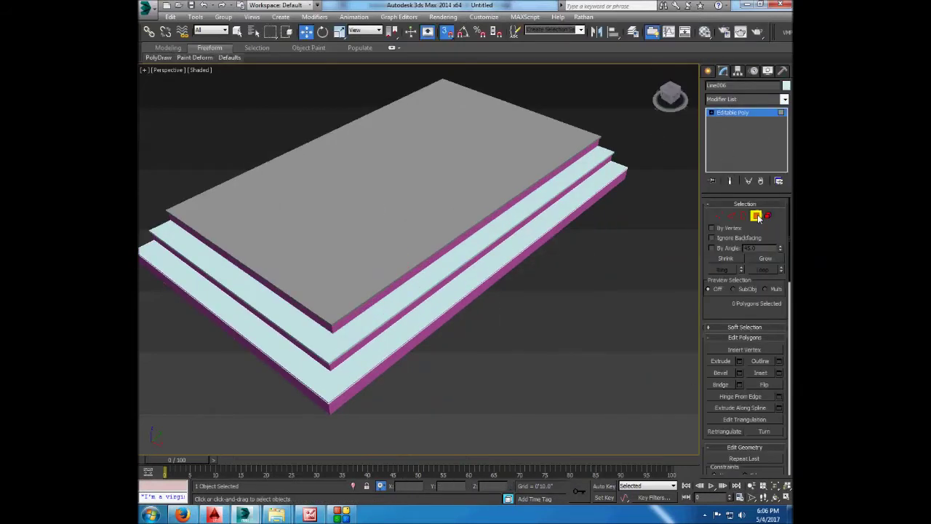
- Orbit to a low view of the steps and reselect the step slab
alt+middle_drag(367, 232, 368, 276)
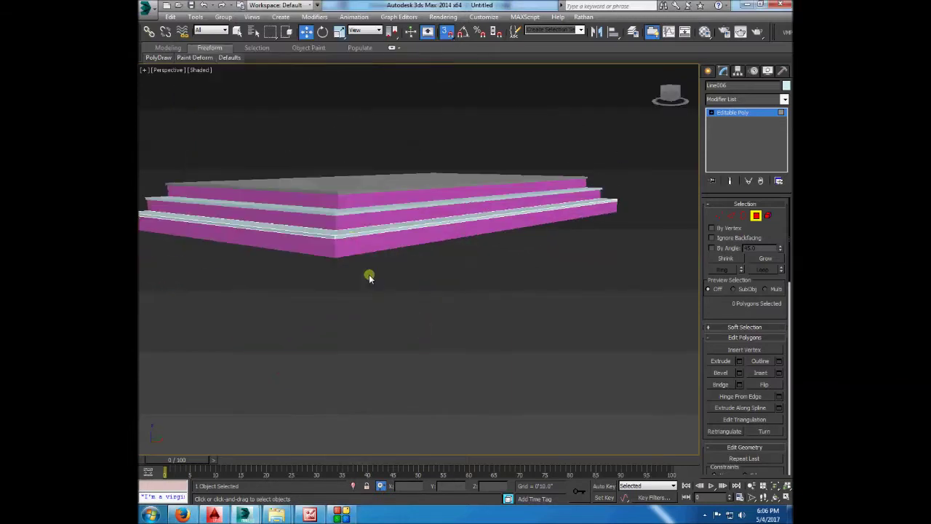
alt+middle_drag(515, 285, 436, 291)
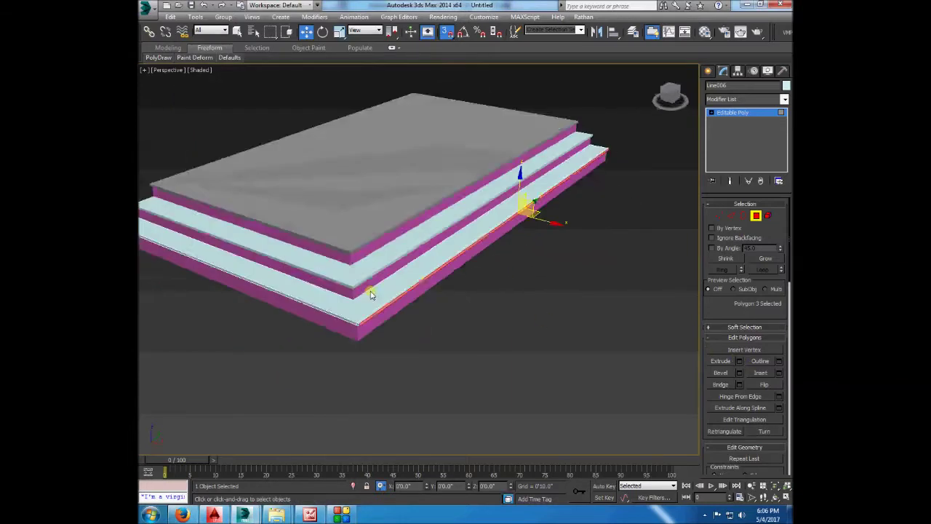
scroll(371, 305, up, 3)
scroll(610, 358, down, 5)
right_click(343, 203)
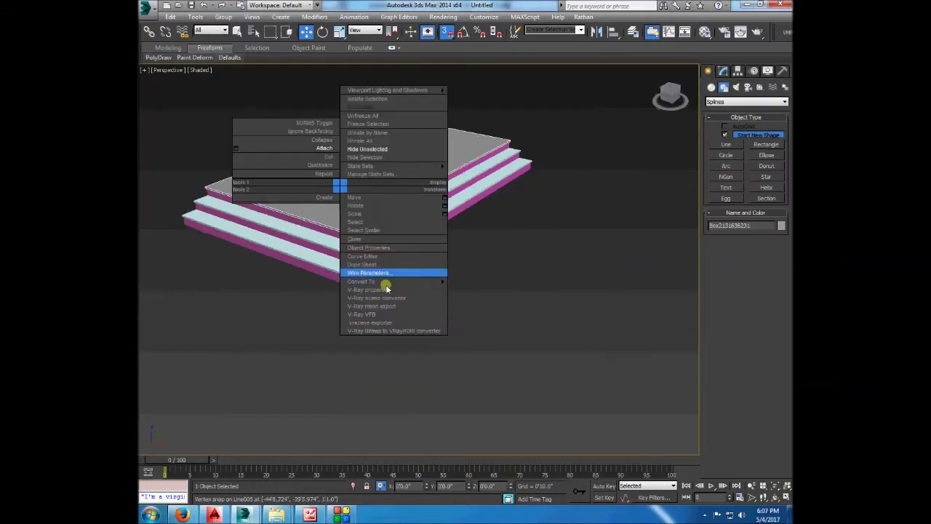
right_click(484, 270)
click(426, 208)
click(491, 229)
click(408, 158)
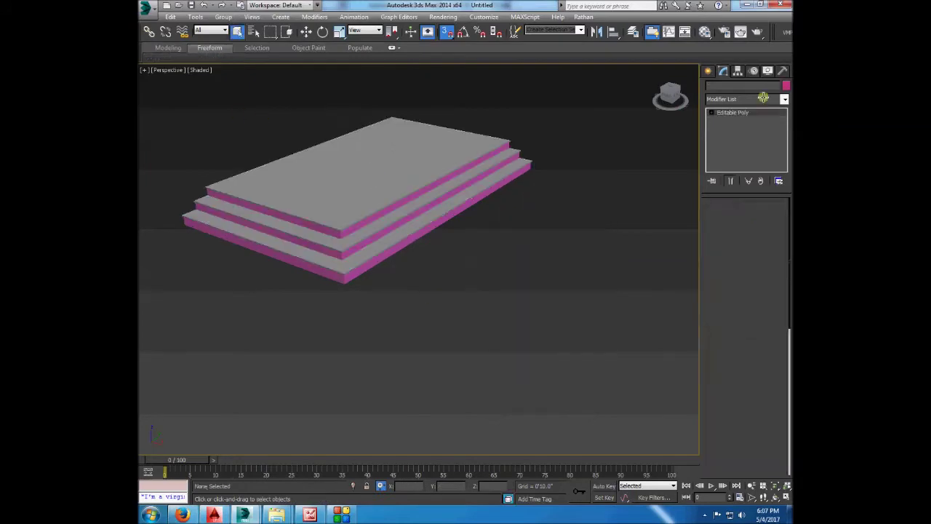
- Apply the SigerShaders Marble Polished Emperador Dark preset to the entrance stairs
key(m)
drag(552, 143, 320, 143)
click(707, 71)
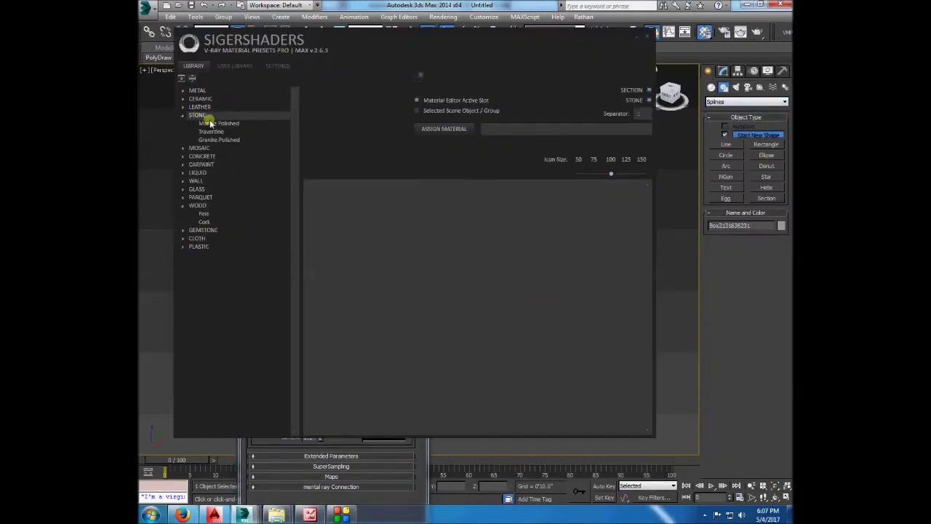
click(207, 124)
click(336, 211)
click(435, 130)
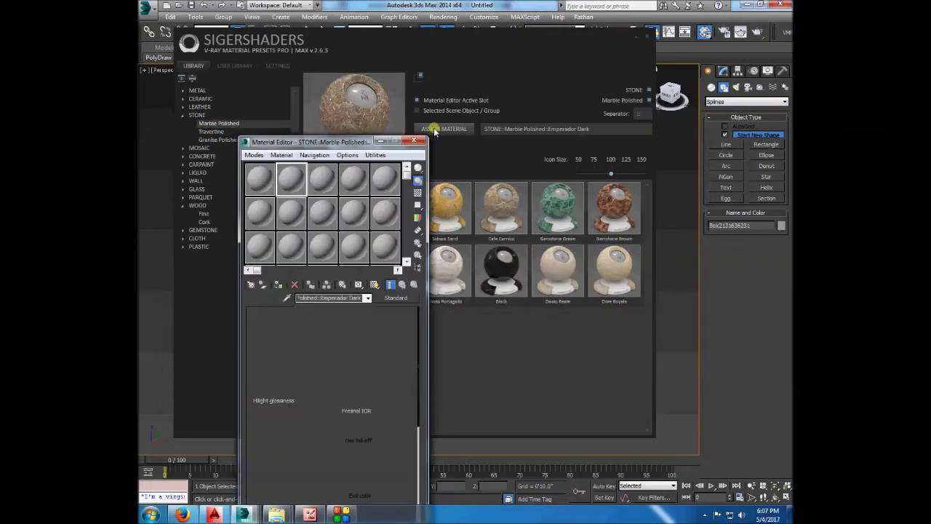
click(645, 35)
click(540, 291)
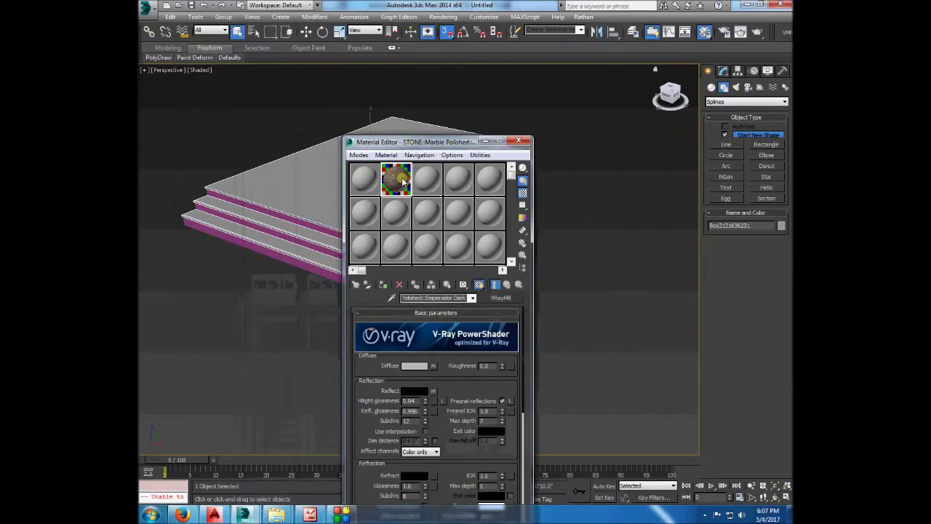
click(513, 129)
click(723, 71)
click(733, 100)
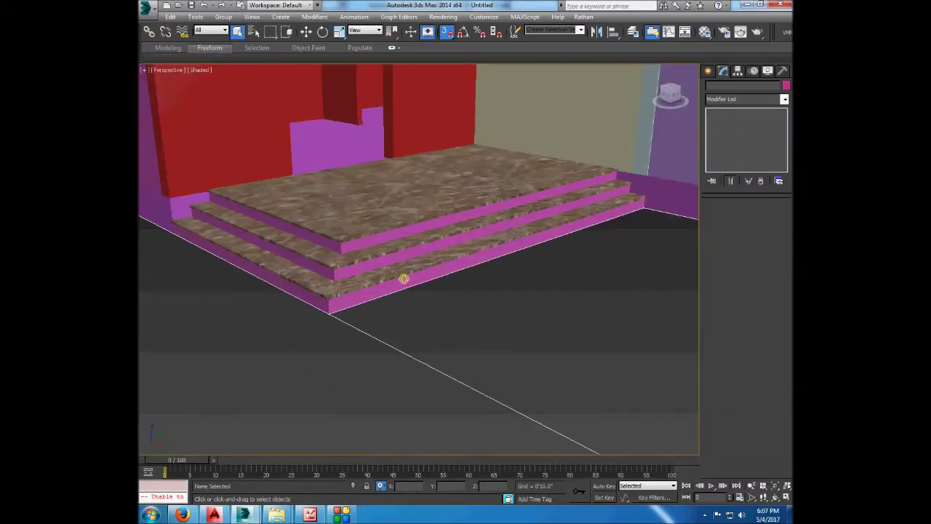
click(404, 278)
- Create a new VRayMtl with a full white diffuse colour and assign it to the walls
key(m)
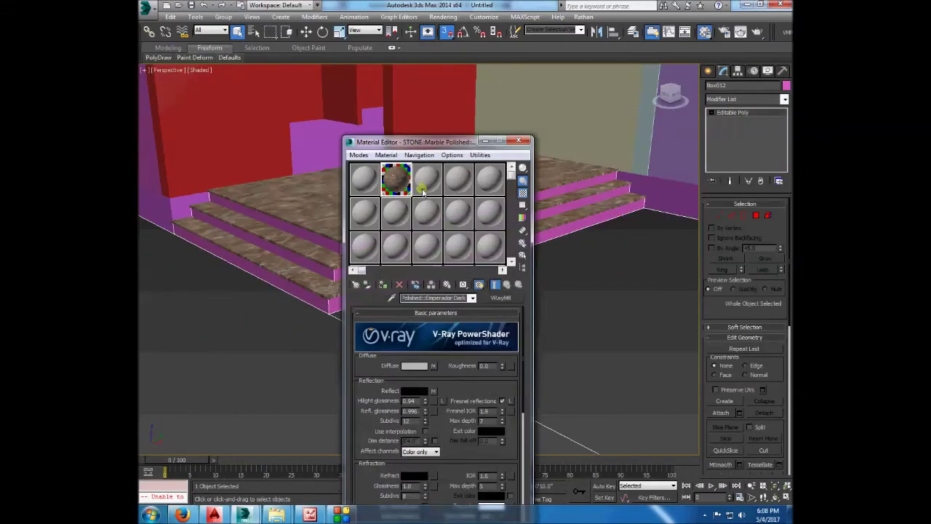
click(499, 297)
double_click(224, 233)
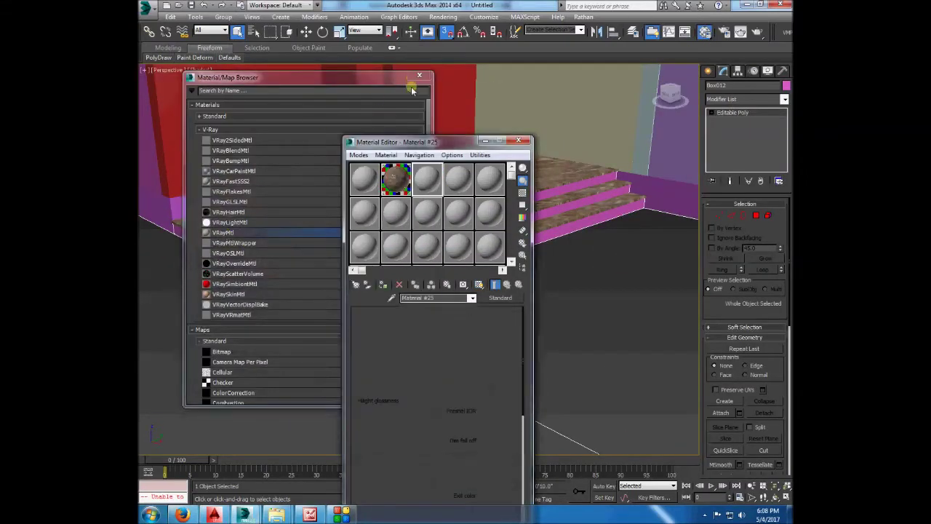
click(413, 364)
drag(437, 106, 436, 138)
click(513, 149)
click(240, 124)
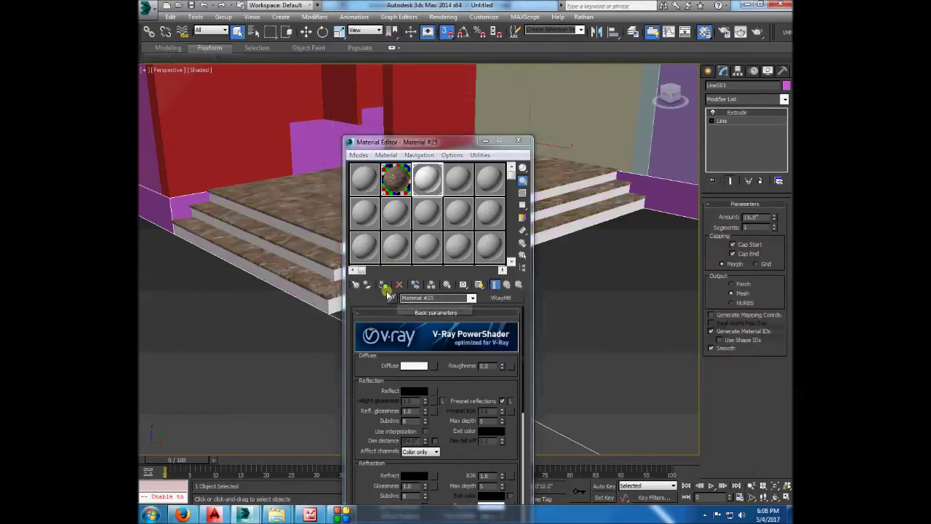
click(378, 285)
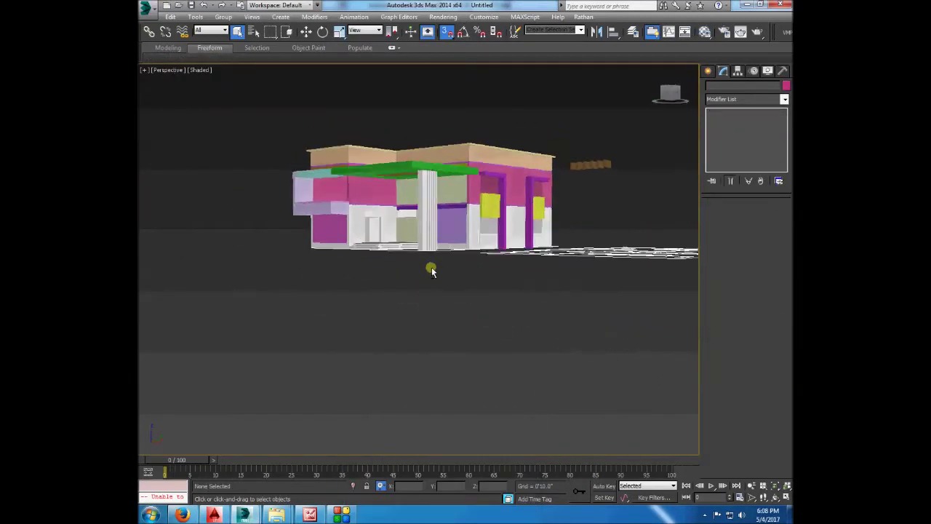
- Orbit to the house front and add the left-side wall panels to the white-material selection
alt+middle_drag(393, 241, 482, 221)
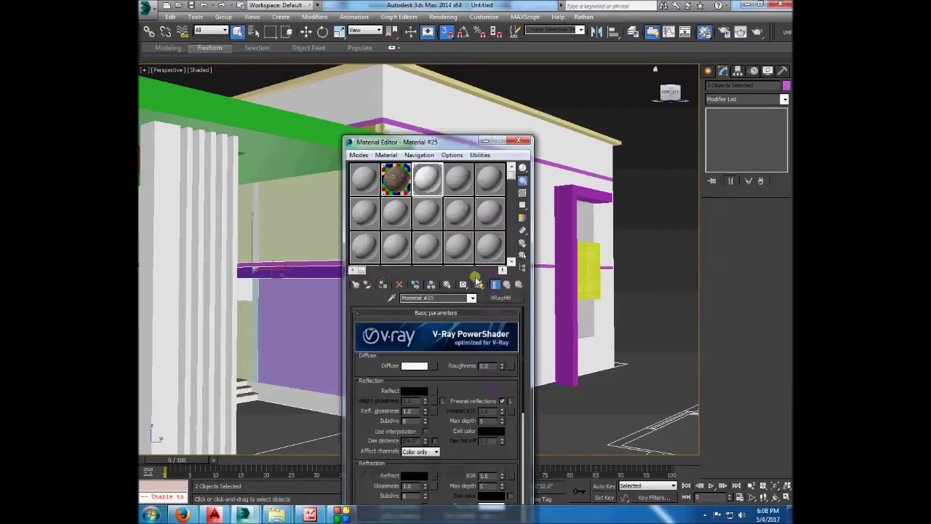
click(705, 34)
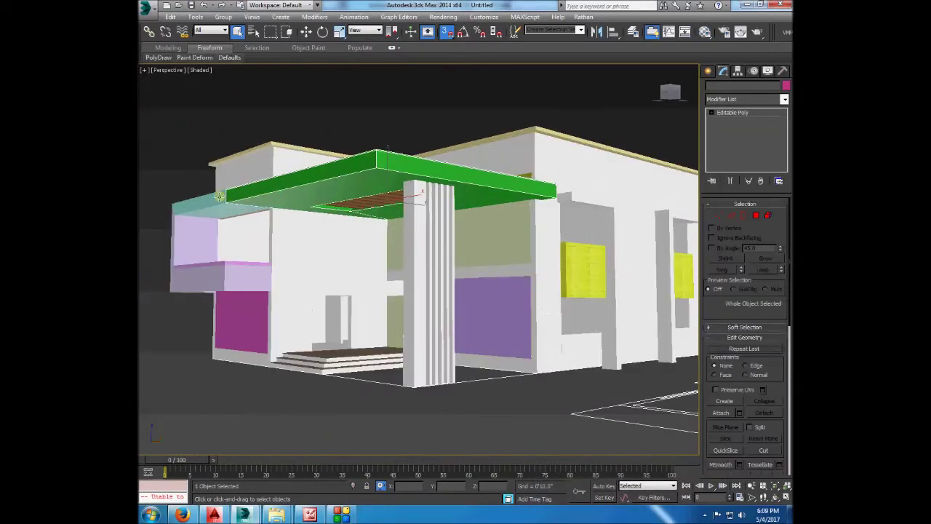
drag(219, 196, 202, 262)
click(704, 32)
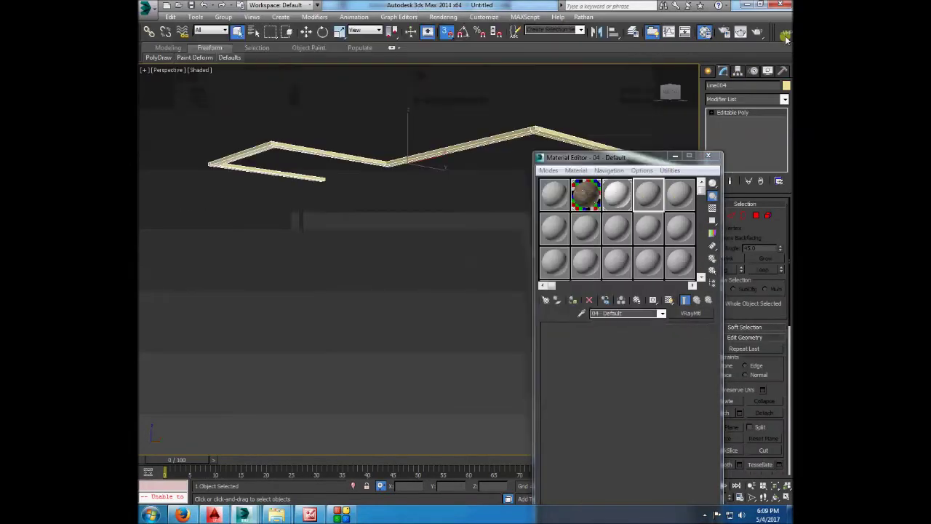
- Assign the SigerShaders WOOD Fine Oak Polished preset to the roof-edge frames, renaming the duplicate
click(198, 180)
click(452, 129)
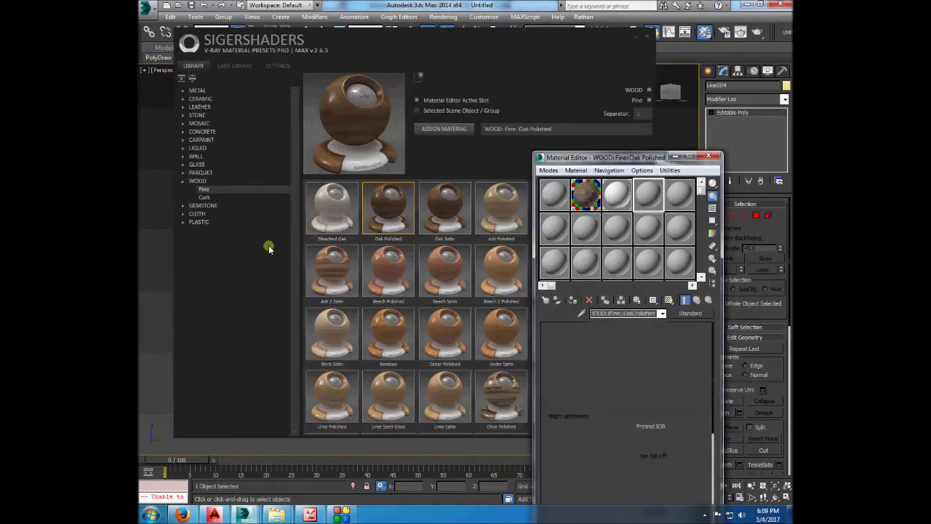
click(635, 95)
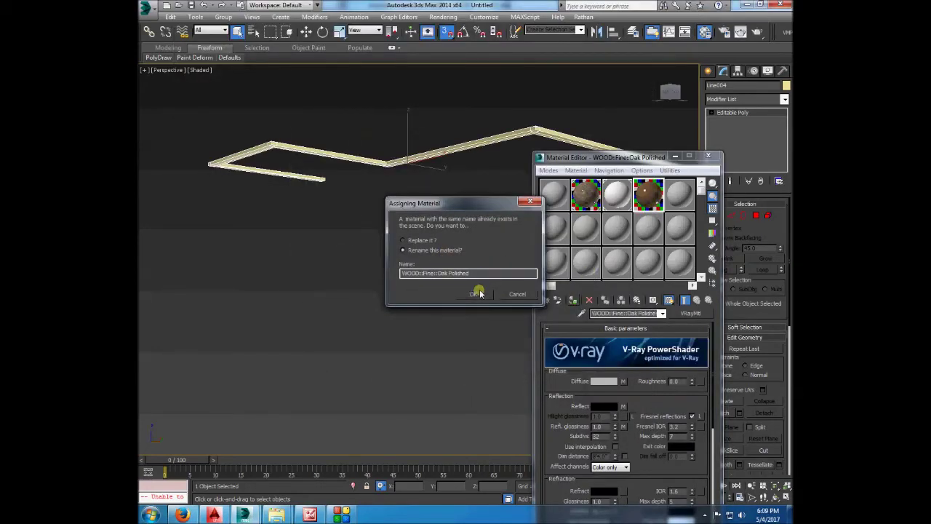
click(473, 294)
scroll(541, 130, down, 5)
scroll(471, 156, down, 5)
click(260, 193)
click(702, 31)
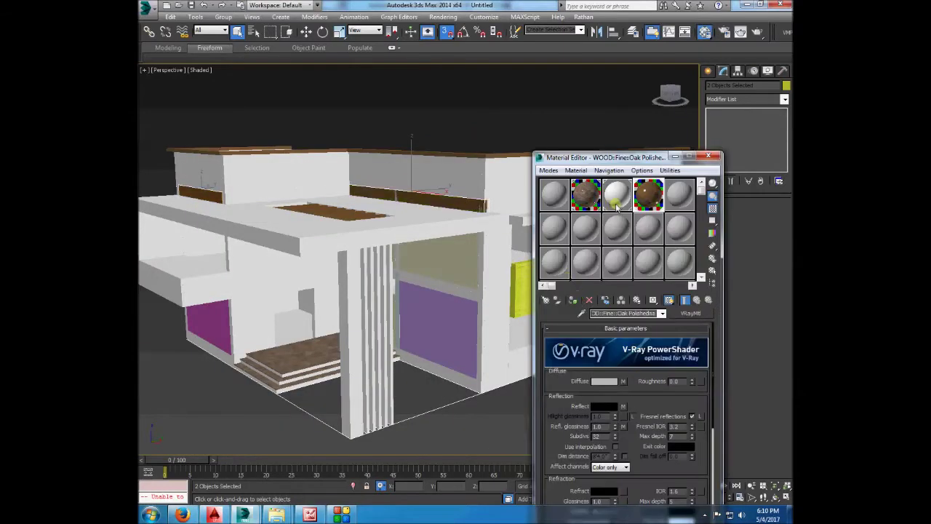
click(708, 156)
- Select the white slab Box030 and isolate it
scroll(494, 149, down, 5)
mouse_move(494, 150)
alt+middle_down()
mouse_move(440, 177)
mouse_move(473, 176)
alt+middle_up()
mouse_move(313, 410)
alt+middle_down()
mouse_move(359, 327)
mouse_move(228, 318)
alt+middle_up()
scroll(317, 222, up, 4)
click(317, 222)
key(alt+q)
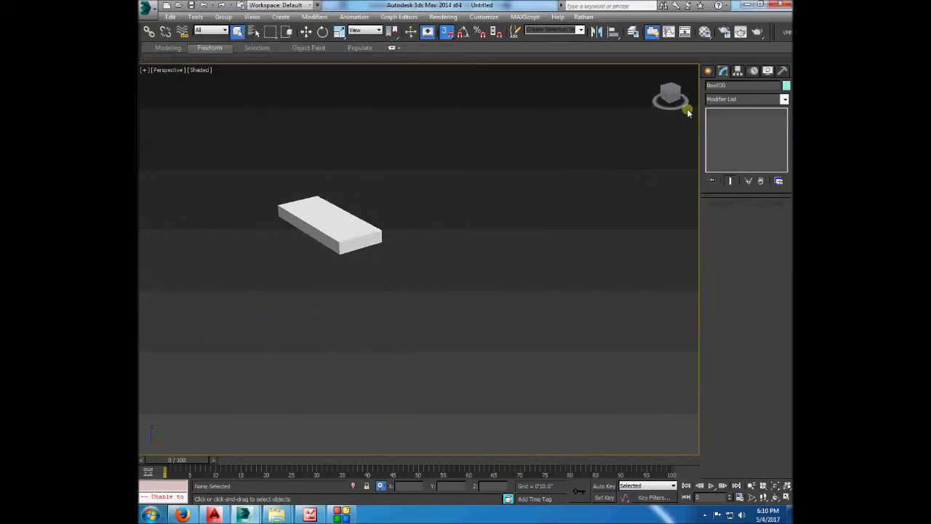
- Draw a cutting box through slab Box030 and Boolean-subtract it to make a rectangular opening
click(708, 71)
click(726, 136)
drag(322, 196, 340, 248)
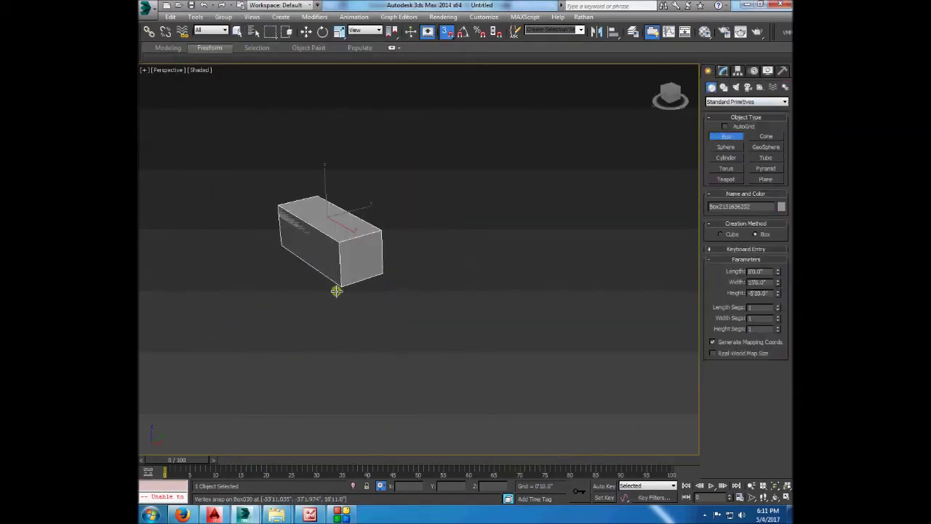
click(709, 275)
right_click(428, 441)
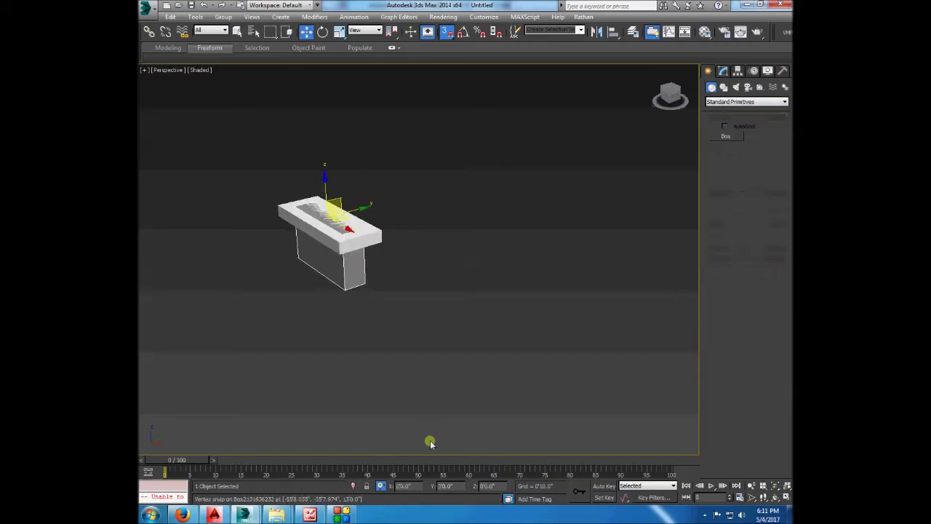
alt+middle_drag(429, 440, 451, 415)
click(746, 102)
click(734, 113)
click(726, 168)
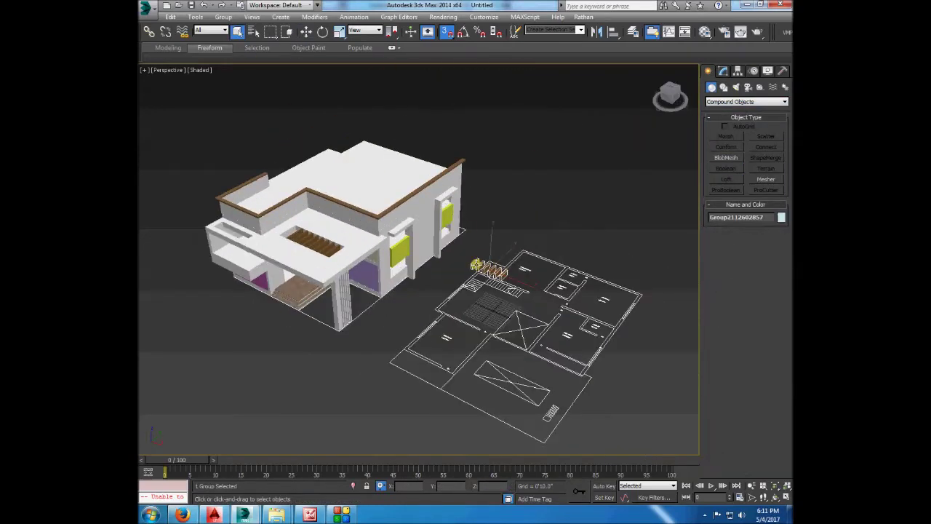
- Hide the house and floor plan, then place a copy of the wooden slats in the opening
right_click(343, 238)
click(262, 203)
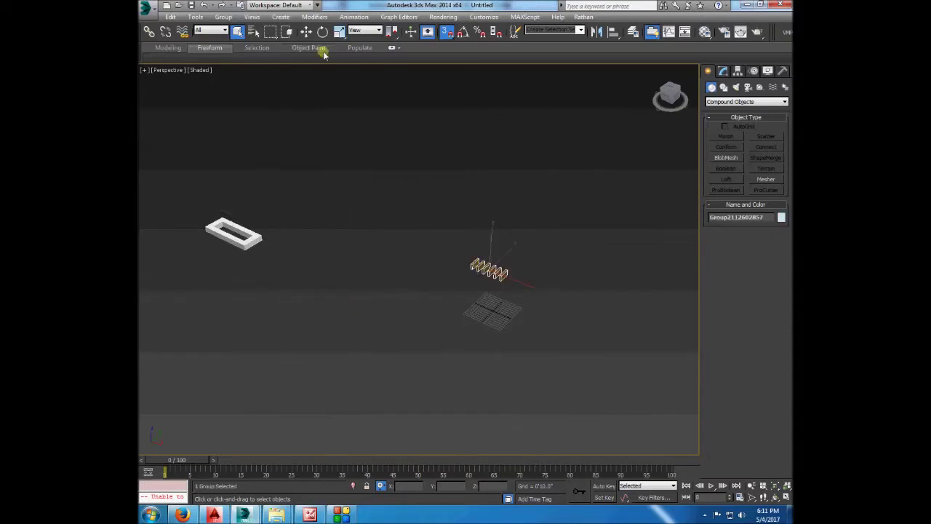
shift+drag(265, 261, 240, 229)
click(461, 298)
scroll(240, 229, up, 3)
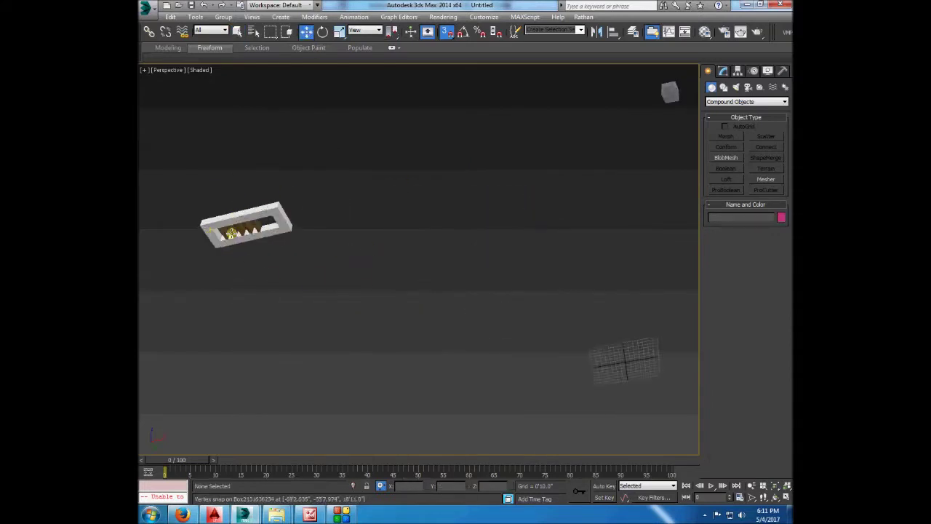
scroll(240, 229, up, 4)
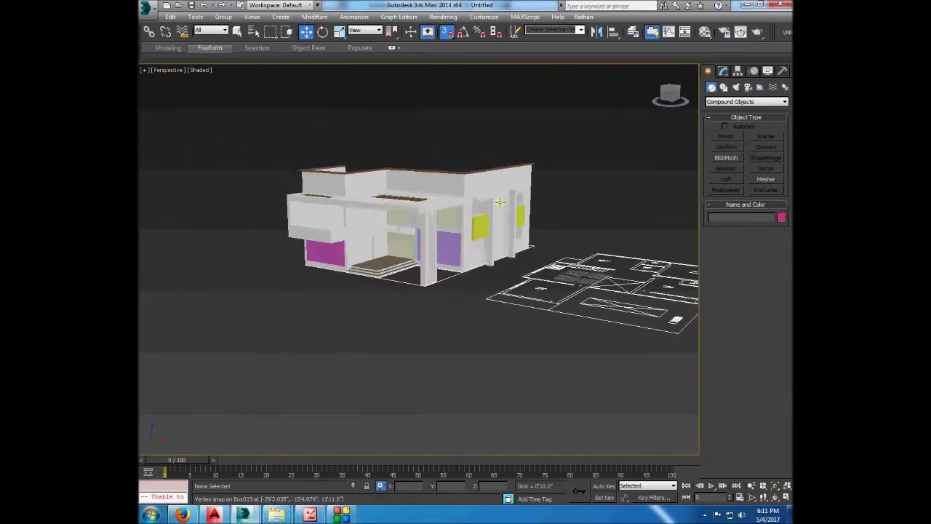
mouse_move(500, 202)
alt+middle_down()
mouse_move(366, 108)
mouse_move(322, 226)
mouse_move(245, 301)
mouse_move(357, 253)
alt+middle_up()
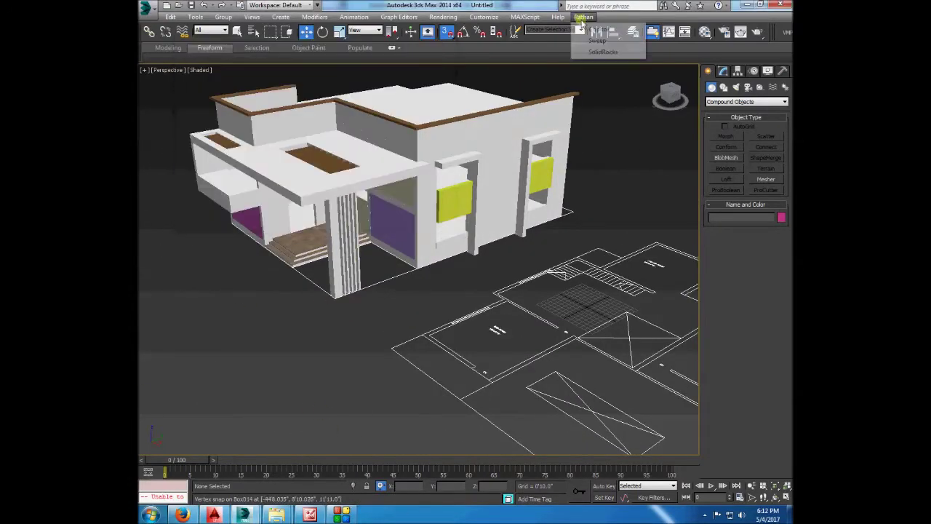
- Zoom in and orbit to a higher view of the two-storey walls
click(491, 127)
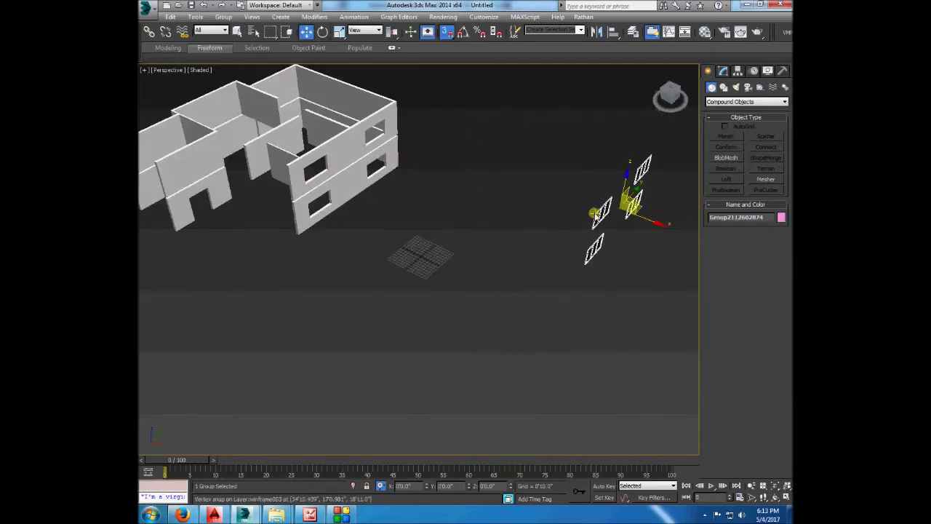
scroll(356, 167, up, 5)
scroll(557, 213, up, 5)
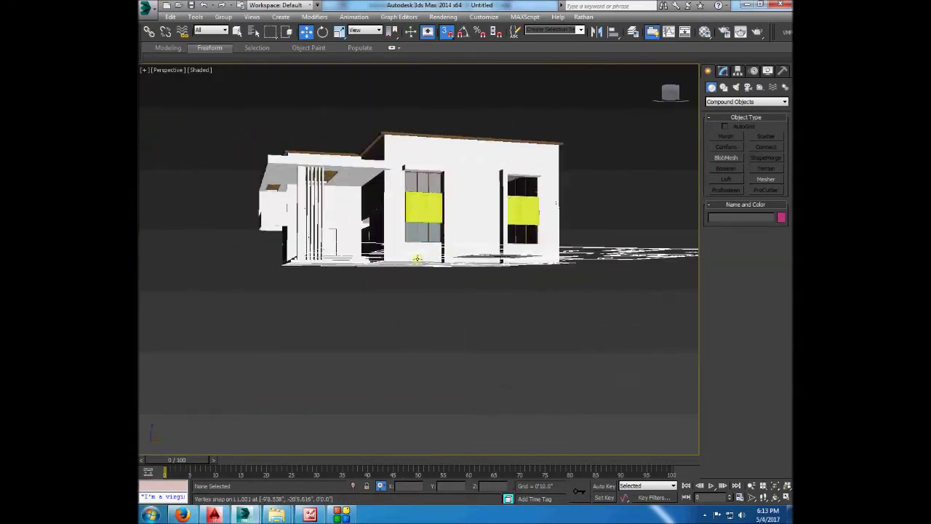
alt+middle_drag(417, 258, 429, 157)
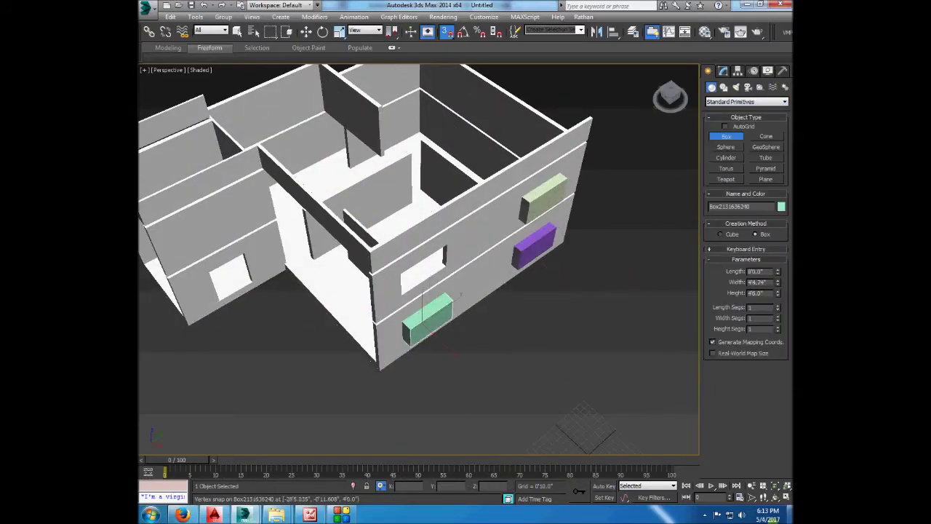
- Build a panel box over the front wall, convert it to Editable Poly and attach the window boxes
click(355, 259)
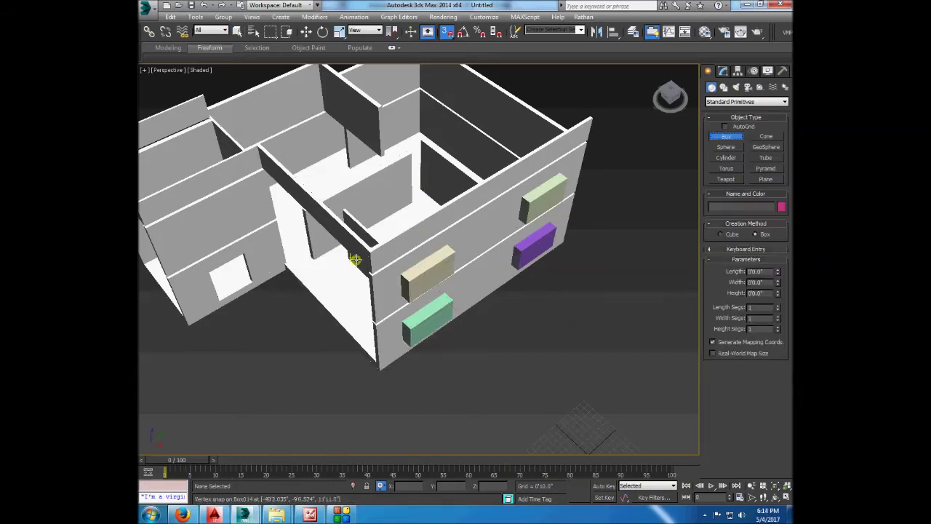
click(591, 117)
right_click(553, 323)
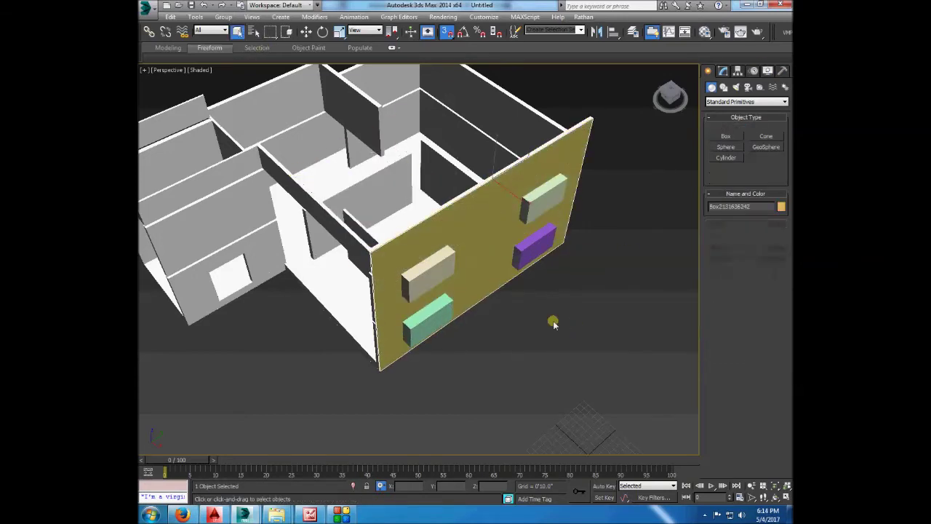
key(alt+q)
right_click(536, 260)
click(582, 359)
right_click(579, 307)
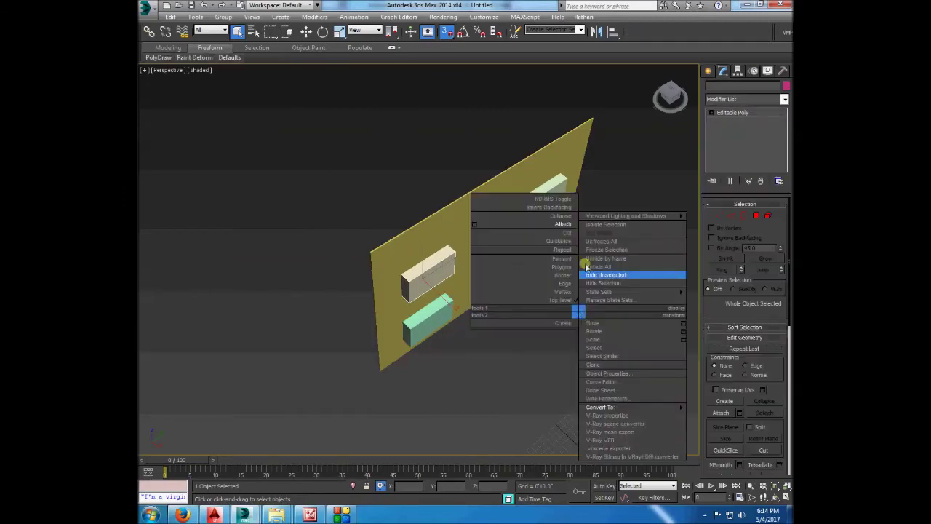
click(603, 274)
click(528, 225)
- Boolean-subtract the window boxes to cut four openings through the wall panel
click(708, 71)
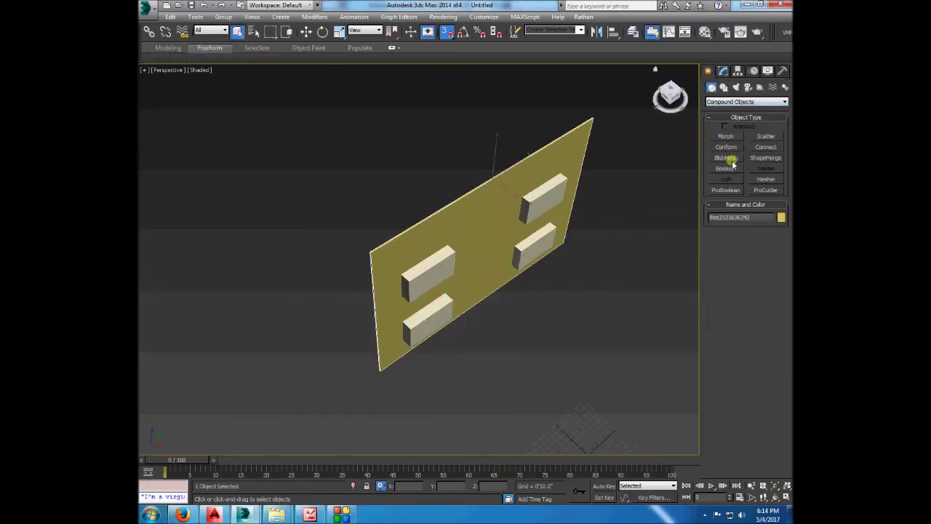
click(725, 168)
click(744, 247)
click(538, 204)
right_click(550, 272)
mouse_move(550, 272)
alt+middle_down()
mouse_move(625, 196)
mouse_move(494, 226)
mouse_move(509, 218)
alt+middle_up()
key(alt+q)
- Hide everything except the yellow wall and draw a box along its top edge
right_click(505, 224)
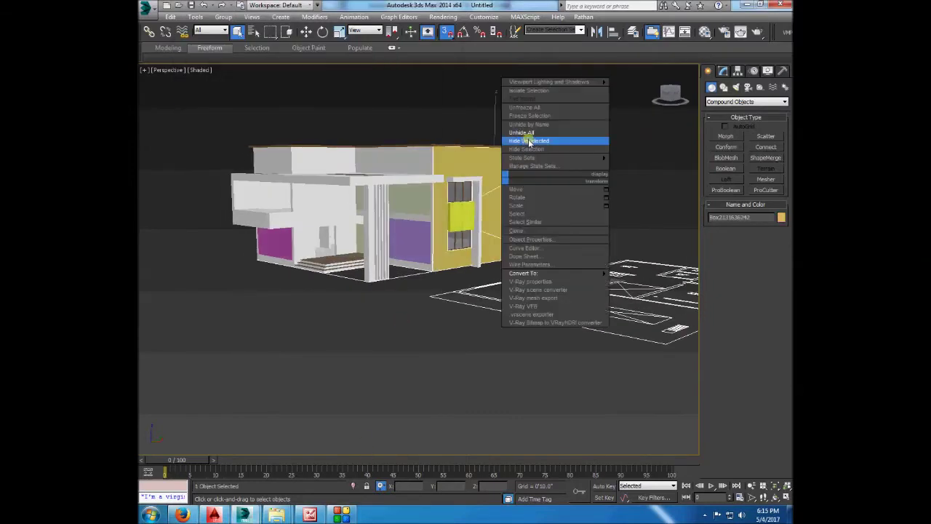
click(531, 88)
click(726, 136)
drag(402, 220, 569, 115)
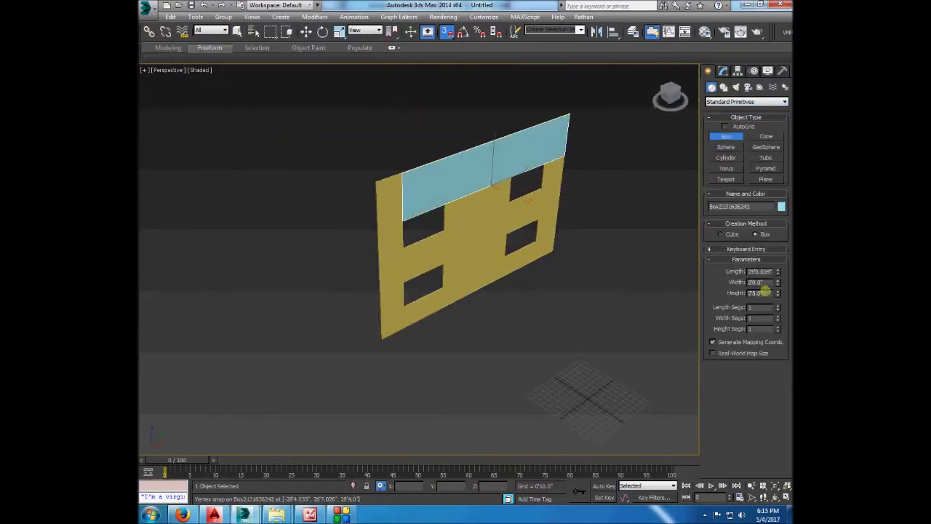
- Convert the thin top strip to Editable Poly
click(495, 135)
right_click(492, 178)
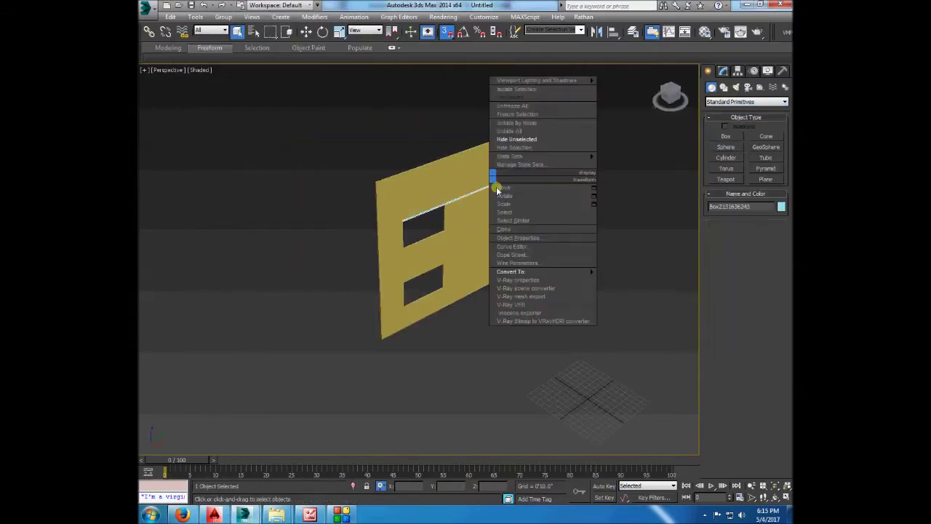
key(1)
alt+middle_drag(492, 179, 318, 102)
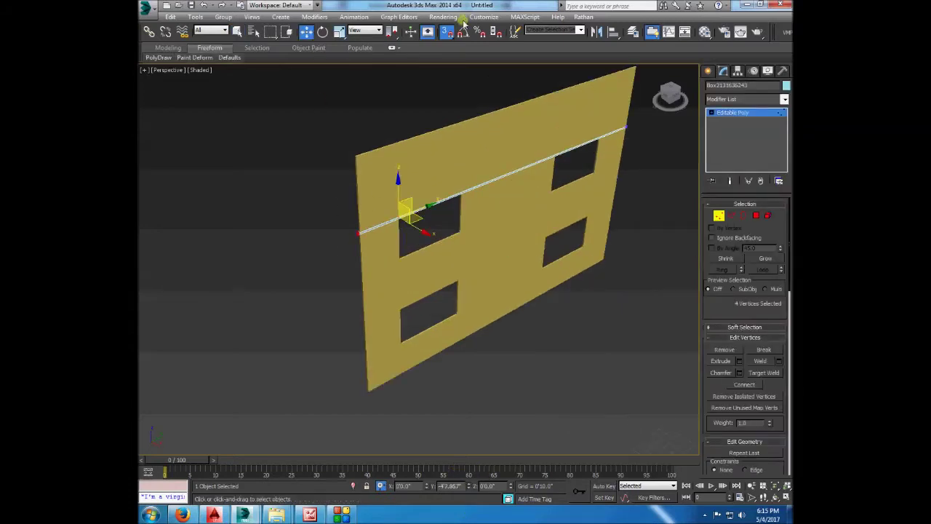
click(708, 71)
- Clone copies of the strip downward across the wall face
alt+middle_drag(432, 417, 243, 239)
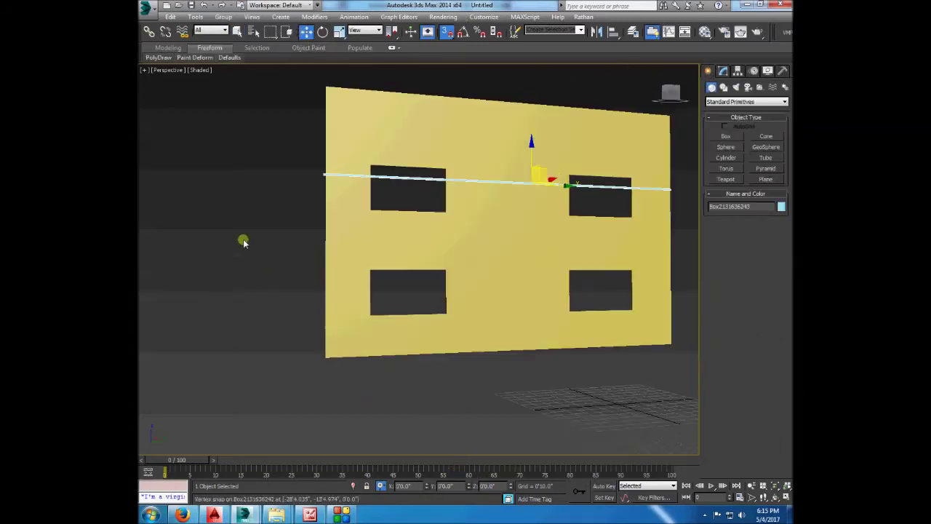
scroll(485, 168, up, 3)
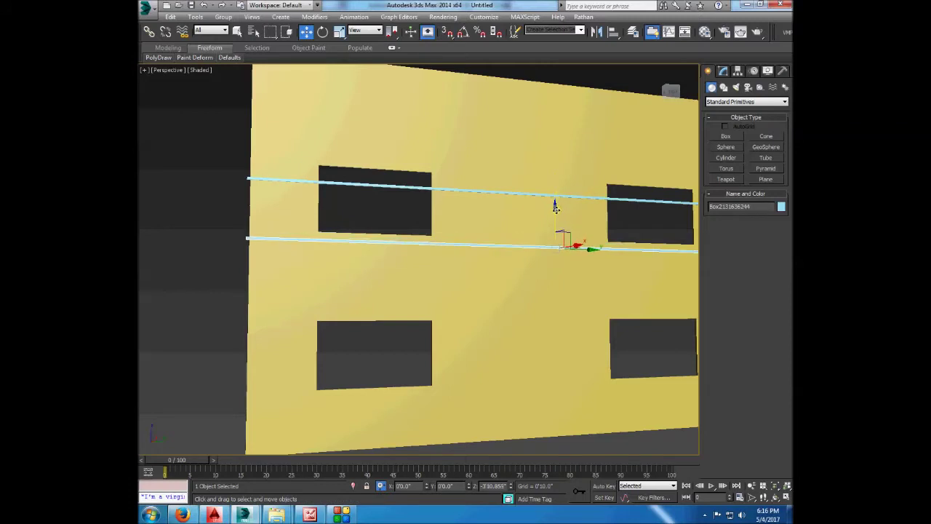
shift+drag(556, 210, 556, 337)
click(467, 299)
middle_drag(555, 318, 528, 289)
shift+drag(529, 340, 528, 343)
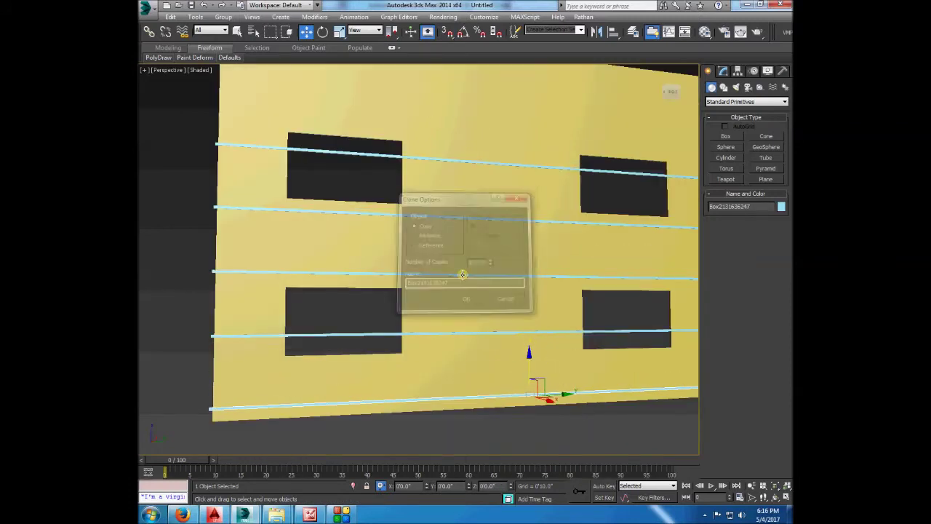
click(470, 299)
alt+middle_drag(470, 299, 326, 243)
- Convert one strip to Editable Poly and begin attaching the other strips to it
right_click(354, 247)
click(502, 356)
right_click(504, 266)
click(488, 187)
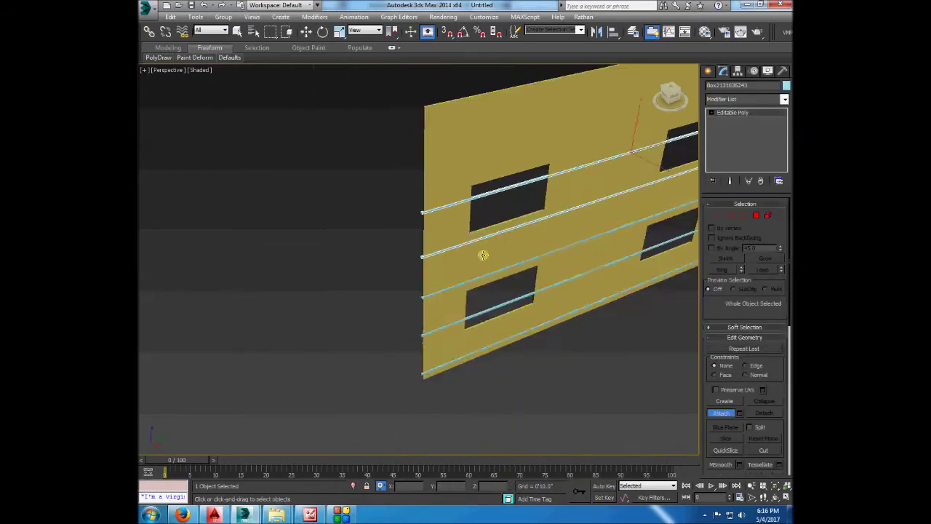
- Boolean-subtract the horizontal strips from the first wall to cut its grooves
alt+middle_drag(483, 254, 476, 221)
alt+middle_drag(517, 308, 289, 178)
click(545, 197)
click(707, 71)
click(746, 101)
click(734, 120)
click(725, 168)
click(744, 248)
click(479, 136)
right_click(293, 218)
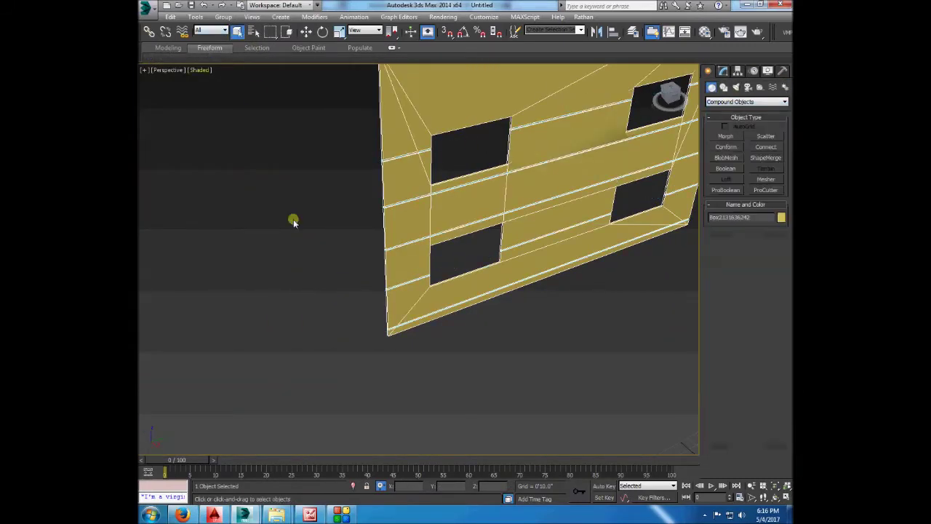
scroll(293, 218, down, 5)
scroll(422, 197, up, 5)
- Apply the white material to the grooved wall from the Material Editor
key(m)
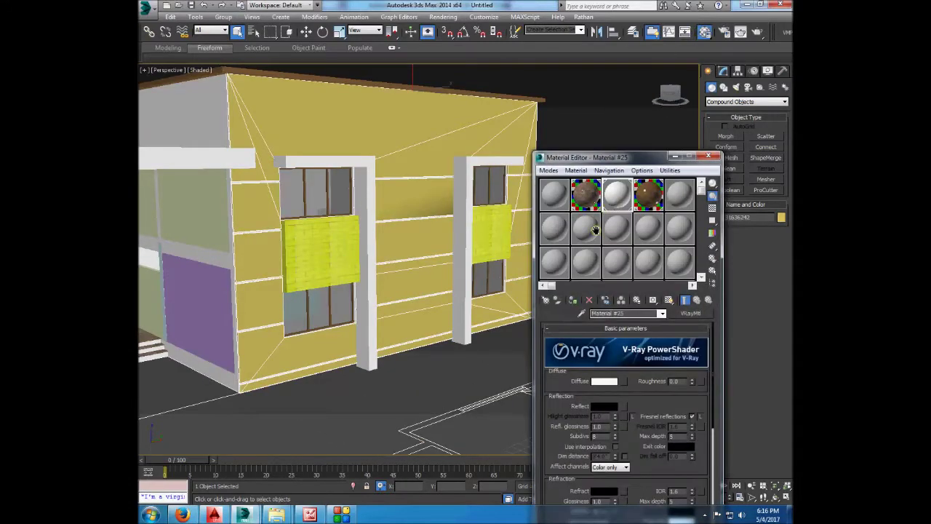
click(582, 307)
scroll(534, 175, down, 5)
scroll(534, 175, up, 5)
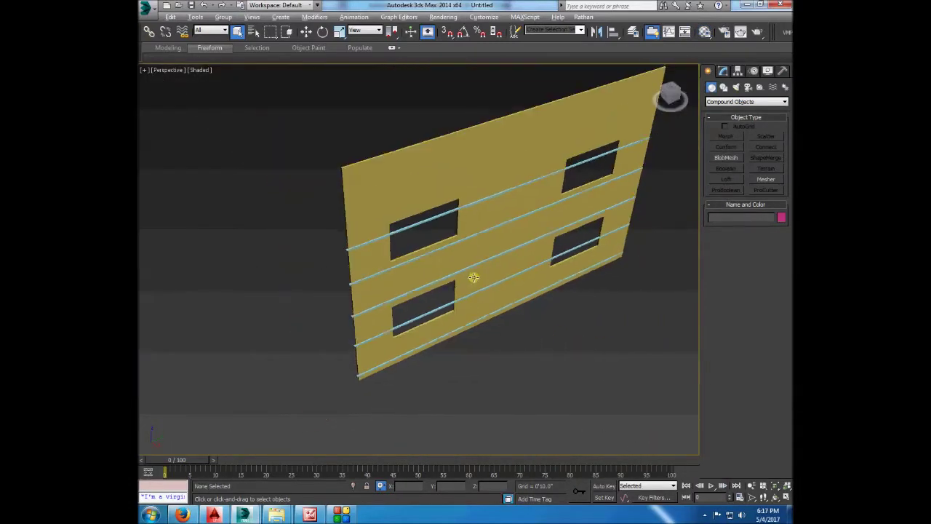
- Boolean-subtract the strips from the second wall, then orbit to face the house front
click(473, 277)
mouse_move(472, 277)
alt+middle_down()
mouse_move(470, 191)
mouse_move(459, 274)
alt+middle_up()
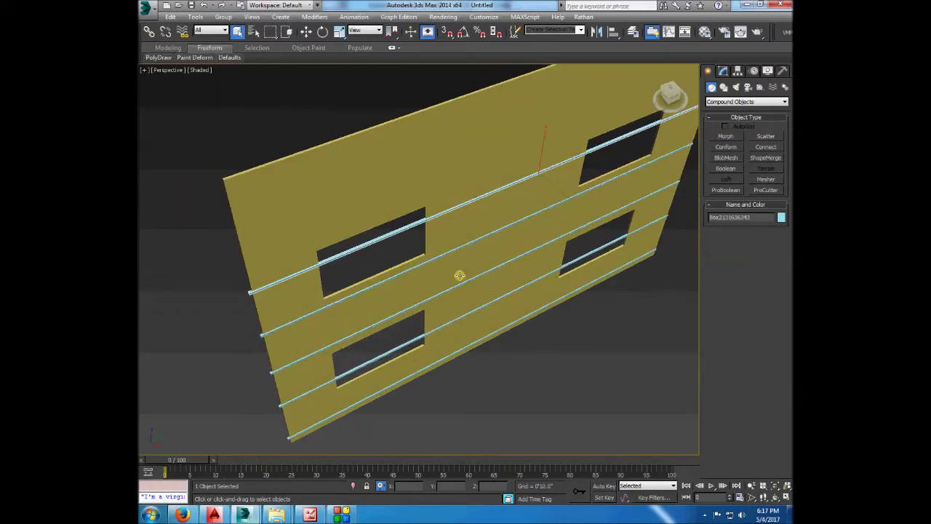
click(371, 200)
click(725, 168)
click(742, 249)
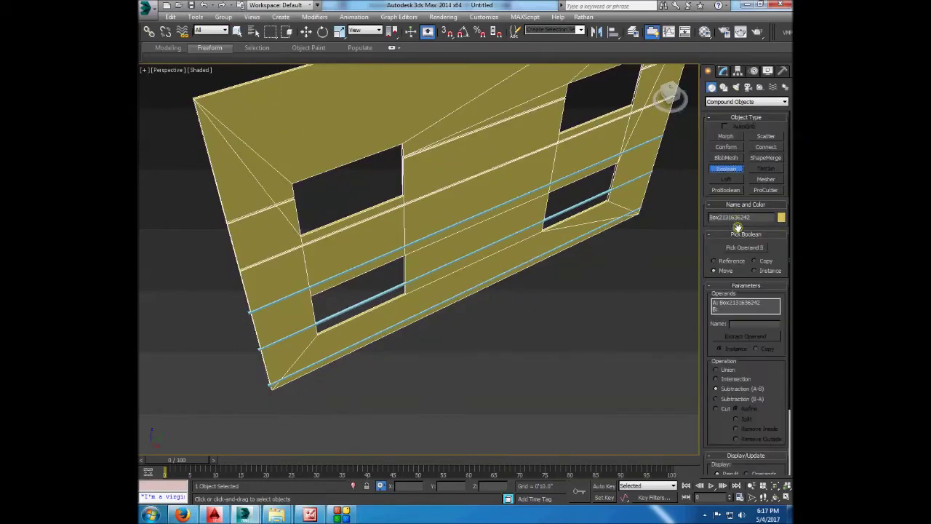
click(238, 31)
scroll(559, 201, up, 2)
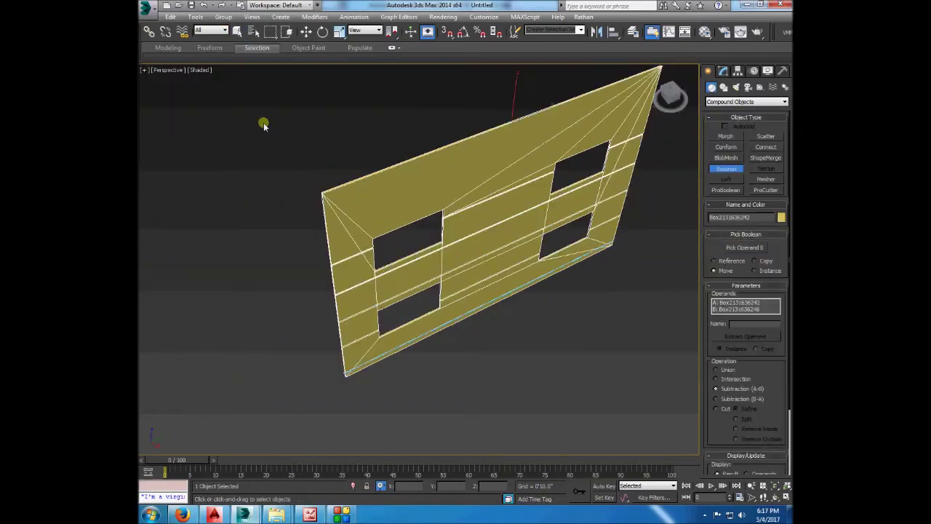
click(345, 324)
click(726, 168)
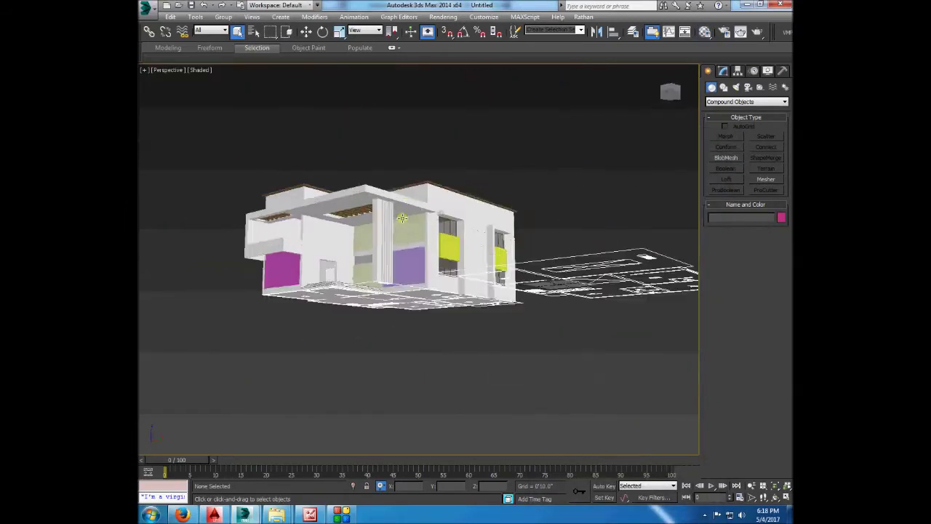
alt+middle_drag(401, 218, 431, 220)
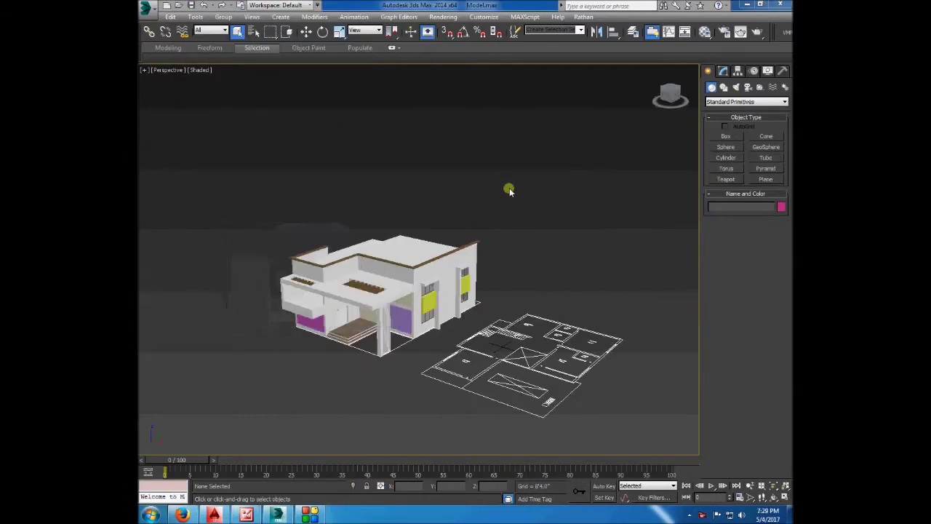
- Switch to a top view, then orbit and zoom to a low front view of the house
click(673, 88)
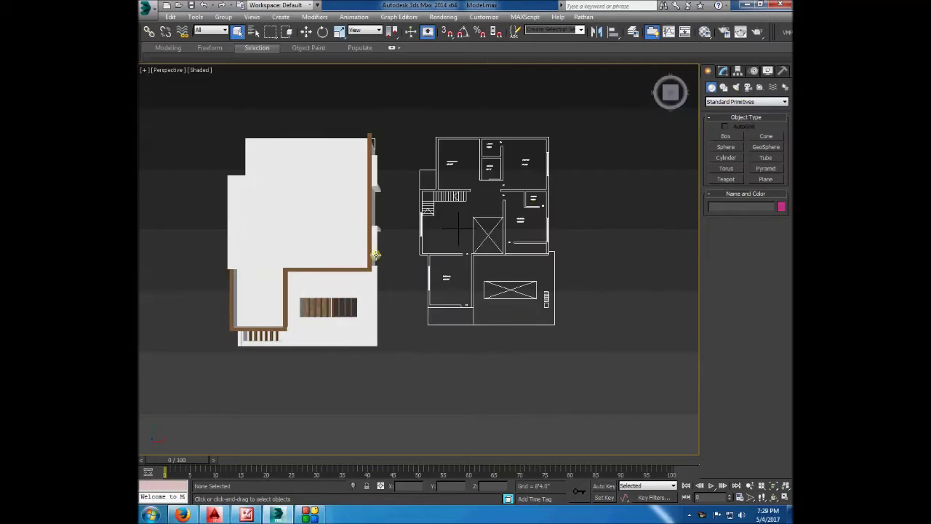
mouse_move(375, 255)
alt+middle_down()
mouse_move(349, 214)
mouse_move(346, 253)
mouse_move(390, 291)
mouse_move(371, 289)
mouse_move(390, 293)
mouse_move(370, 290)
mouse_move(366, 300)
alt+middle_up()
scroll(352, 251, up, 3)
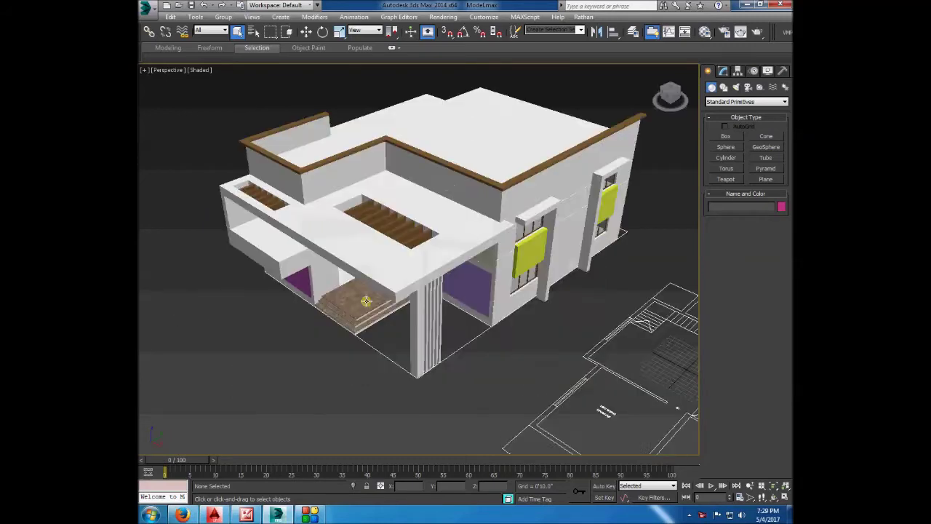
scroll(366, 301, down, 5)
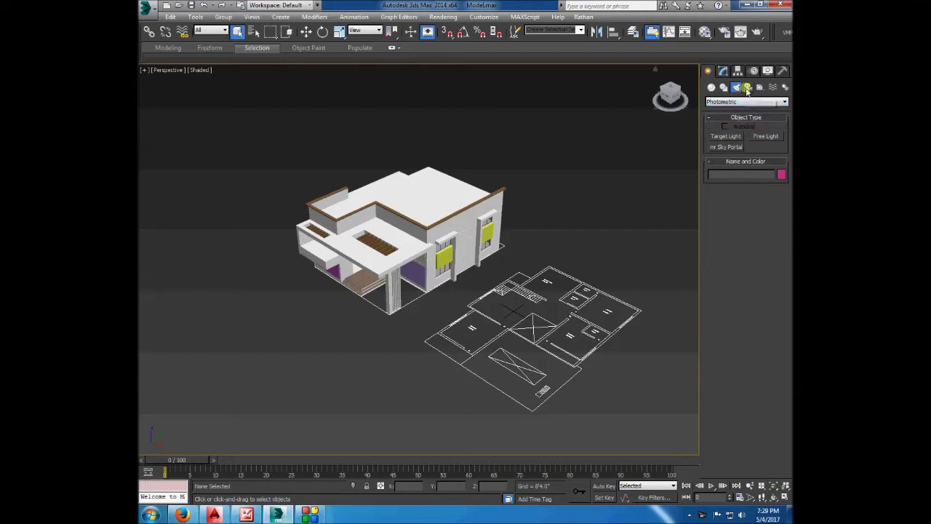
click(728, 138)
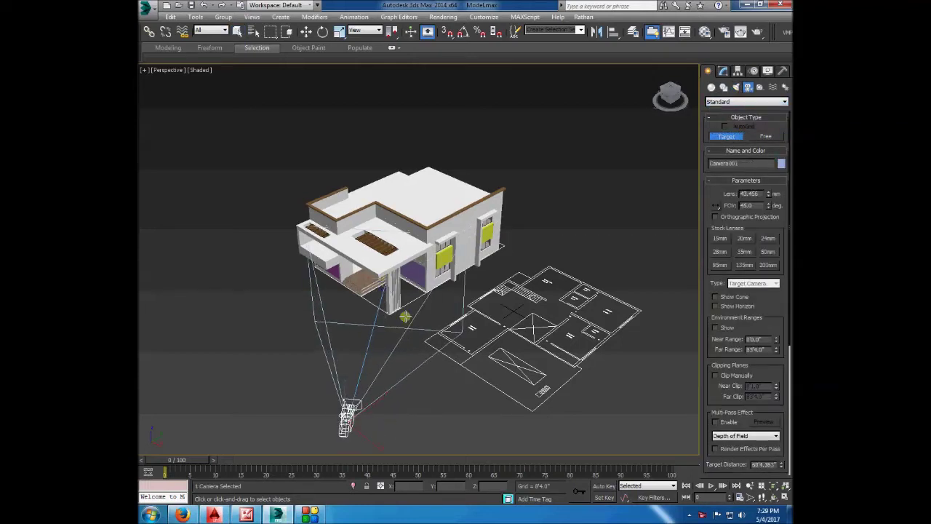
- Look through Camera001 and dolly it back to show more of the house
click(167, 70)
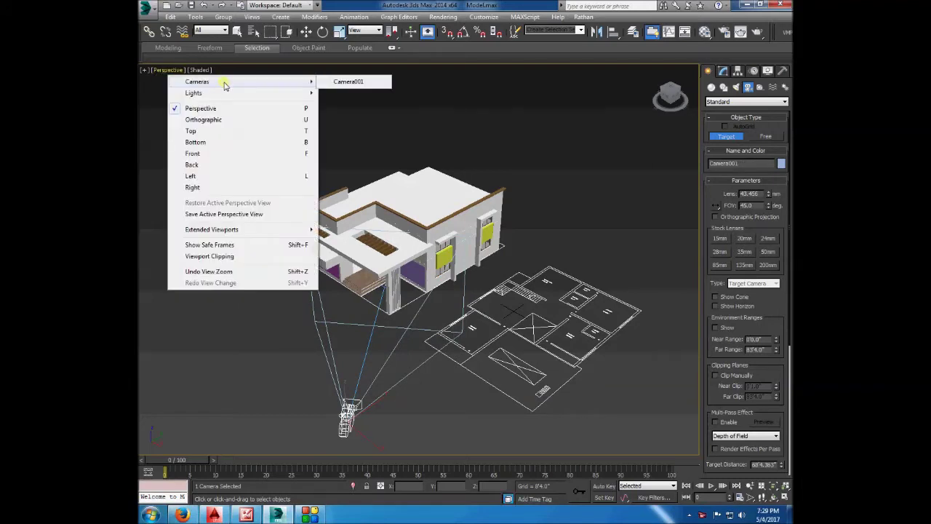
click(346, 82)
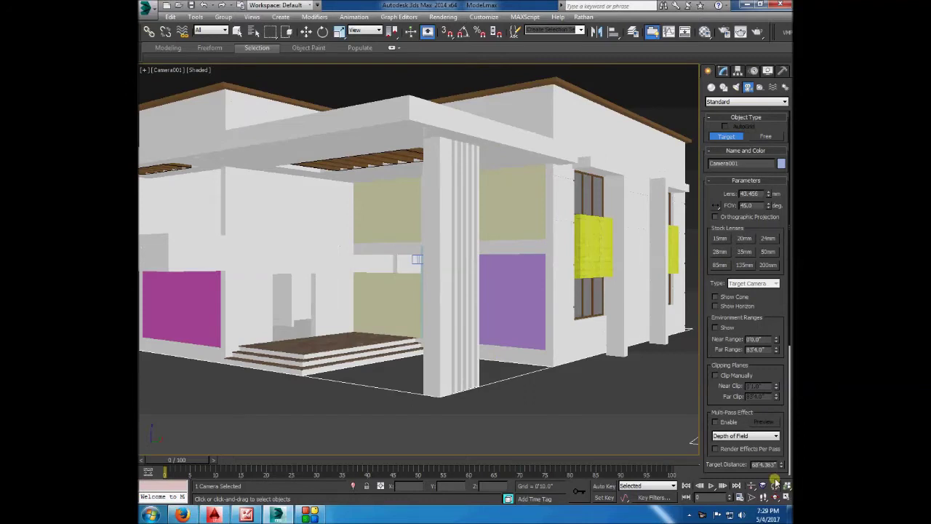
click(750, 489)
drag(515, 320, 498, 329)
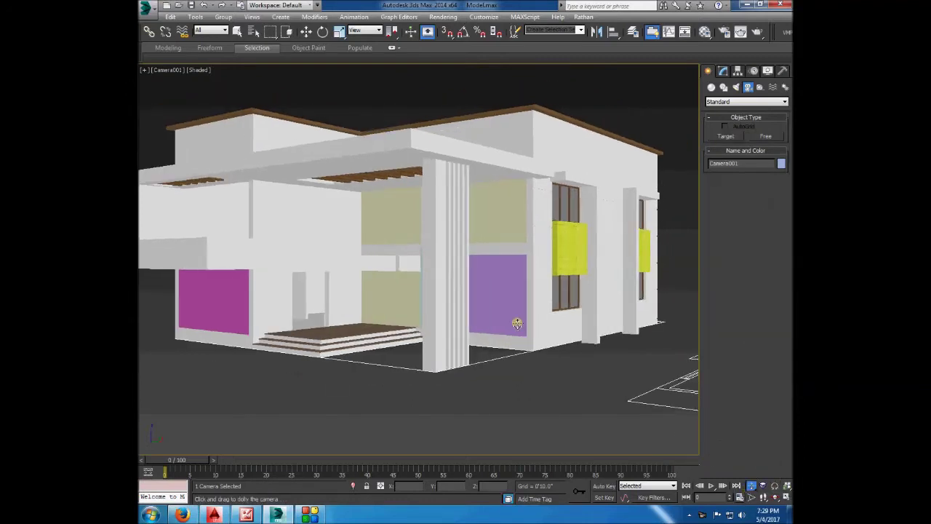
- Add Camera Correction to the camera, raise its amount to straighten verticals, and return to Perspective
right_click(454, 315)
click(439, 299)
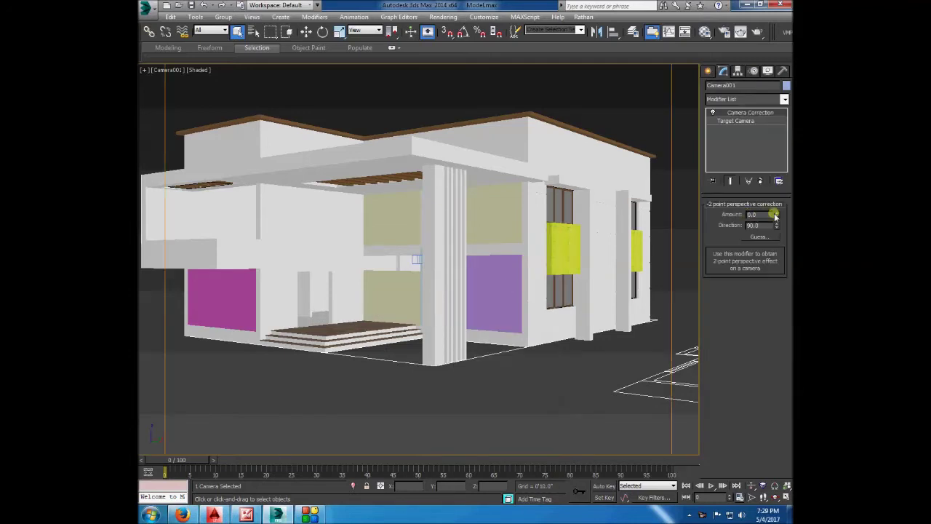
drag(775, 215, 789, 233)
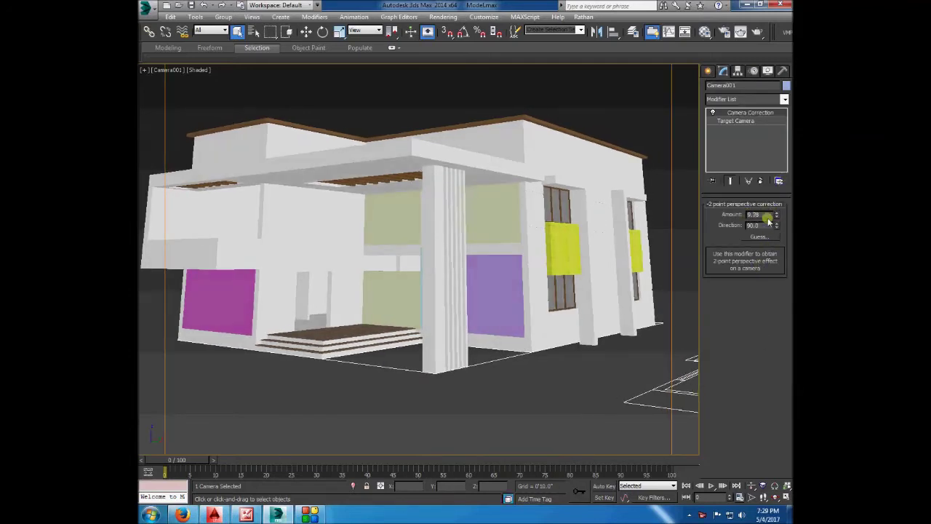
key(Return)
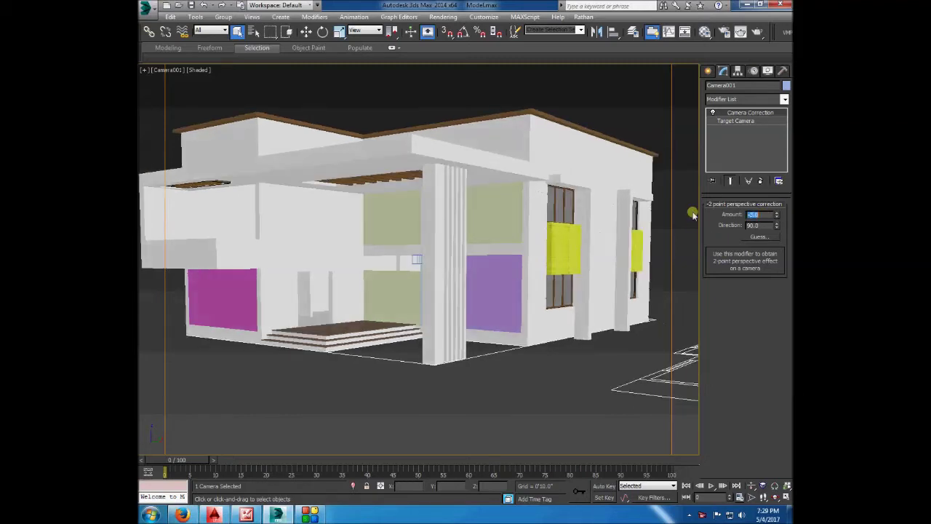
key(Return)
click(484, 422)
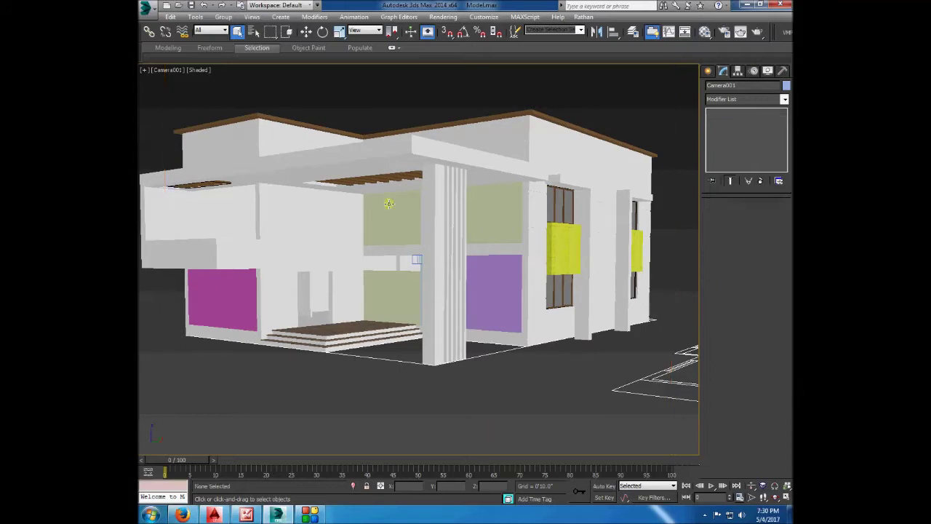
click(174, 70)
click(222, 109)
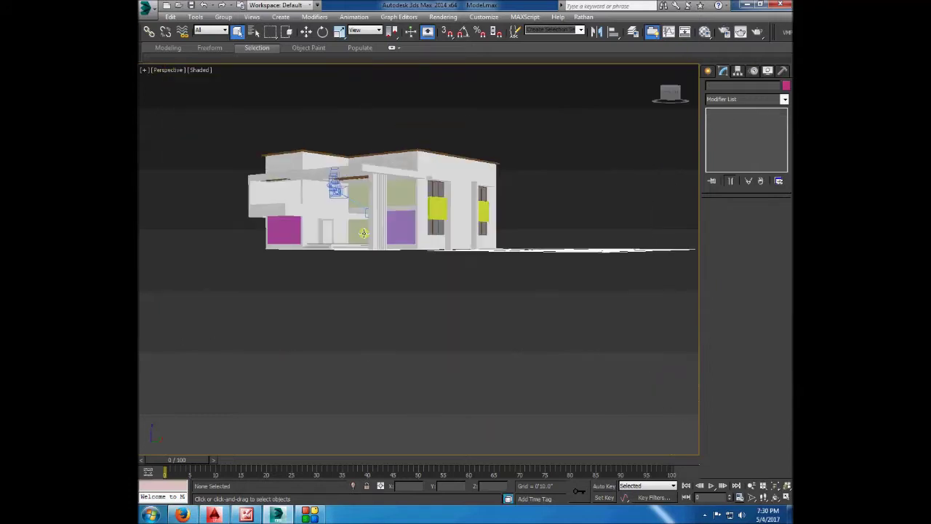
- Select Camera001, look through it, and pan the camera view down and right
click(334, 187)
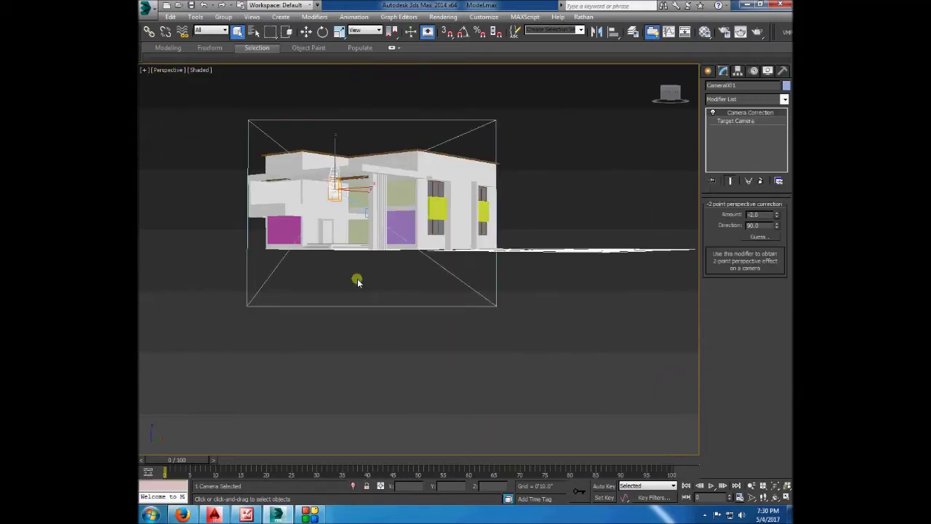
alt+middle_drag(353, 287, 309, 312)
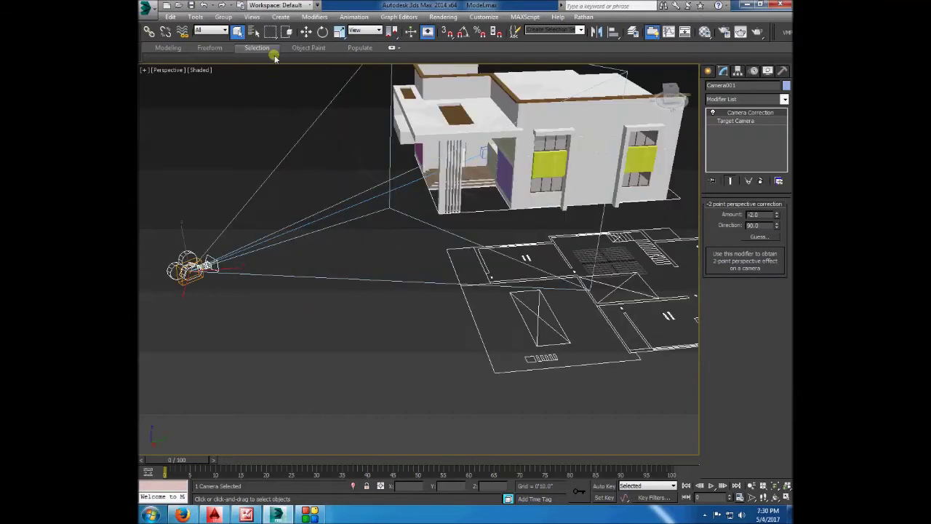
alt+middle_drag(203, 124, 176, 139)
click(173, 70)
mouse_move(202, 82)
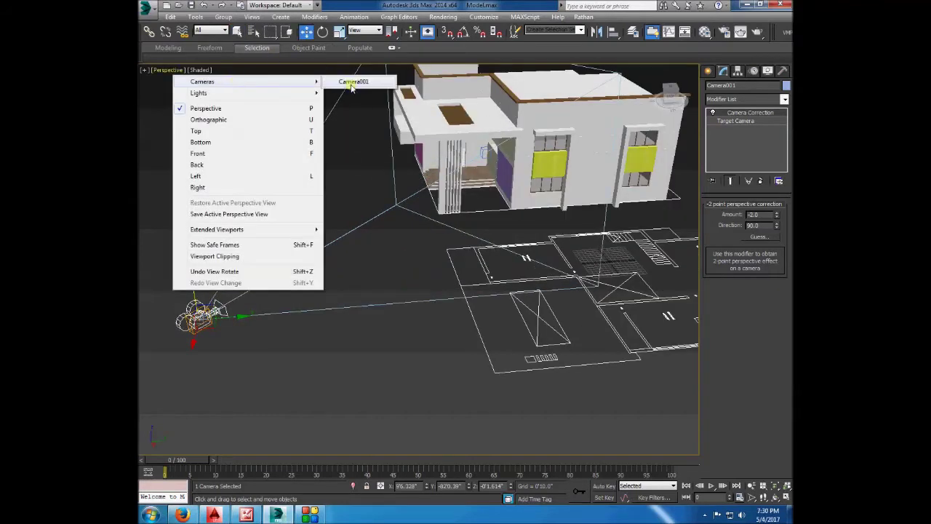
click(350, 81)
middle_drag(435, 210, 445, 236)
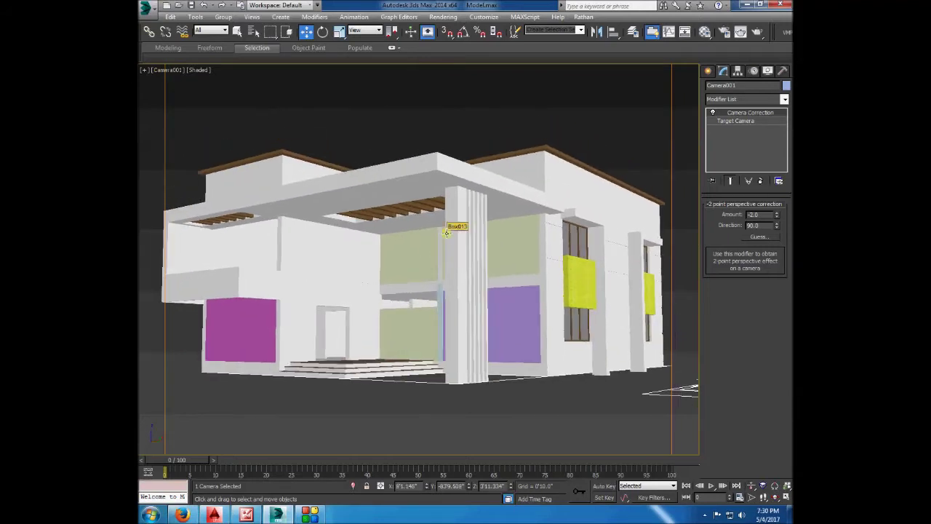
- Return to Perspective, deselect the camera, and orbit to look down over the house
click(168, 70)
click(295, 110)
scroll(349, 231, down, 5)
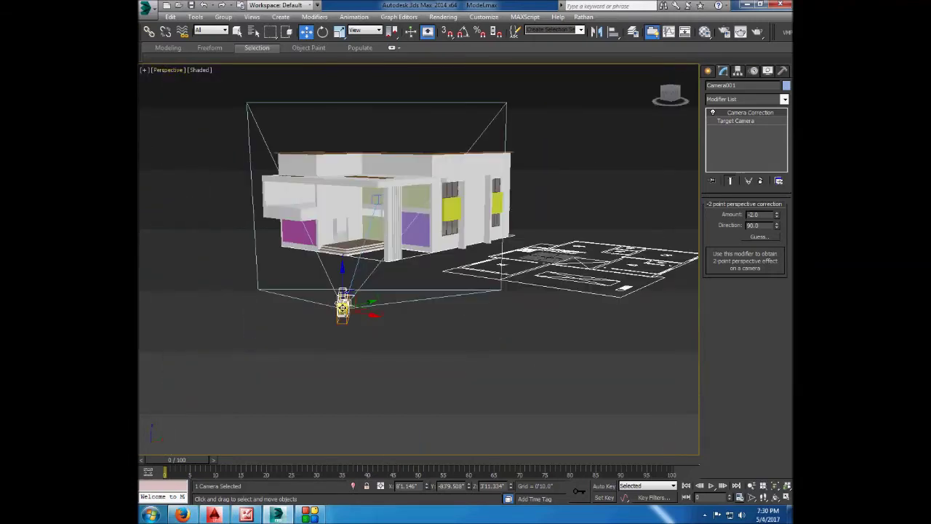
alt+middle_drag(349, 231, 560, 152)
click(523, 357)
mouse_move(524, 357)
alt+middle_down()
mouse_move(464, 234)
mouse_move(285, 306)
alt+middle_up()
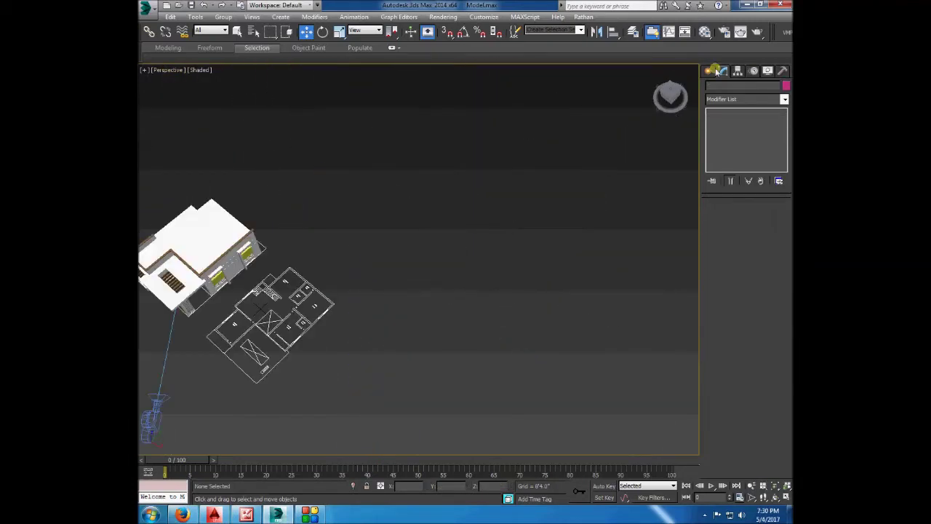
- Browse the light and geometry category lists in the Create panel
click(707, 72)
click(735, 86)
click(727, 102)
click(723, 116)
click(718, 102)
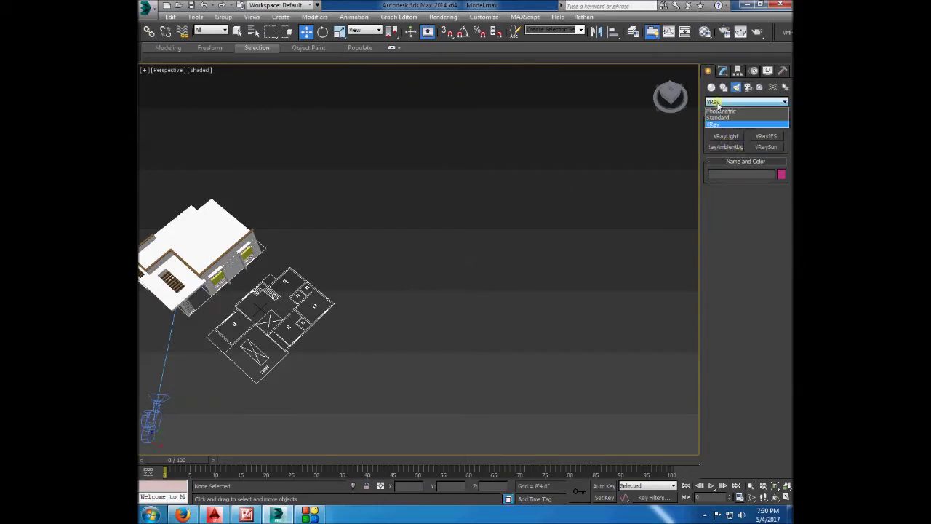
click(711, 87)
click(716, 102)
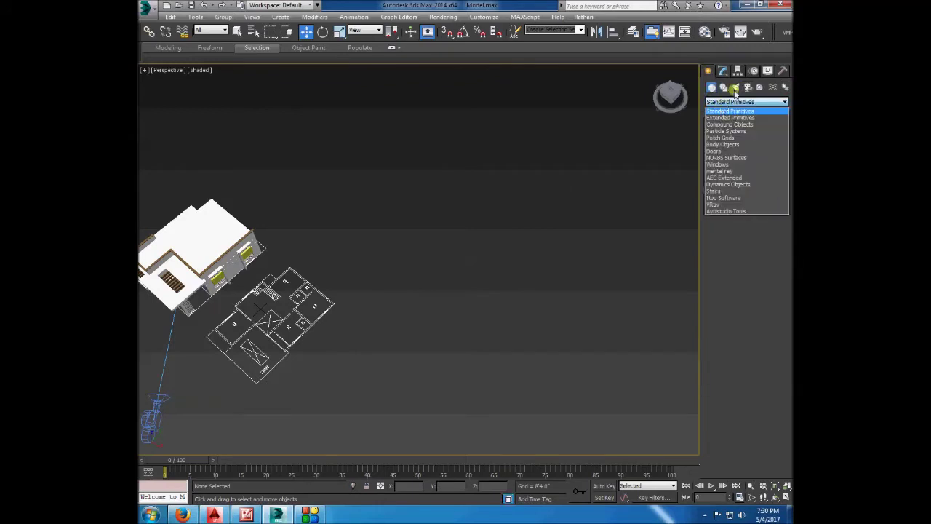
click(736, 91)
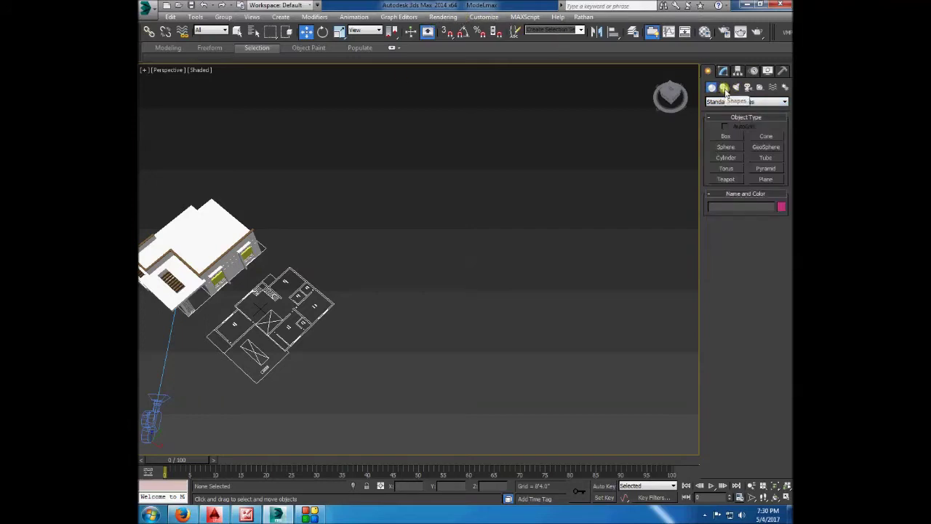
click(736, 88)
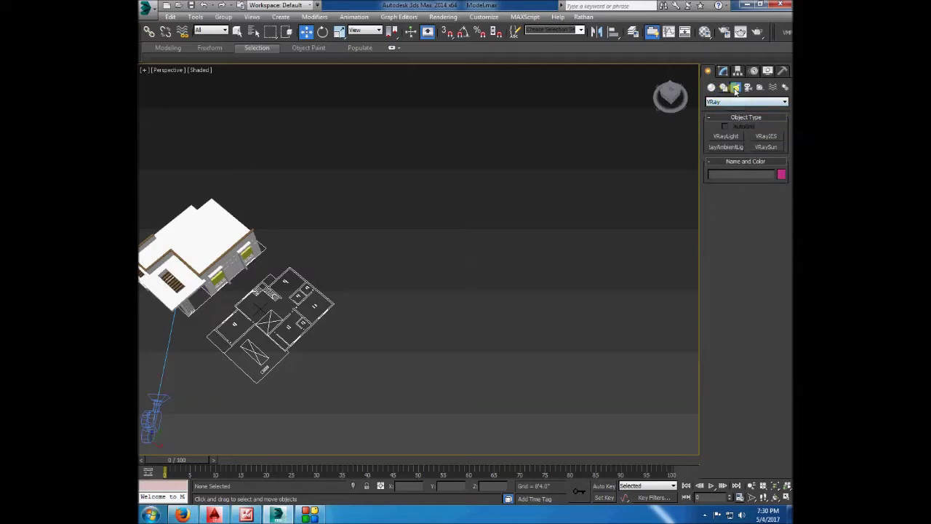
- Choose Standard lights and drag a Target Spot aimed toward the house
click(722, 103)
click(718, 117)
click(727, 136)
scroll(586, 178, down, 4)
scroll(357, 223, up, 2)
drag(238, 245, 377, 213)
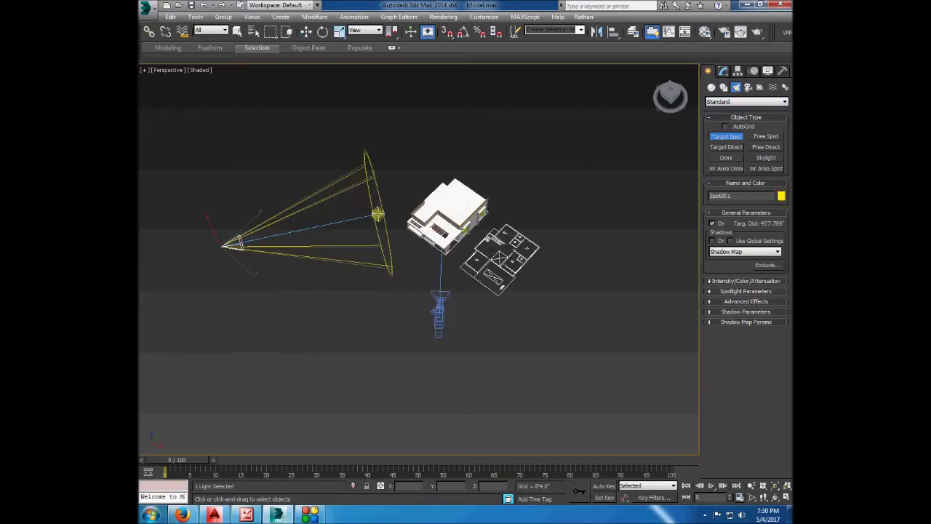
- Replace the spotlight with a Target Direct light aimed at the house, raised up and left
right_click(377, 213)
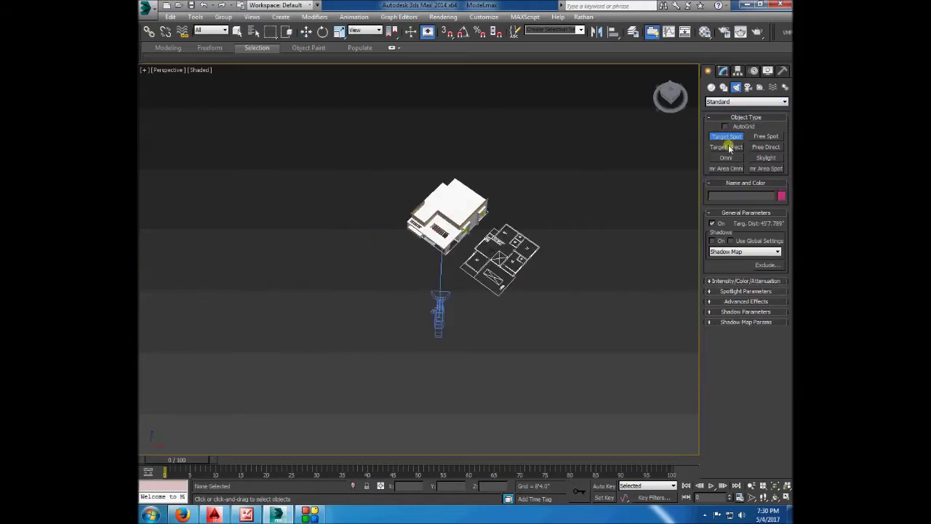
click(726, 147)
drag(227, 265, 389, 224)
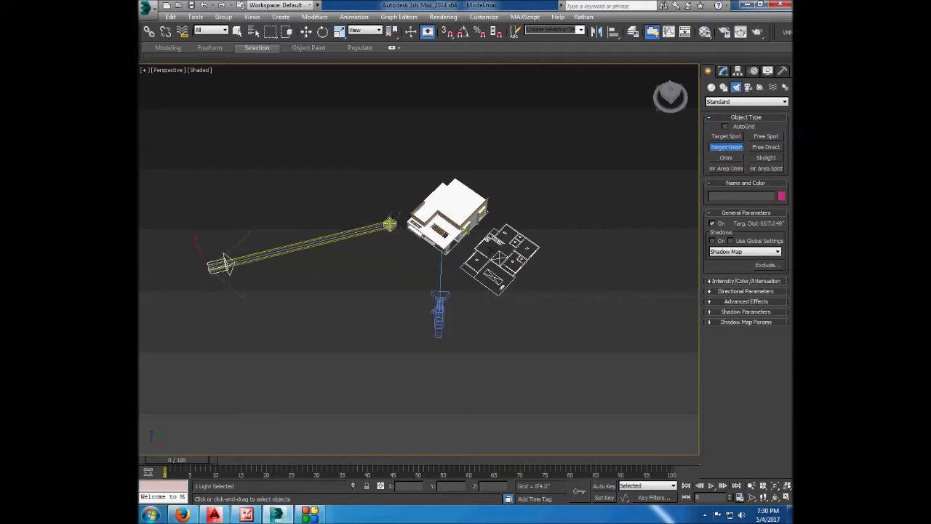
click(304, 32)
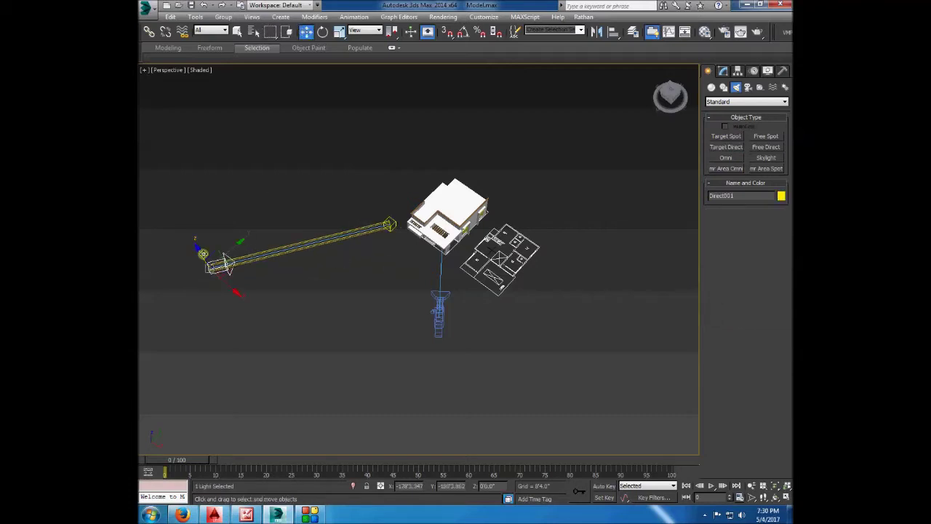
drag(203, 254, 139, 135)
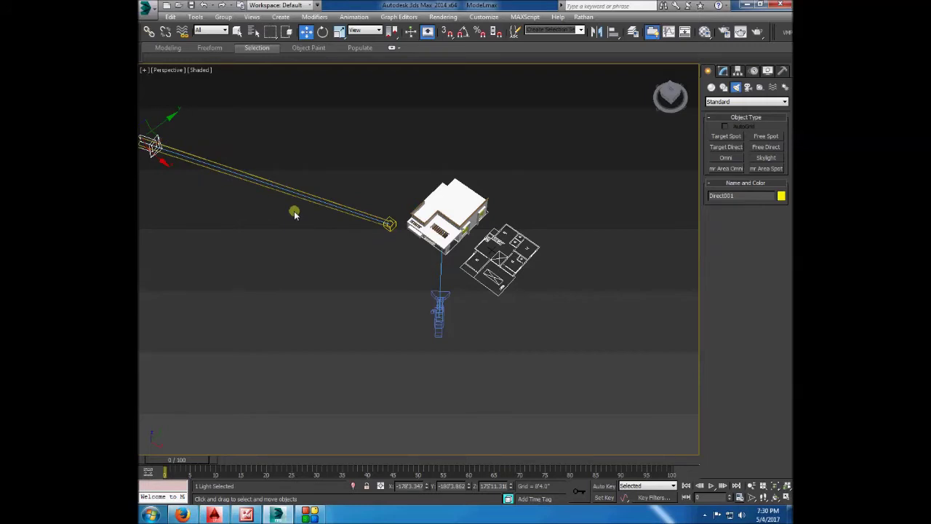
scroll(369, 320, down, 3)
mouse_move(369, 320)
alt+middle_down()
mouse_move(390, 276)
mouse_move(383, 267)
mouse_move(392, 277)
alt+middle_up()
scroll(393, 277, up, 3)
- Widen the directional light's hotspot beam to 171'6"
click(721, 72)
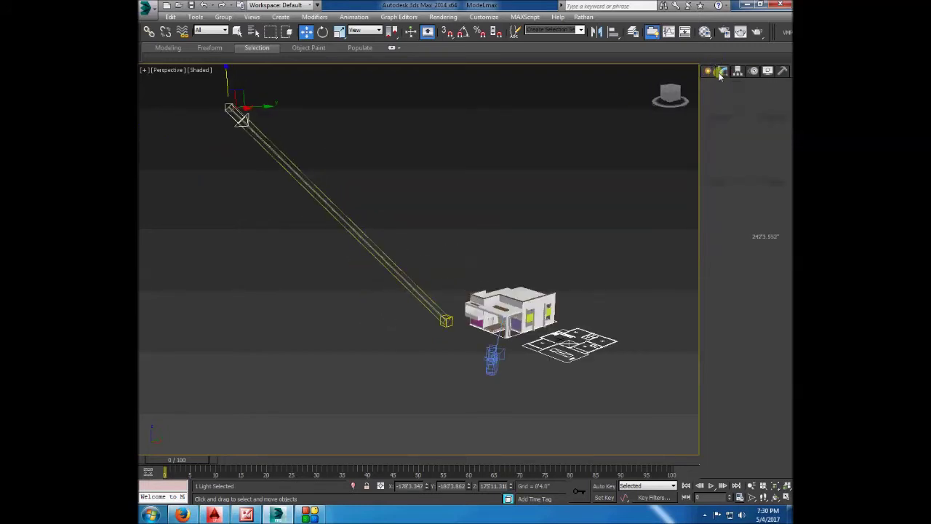
click(733, 300)
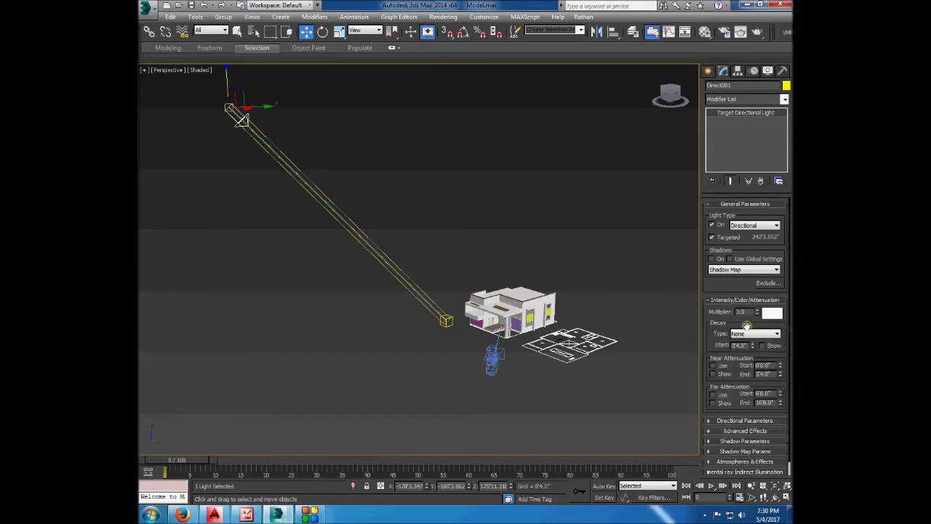
click(741, 420)
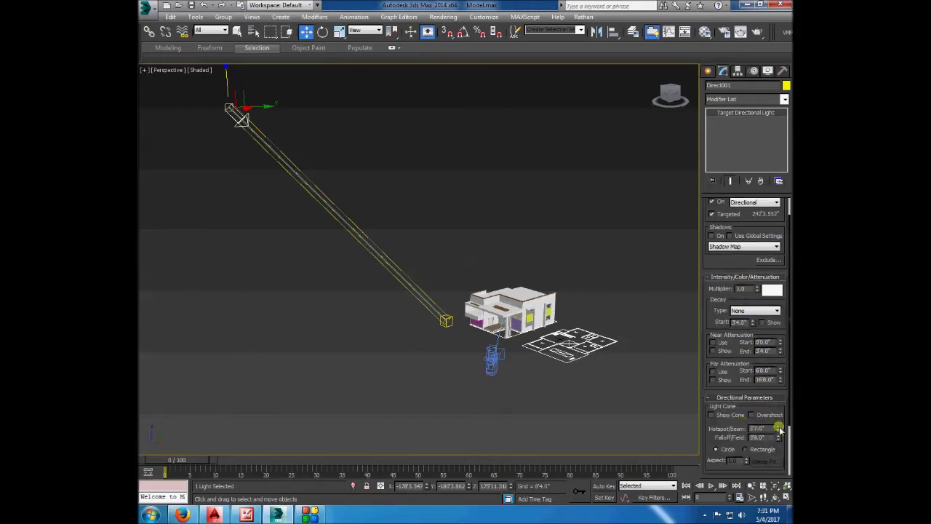
drag(777, 430, 777, 393)
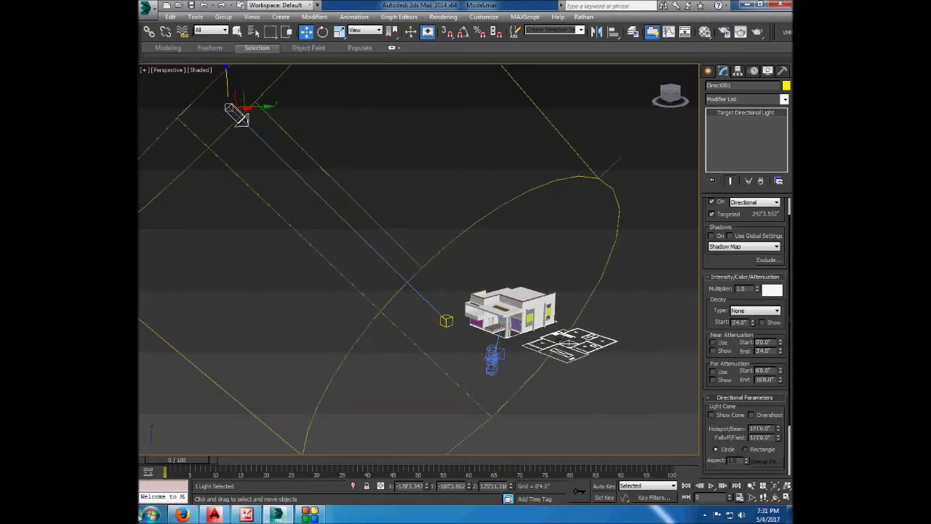
- Turn the light's shadows on using VRayShadow, then deselect it
scroll(743, 227, up, 2)
click(733, 270)
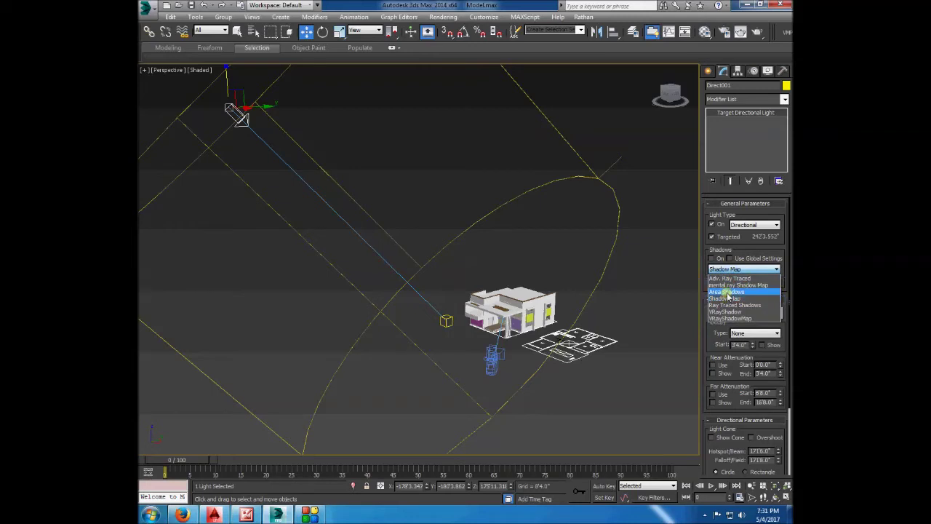
click(726, 312)
click(712, 258)
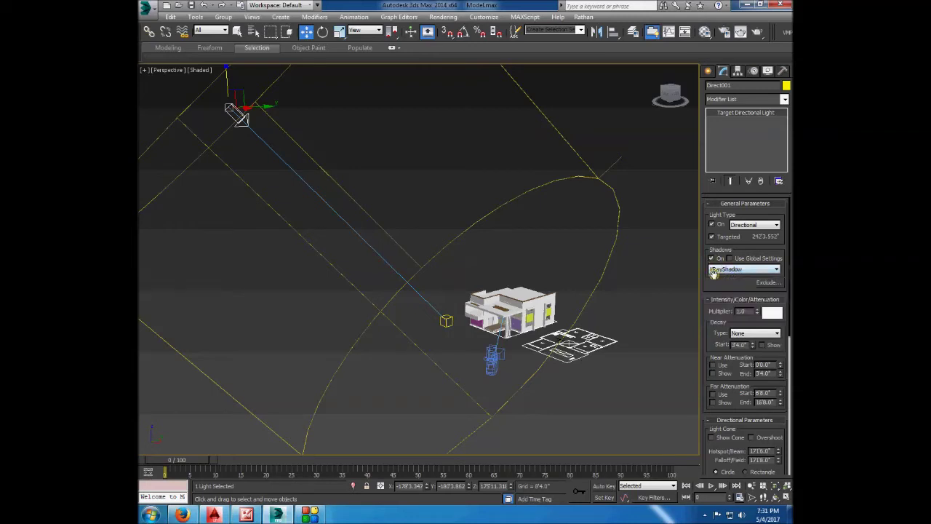
click(619, 287)
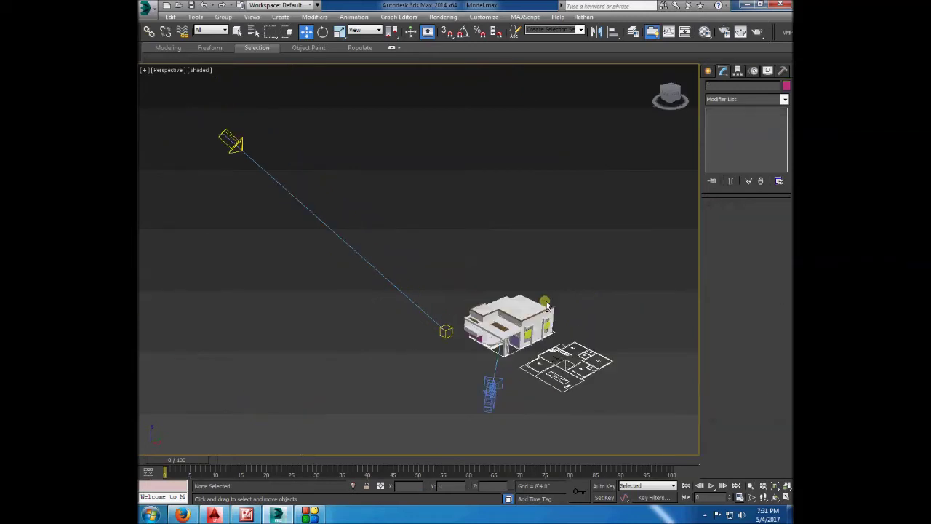
scroll(533, 298, up, 5)
scroll(532, 298, down, 4)
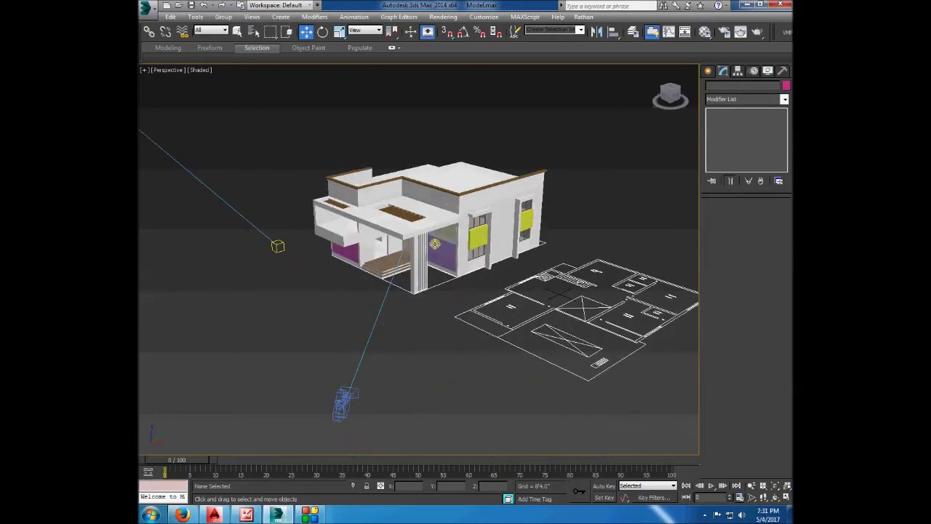
- In Render Setup, enable GI and set the irradiance map preset to Very low
click(748, 35)
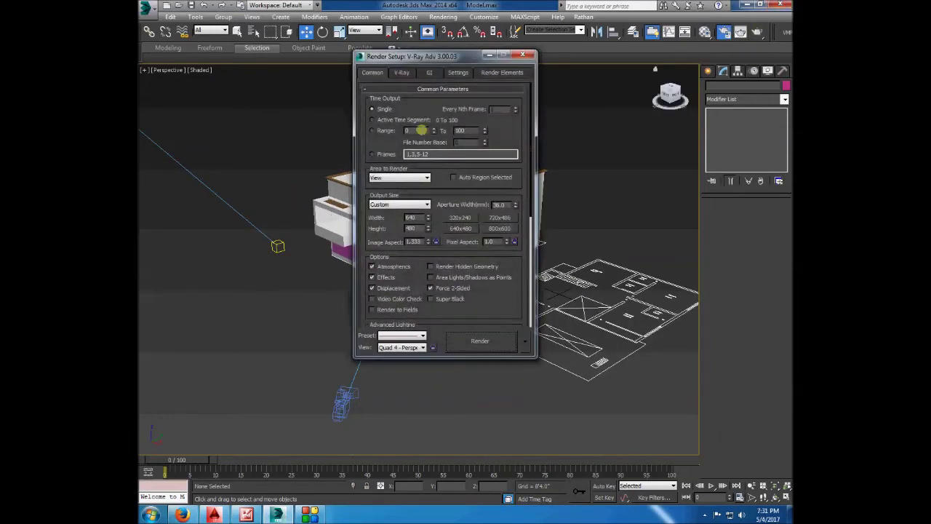
click(427, 73)
click(368, 99)
click(426, 141)
click(428, 151)
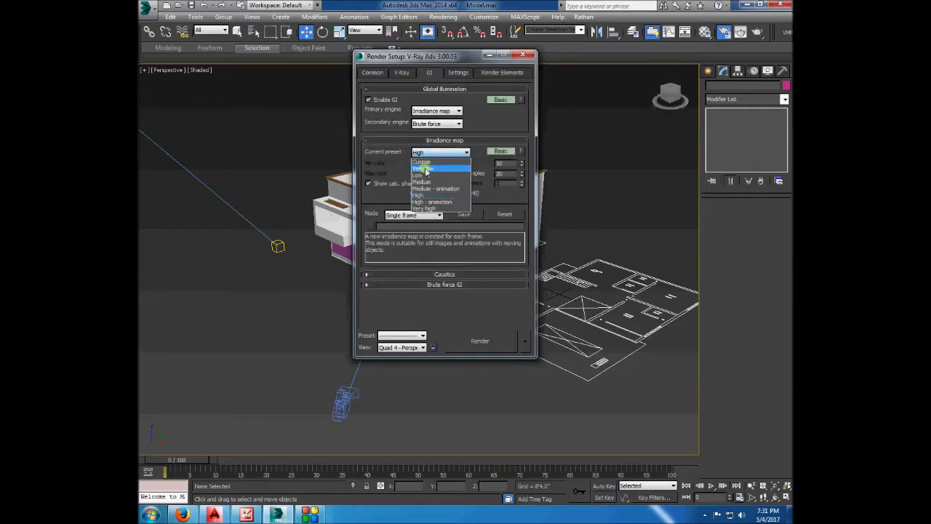
click(426, 164)
click(496, 152)
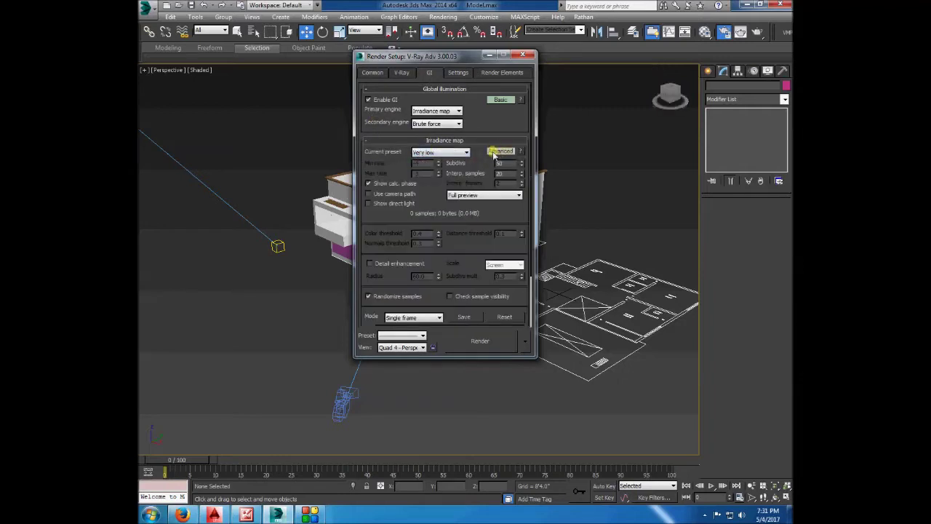
- Expand the Global DMC and Color mapping rollouts on the V-Ray tab
click(404, 73)
click(438, 249)
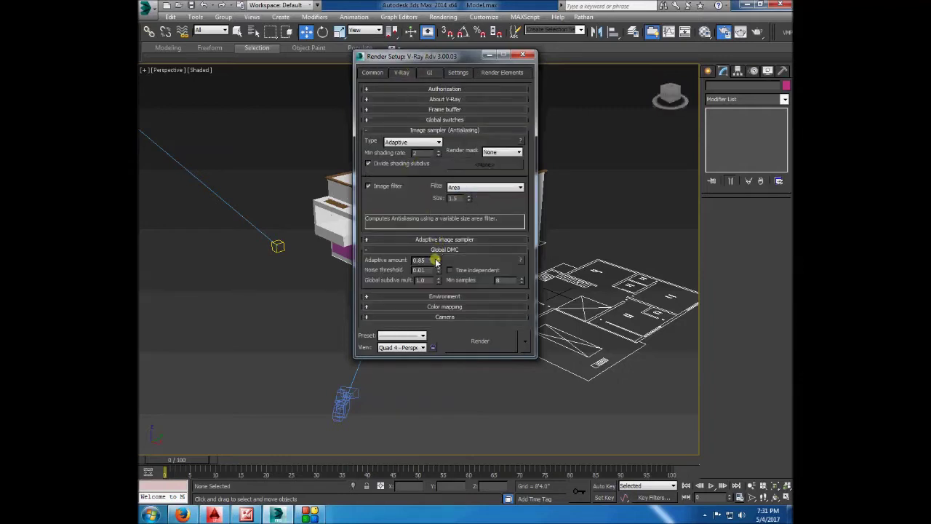
click(443, 306)
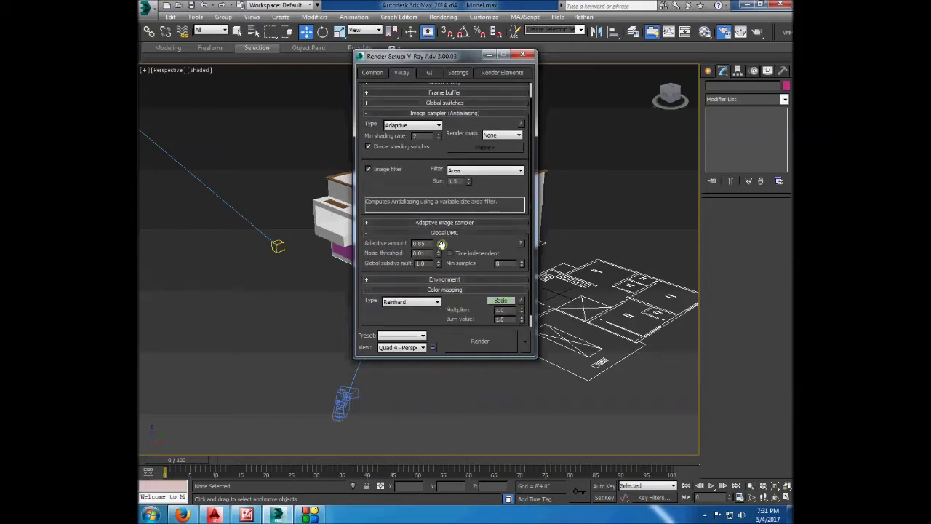
click(448, 233)
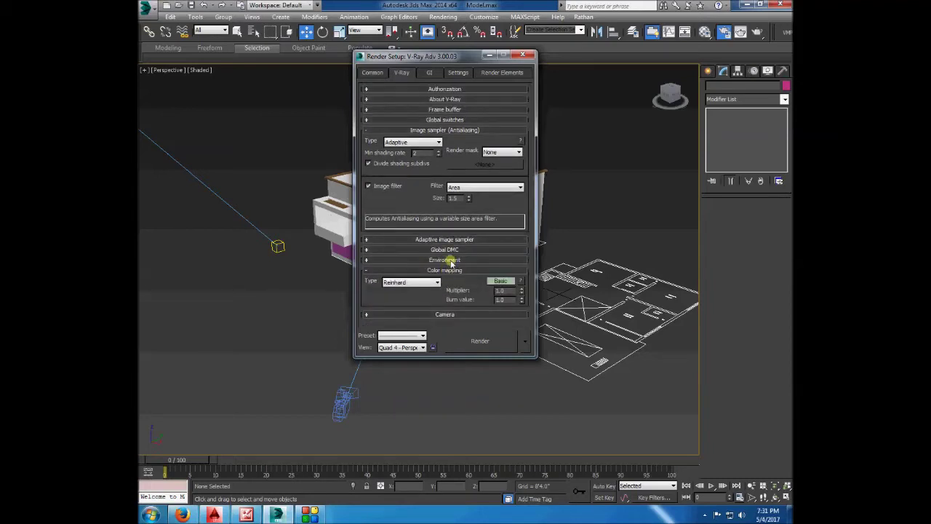
click(445, 249)
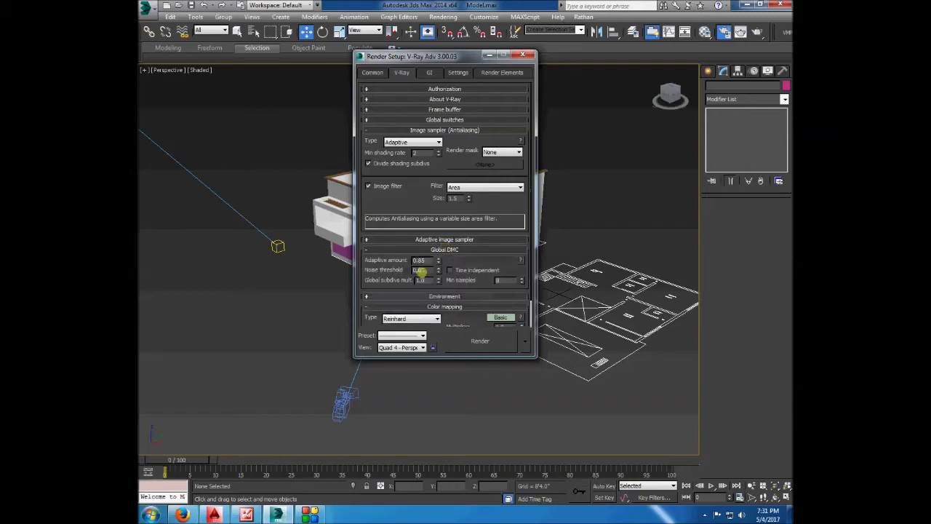
click(313, 375)
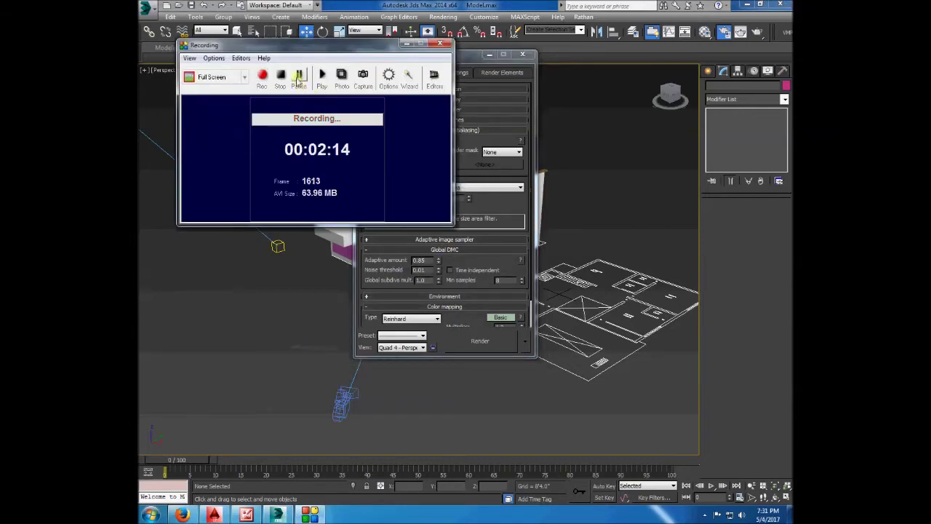
click(407, 45)
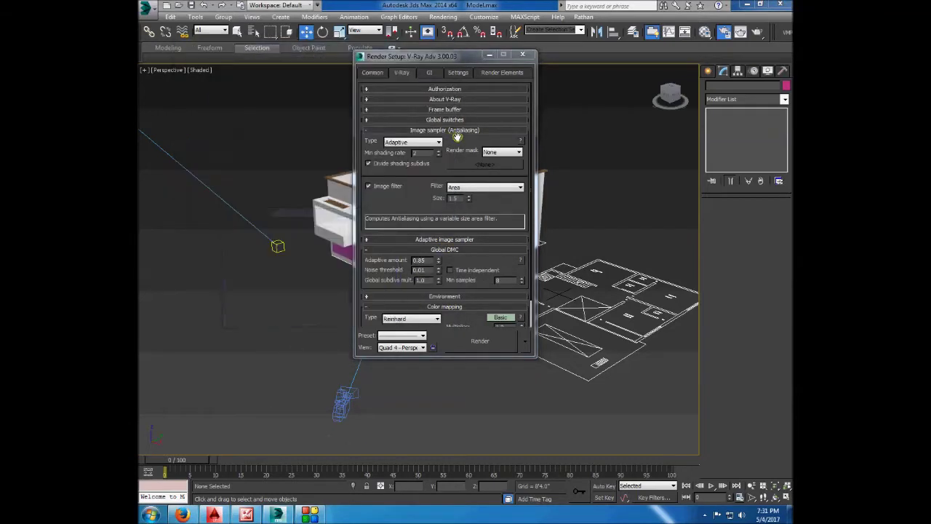
- Keep Global switches default lights Off with GI, then return to the GI tab
click(446, 120)
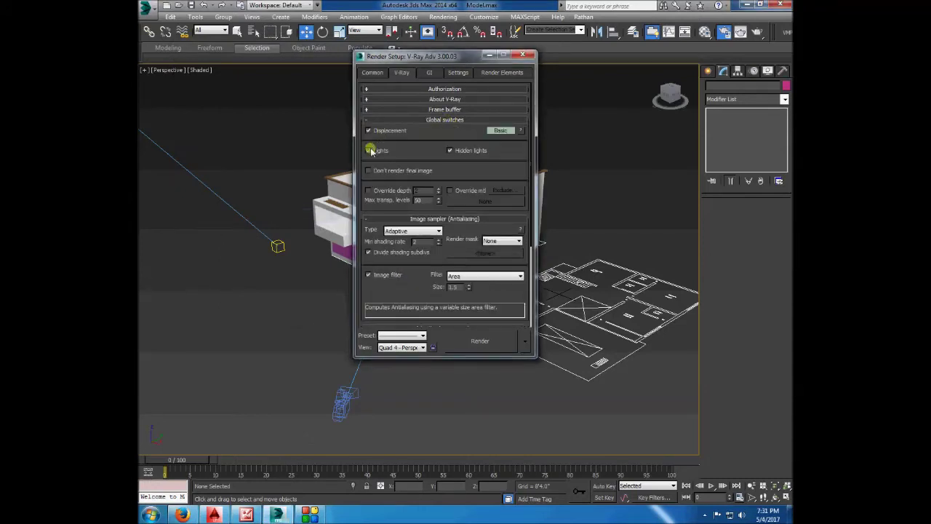
click(501, 130)
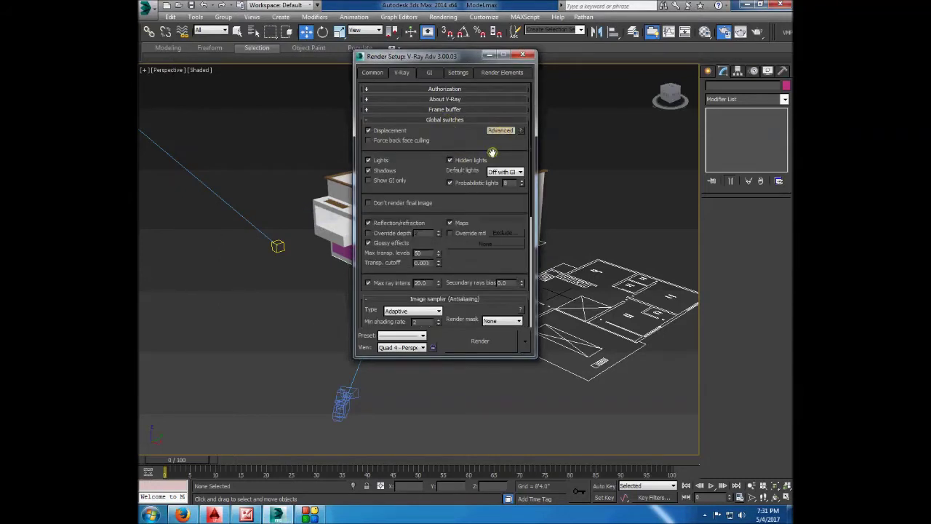
click(505, 172)
click(501, 194)
scroll(473, 269, down, 5)
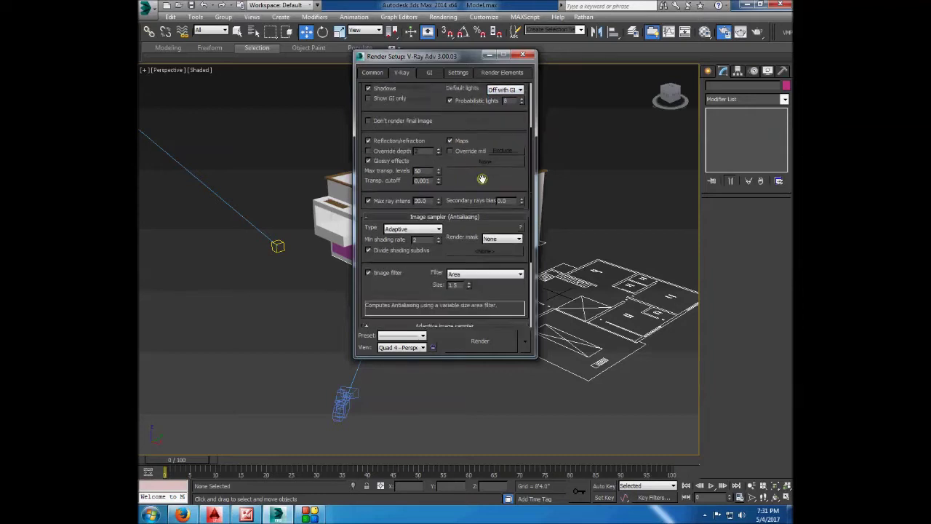
scroll(446, 252, down, 3)
scroll(466, 239, down, 1)
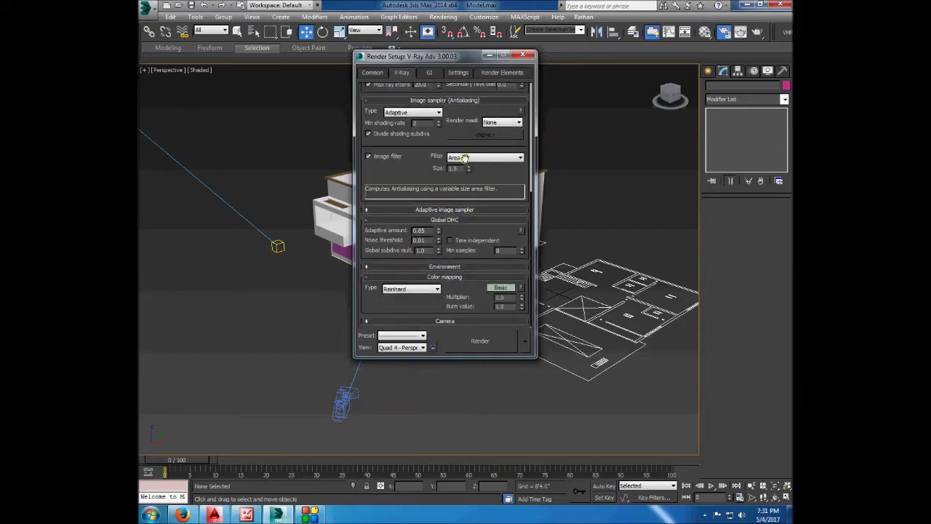
scroll(499, 291, up, 2)
scroll(499, 294, up, 3)
scroll(499, 294, up, 2)
click(429, 72)
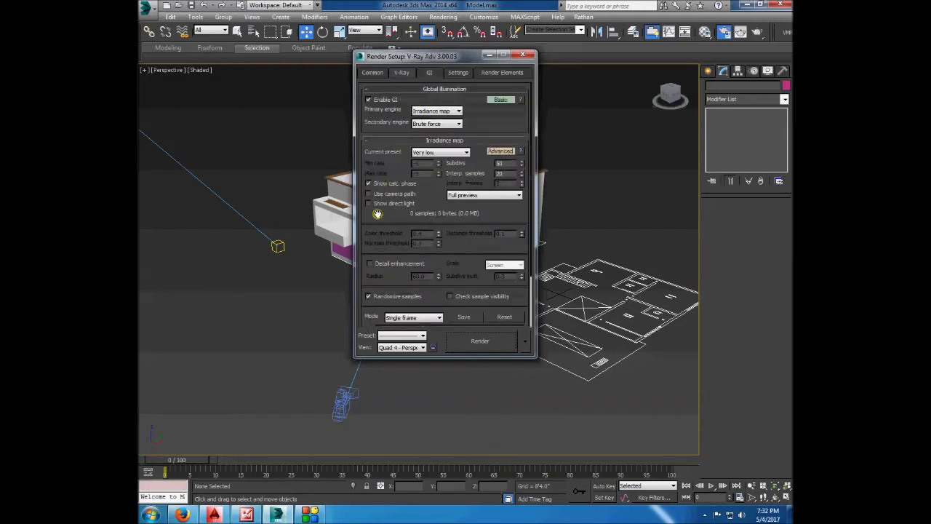
- Set Brute force as primary and Light cache as secondary GI engine, with ambient occlusion on
click(437, 111)
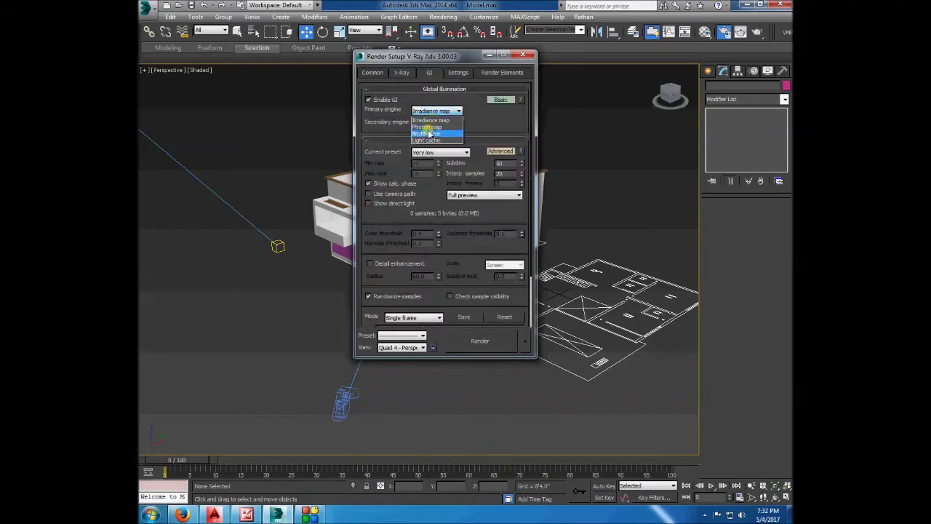
click(429, 134)
click(436, 123)
click(429, 153)
click(500, 99)
click(449, 164)
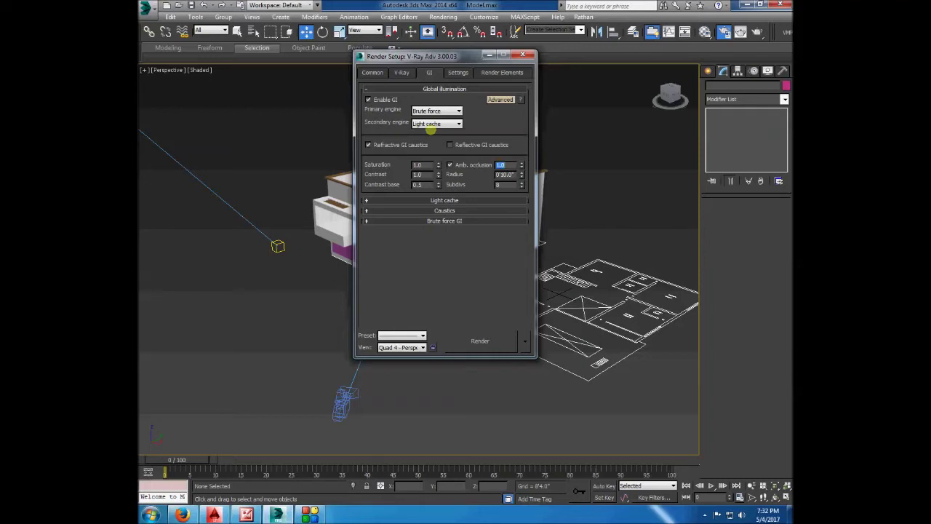
- Review the Light cache, Caustics and Brute force GI rollouts, then return to the V-Ray tab
click(456, 200)
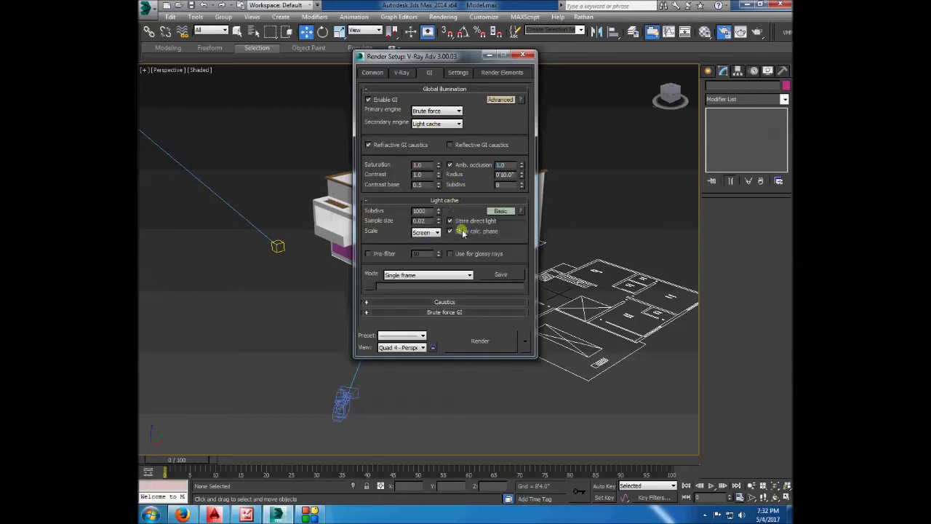
drag(513, 231, 503, 122)
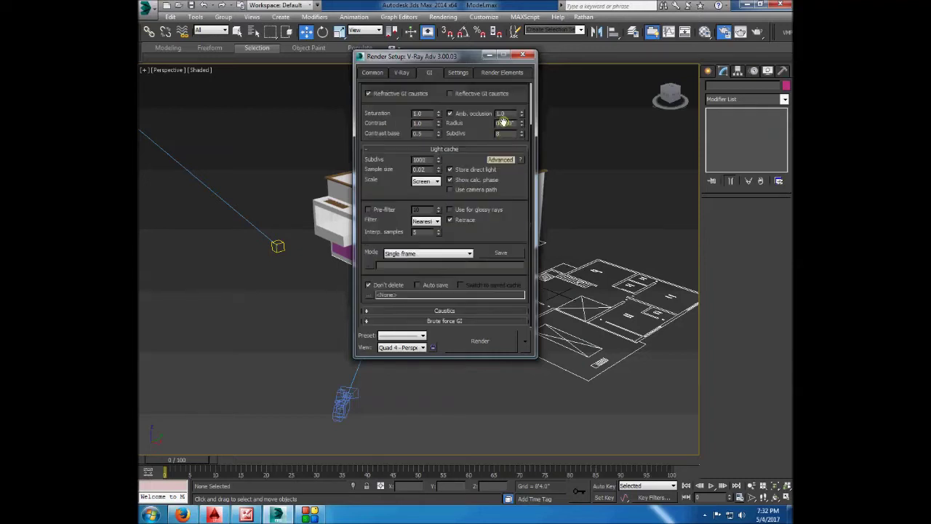
click(434, 312)
click(444, 244)
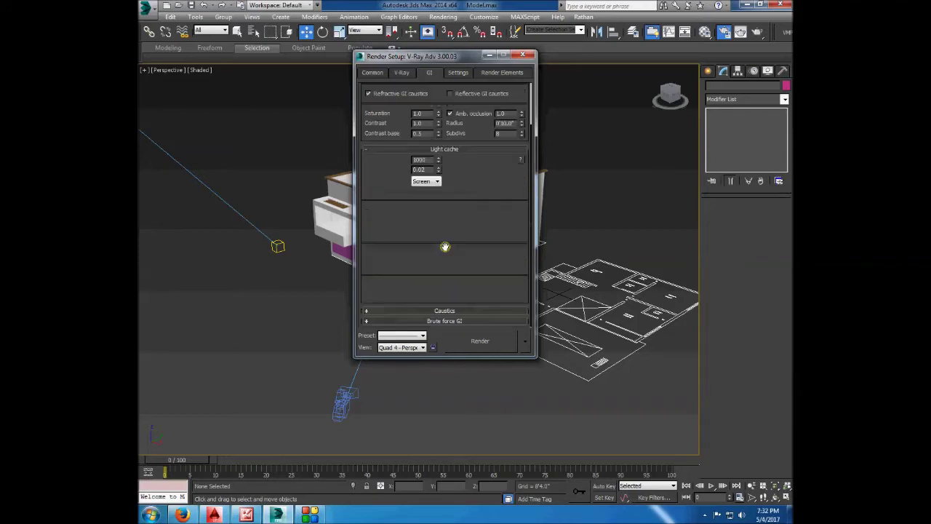
click(458, 322)
scroll(472, 218, up, 5)
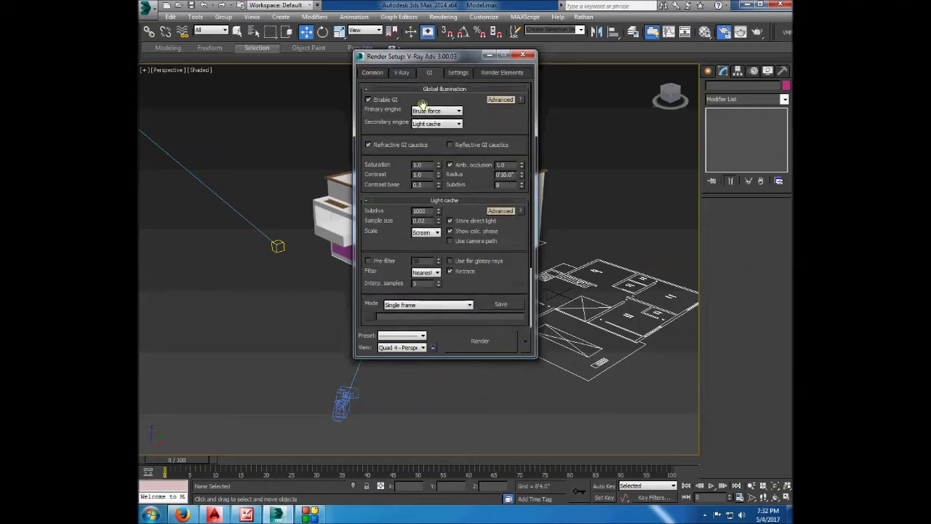
click(405, 73)
- Collapse the Global switches, Image sampler and Global DMC rollouts on the V-Ray tab
scroll(411, 160, up, 1)
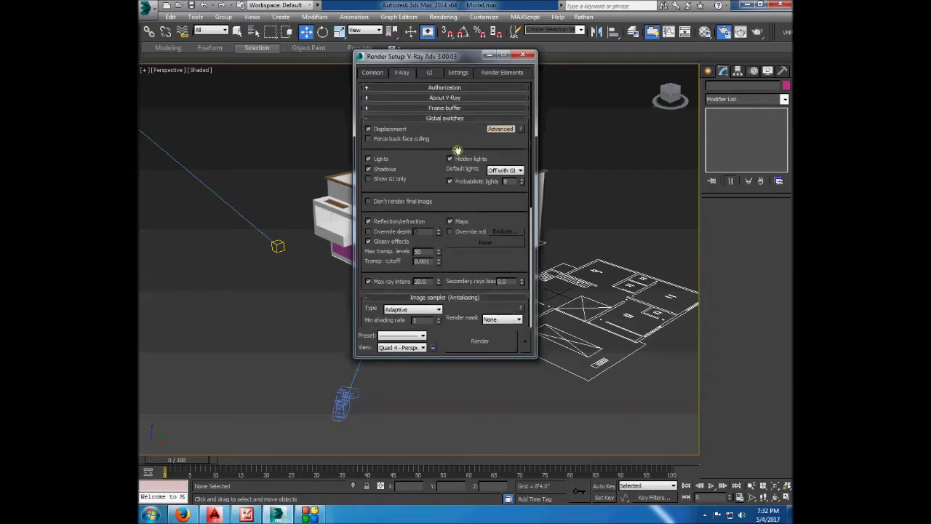
click(451, 119)
drag(457, 145, 468, 76)
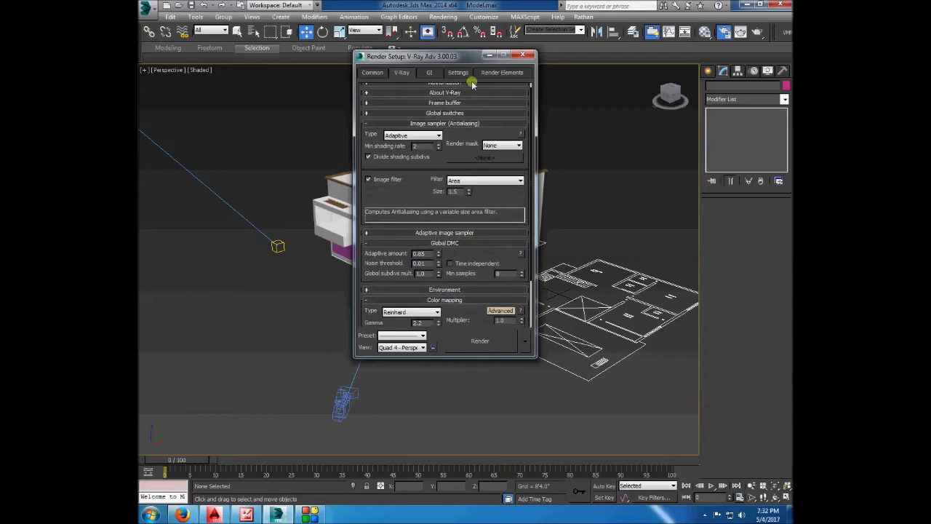
click(457, 73)
click(427, 74)
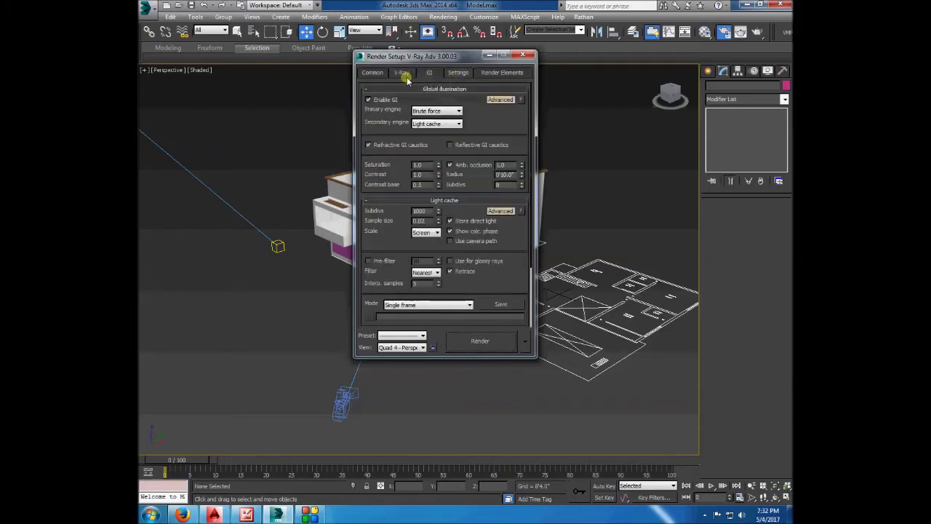
click(405, 74)
scroll(415, 187, down, 2)
scroll(426, 183, up, 3)
click(437, 130)
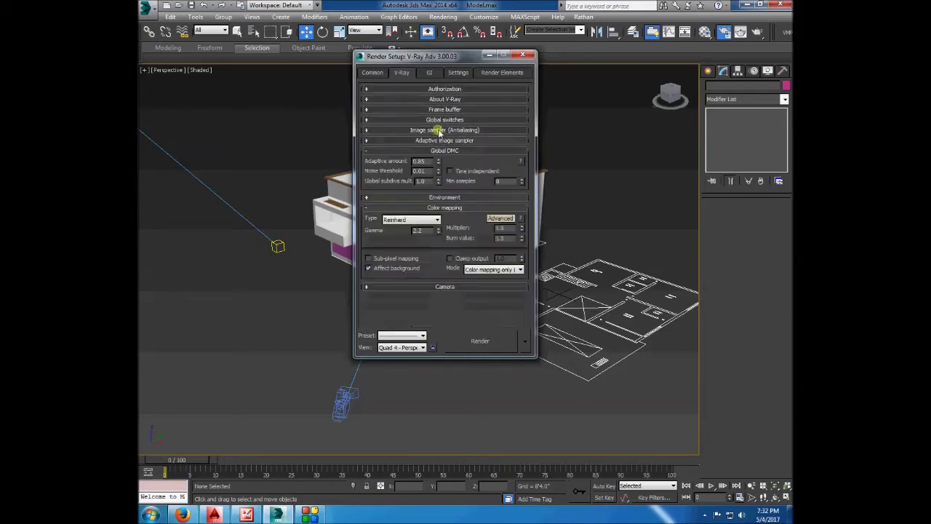
click(443, 150)
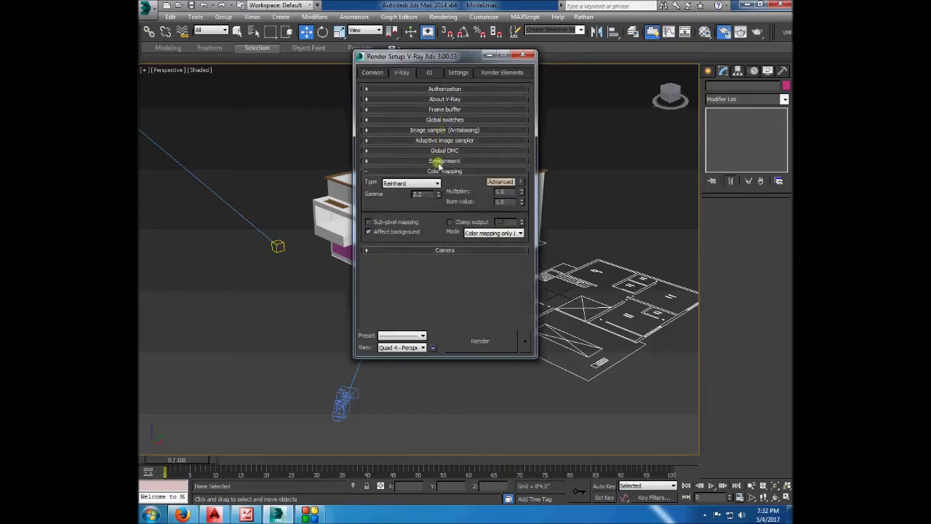
- Keep the Color mapping type on Reinhard and show its Expert mode options
click(442, 172)
click(438, 172)
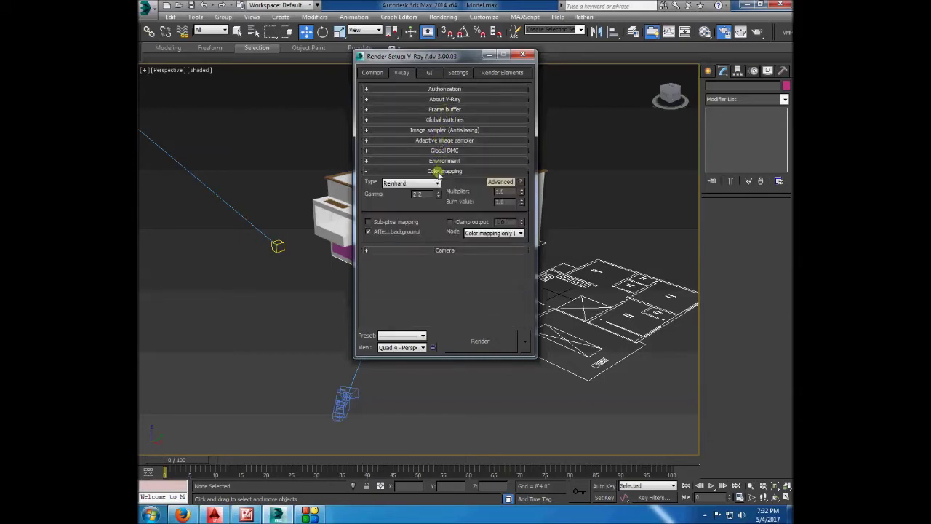
click(428, 183)
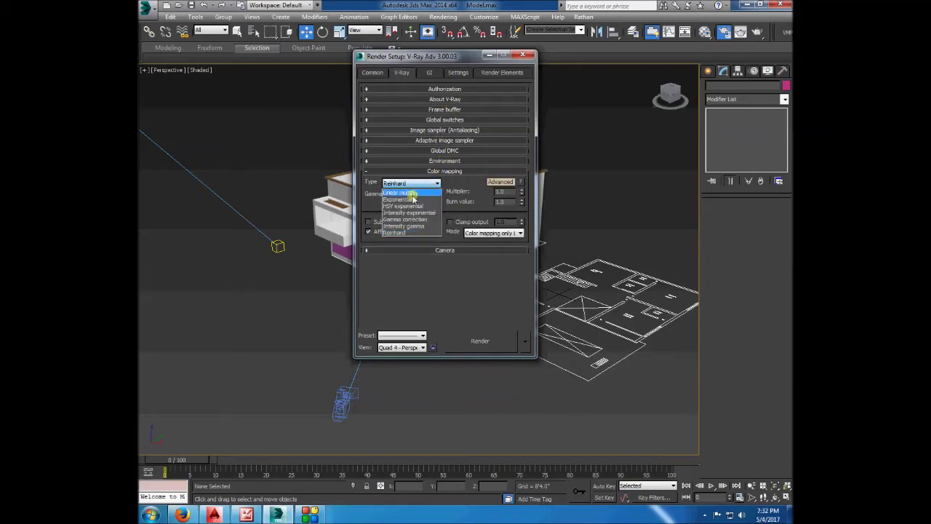
click(405, 194)
click(434, 184)
click(404, 232)
click(415, 184)
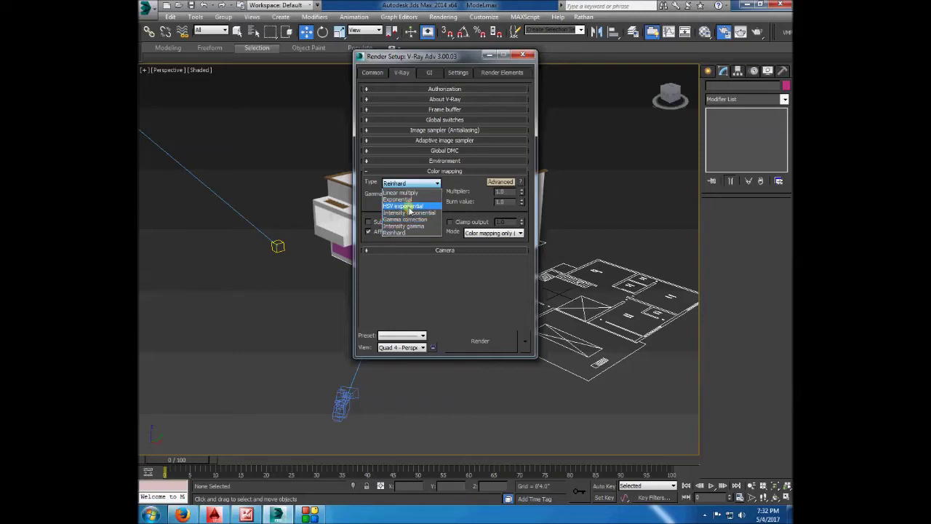
click(401, 232)
click(501, 182)
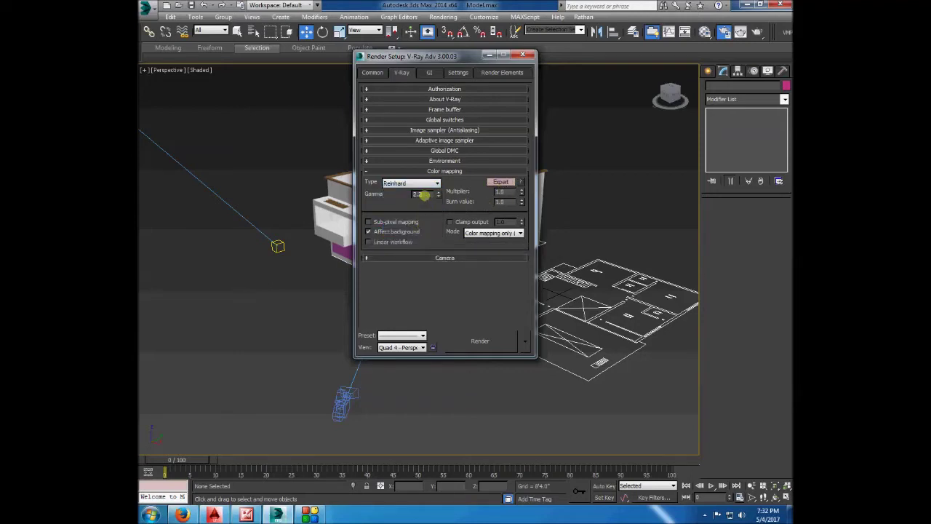
- In the Environment rollout, turn GI environment off and Reflection/refraction environment on
click(445, 161)
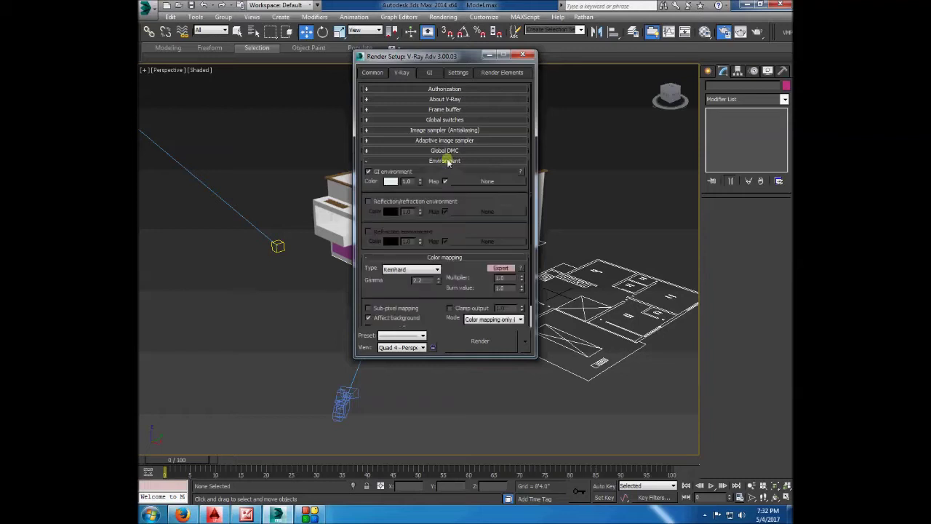
click(369, 172)
click(369, 202)
click(368, 201)
click(368, 202)
click(434, 152)
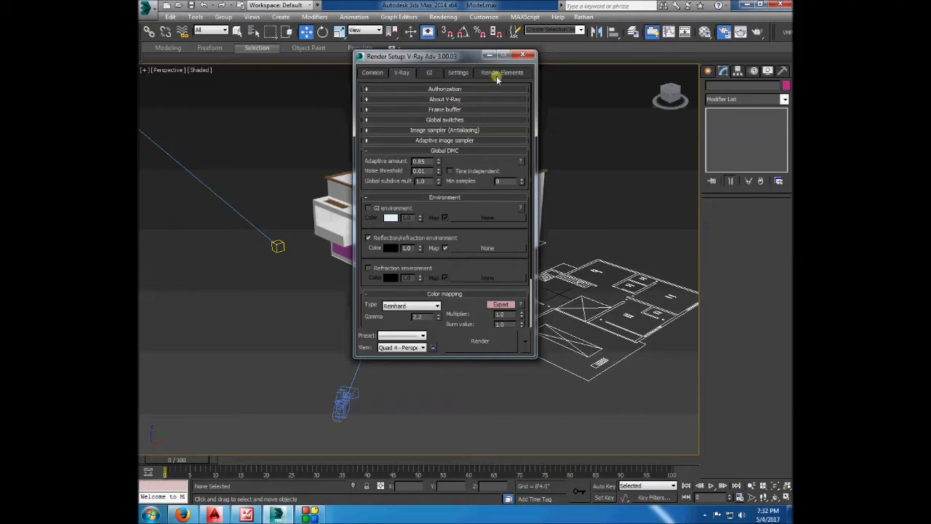
click(522, 55)
- Set VRaySky as the Environment Map via Rendering > Environment, then open the Material Editor
click(445, 17)
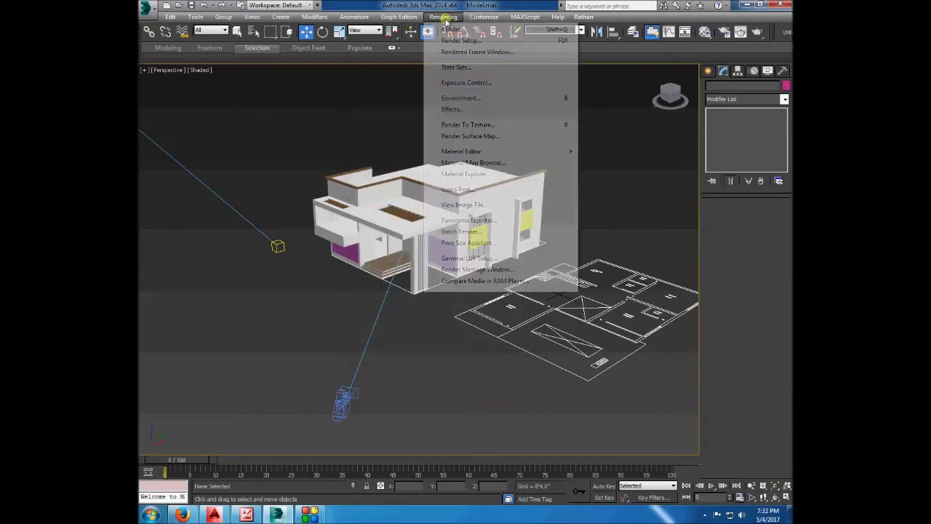
click(456, 96)
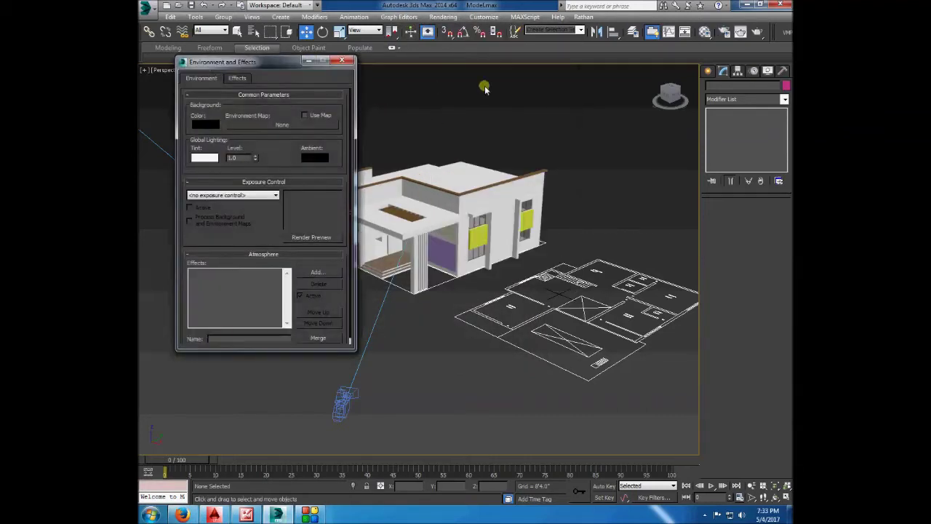
click(270, 123)
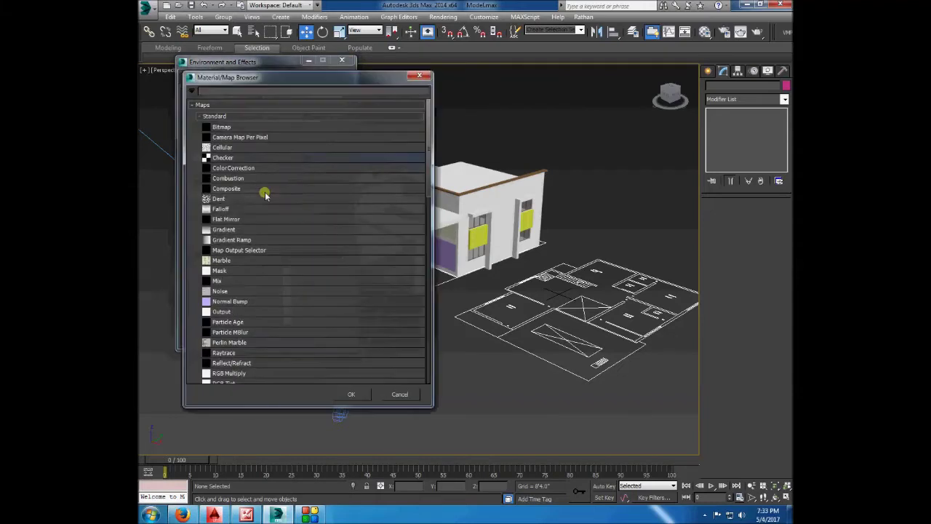
scroll(227, 198, down, 2)
scroll(228, 196, down, 3)
scroll(228, 196, down, 2)
scroll(229, 195, down, 2)
scroll(234, 225, down, 1)
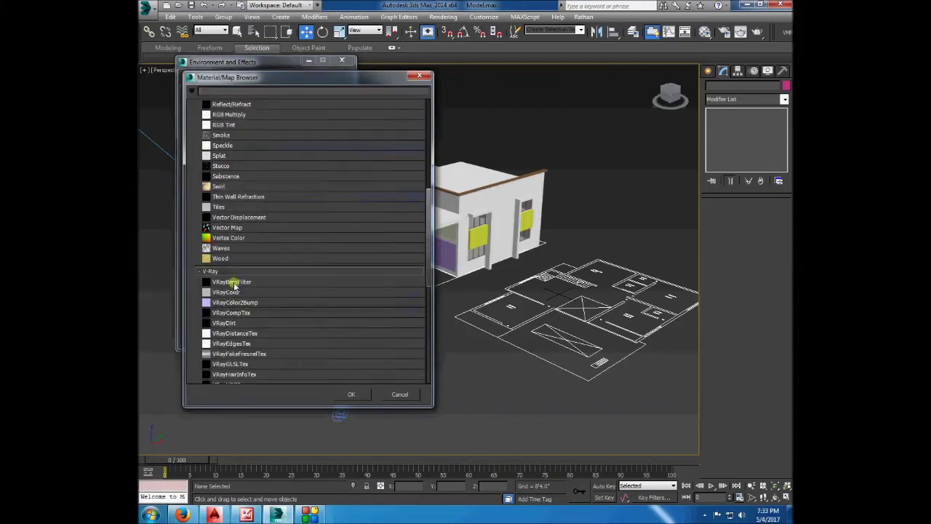
scroll(234, 285, down, 2)
scroll(235, 284, down, 2)
scroll(234, 282, down, 1)
scroll(235, 282, down, 1)
double_click(229, 326)
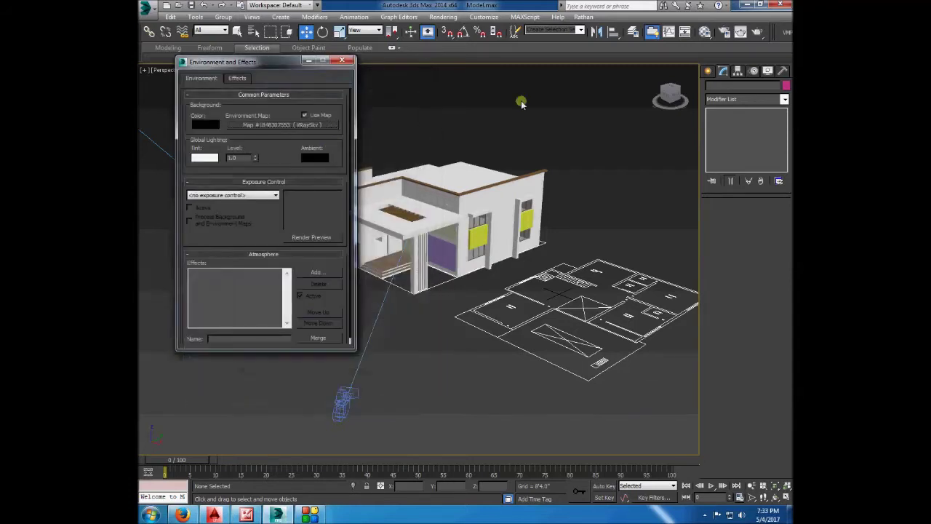
click(704, 32)
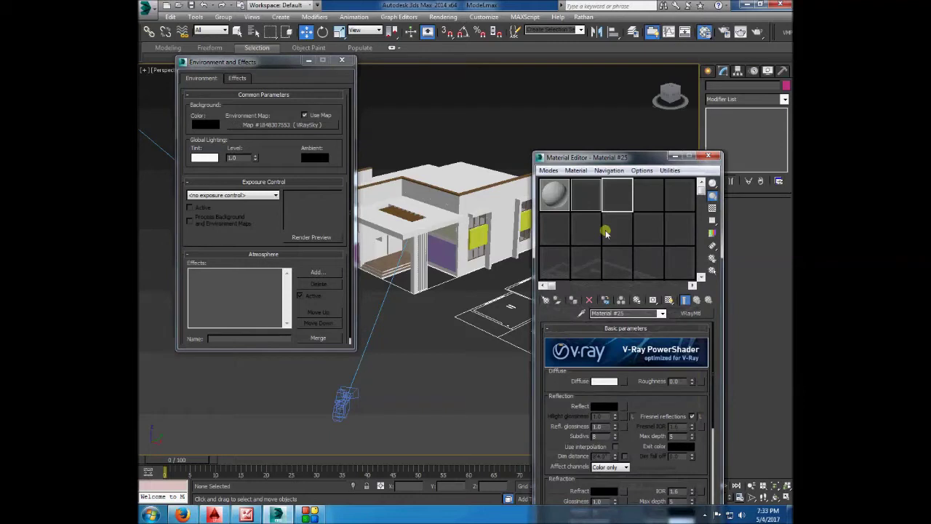
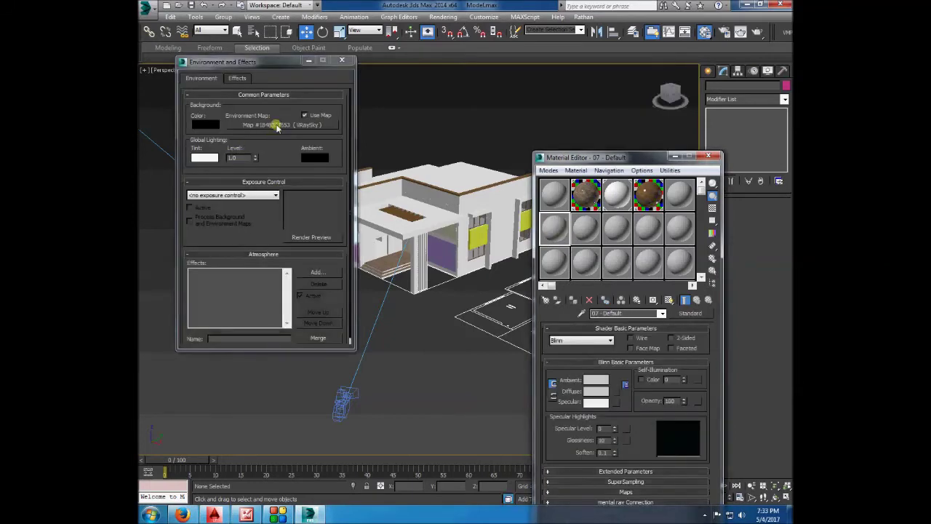
- Instance the VRaySky map into the Material Editor and specify the directional light as its sun node
double_click(544, 226)
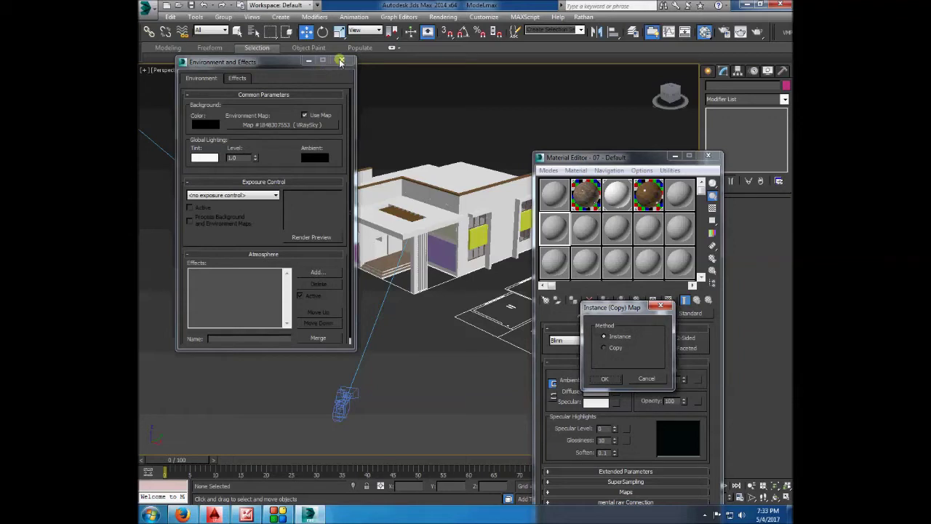
click(604, 377)
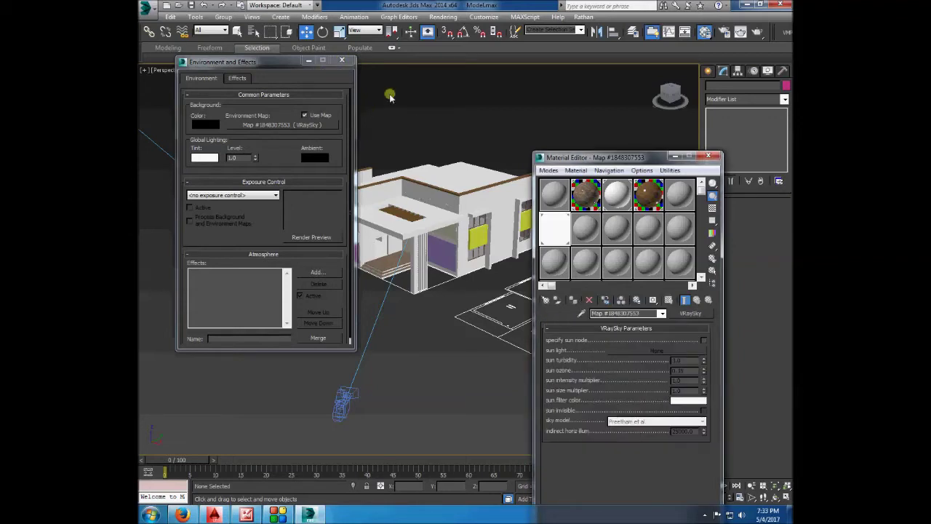
key(8)
click(703, 339)
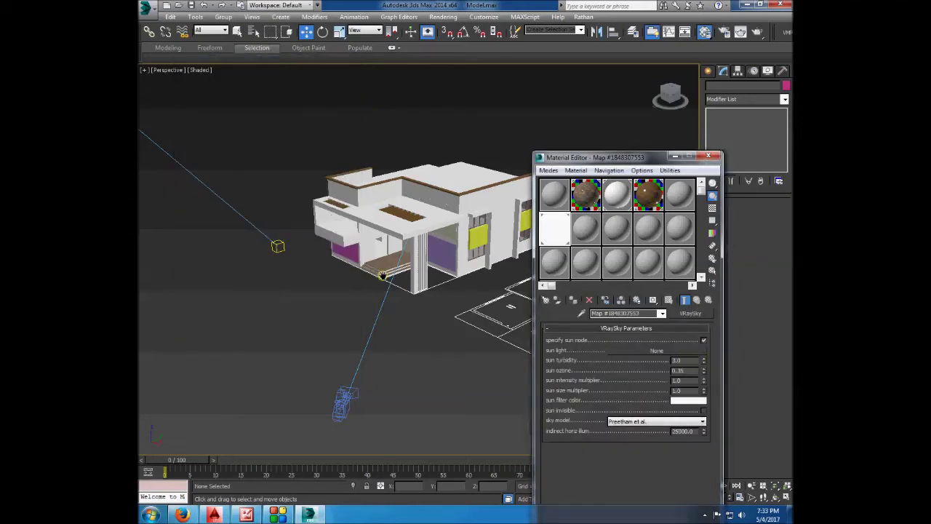
scroll(273, 201, down, 3)
scroll(277, 195, down, 2)
click(281, 208)
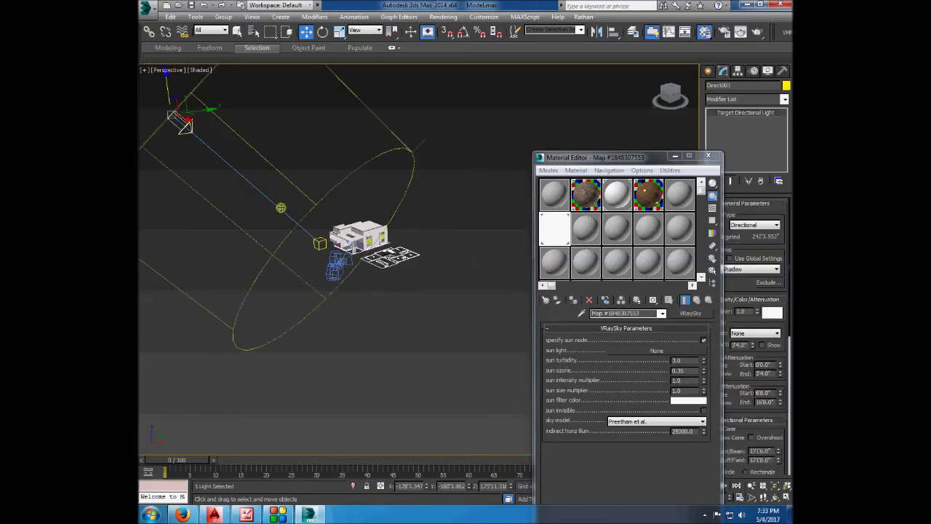
- Set the sun filter colour to lavender and the sun intensity multiplier to 0.005
click(684, 401)
click(404, 104)
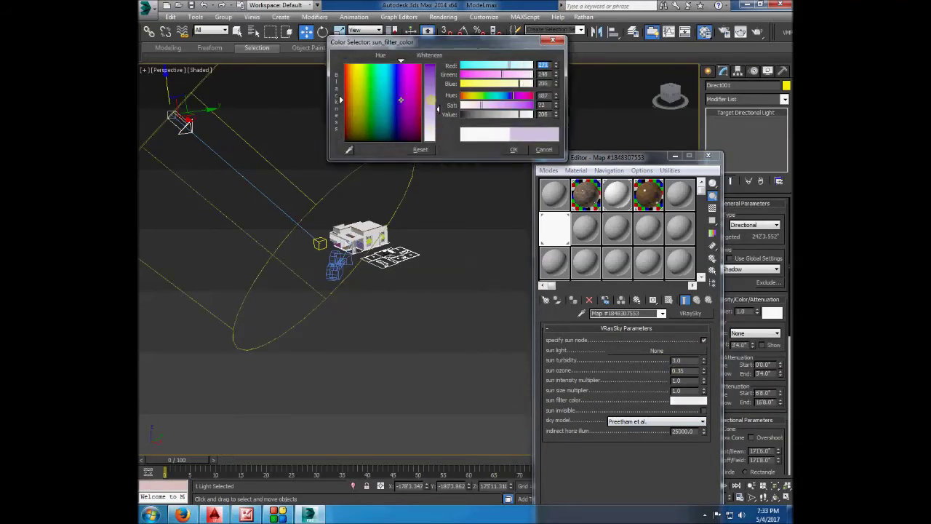
click(514, 152)
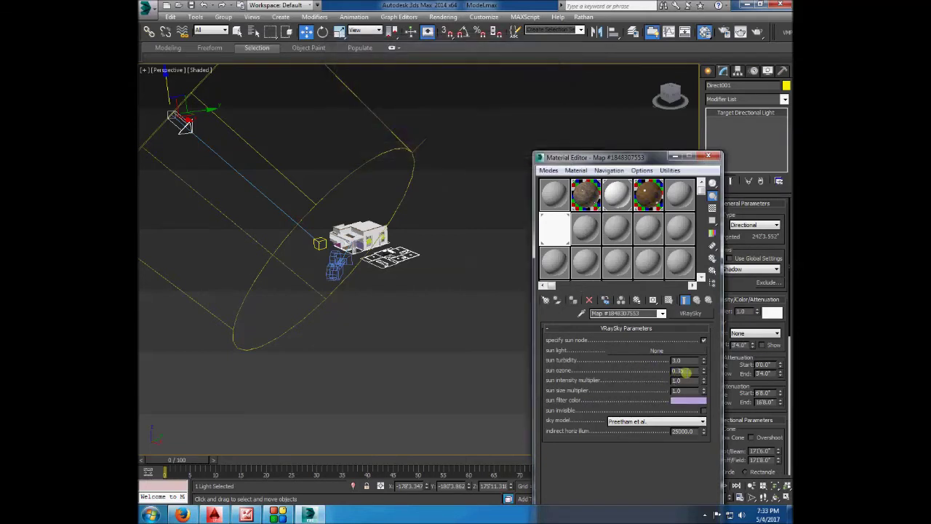
drag(708, 436, 708, 494)
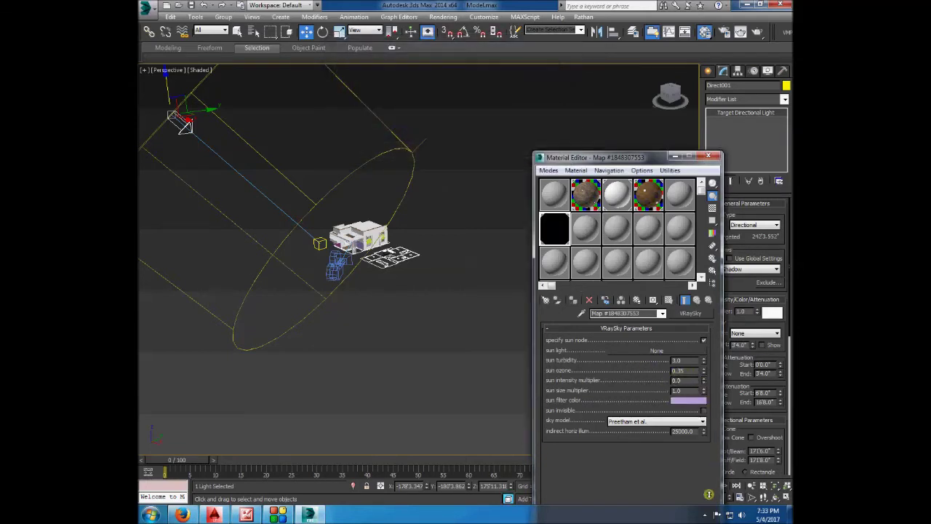
drag(710, 448, 684, 381)
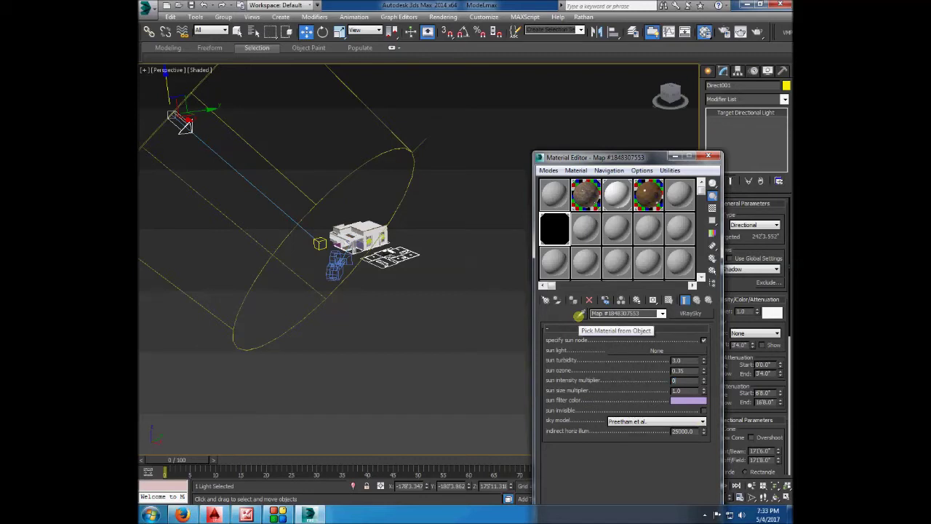
text(.5)
key(Return)
- Clear the selection, check the enlarged sky map preview, and close the Material Editor
click(444, 285)
scroll(384, 197, up, 3)
scroll(365, 226, up, 2)
double_click(553, 227)
click(544, 99)
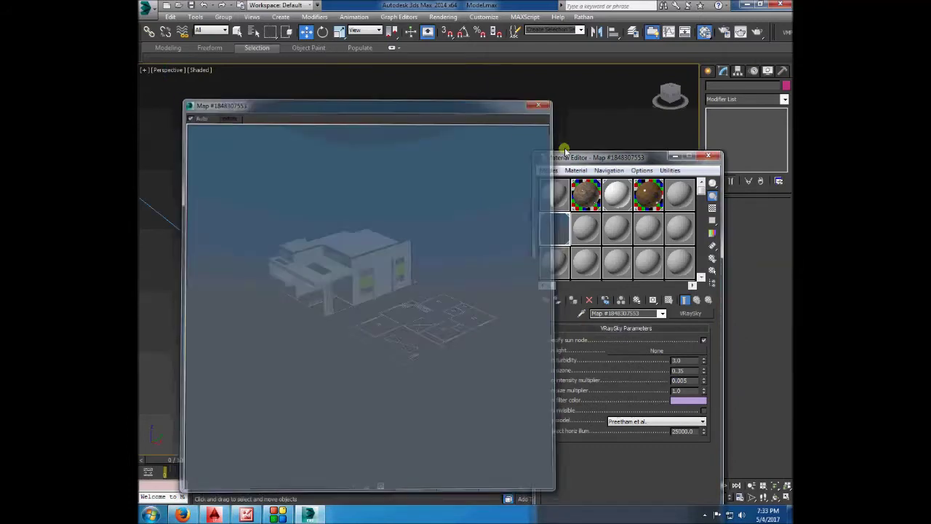
click(708, 156)
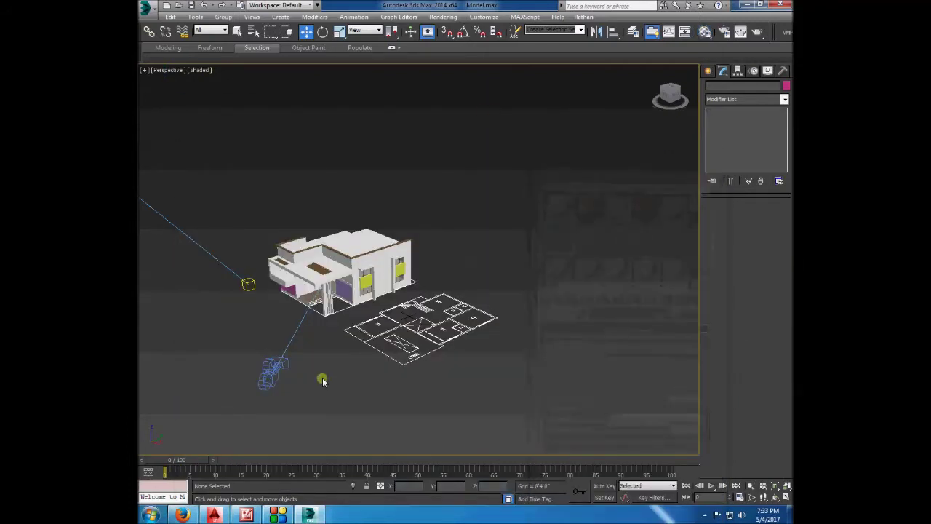
- Orbit and zoom around the house to select the slab with the rectangular opening
alt+middle_drag(335, 344, 366, 269)
scroll(365, 225, up, 8)
scroll(365, 225, down, 10)
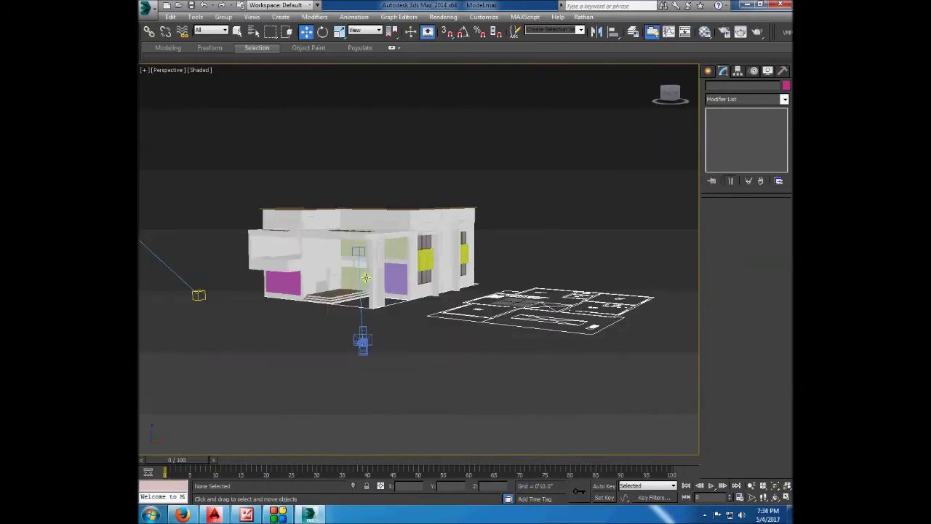
scroll(338, 288, down, 5)
alt+middle_drag(338, 288, 363, 317)
scroll(363, 317, up, 2)
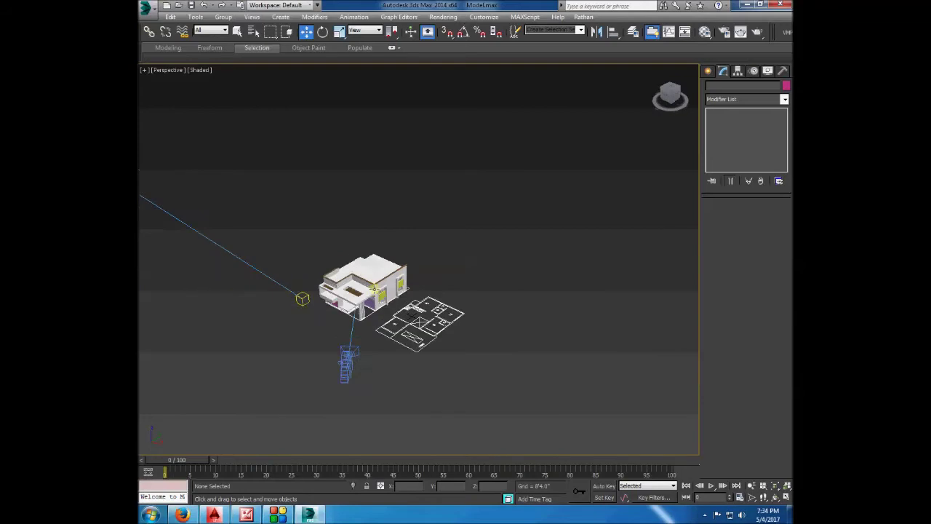
scroll(363, 317, up, 2)
click(277, 514)
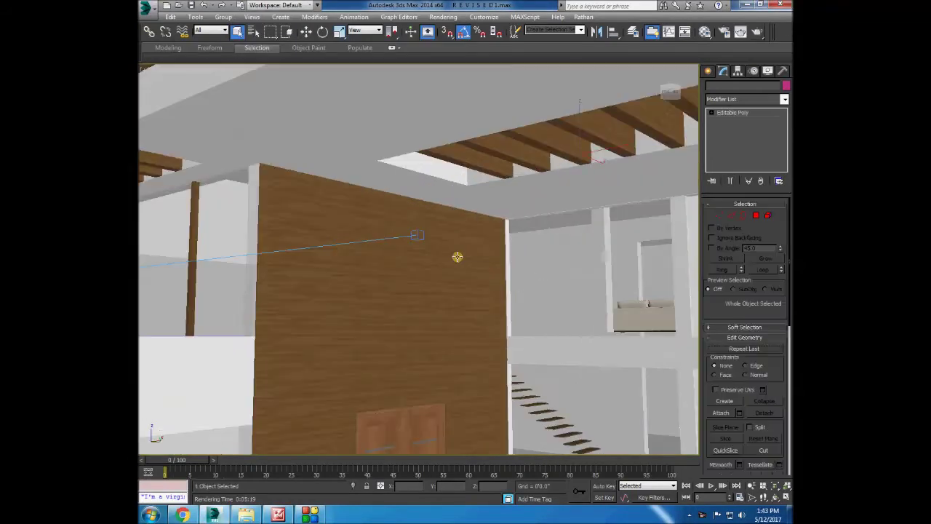
scroll(456, 257, down, 5)
- Isolate the selected slab so only it is displayed in the viewport
right_click(623, 239)
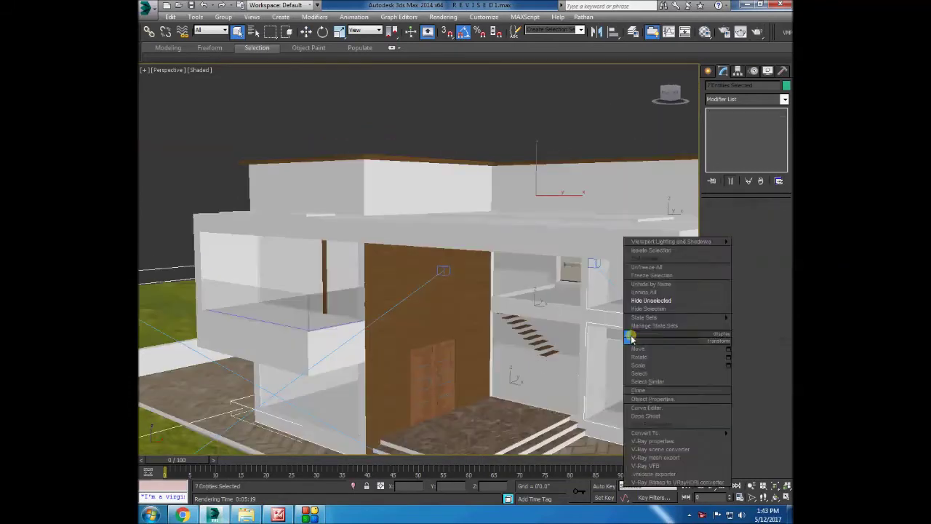
click(618, 281)
click(684, 32)
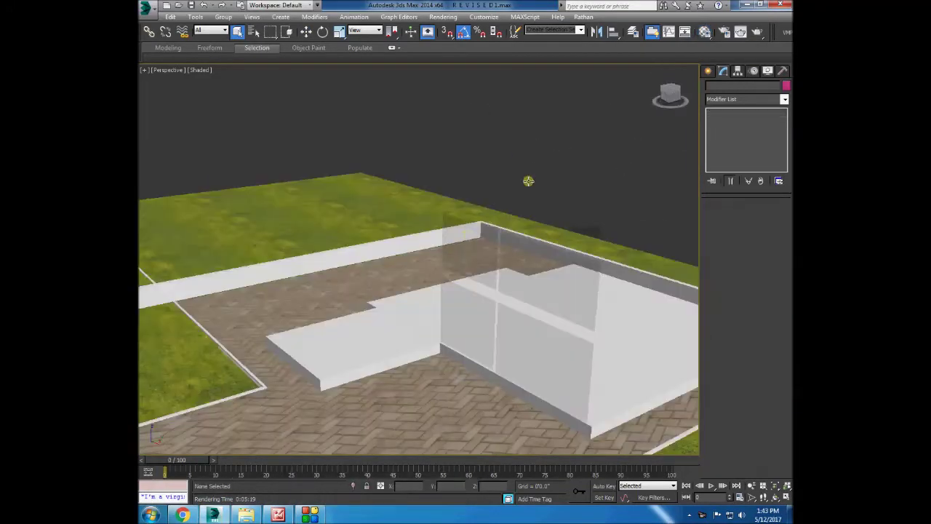
key(alt+ctrl+f)
key(Return)
mouse_move(412, 255)
alt+middle_down()
mouse_move(395, 235)
mouse_move(402, 230)
alt+middle_up()
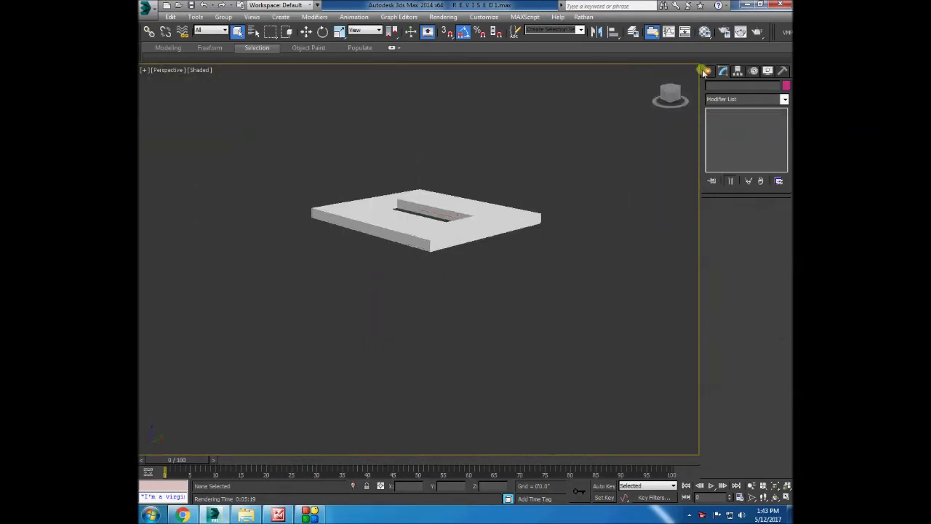
- Draw a VRayLight plane over the slab opening, restore the full scene, and render
click(704, 73)
drag(391, 201, 383, 220)
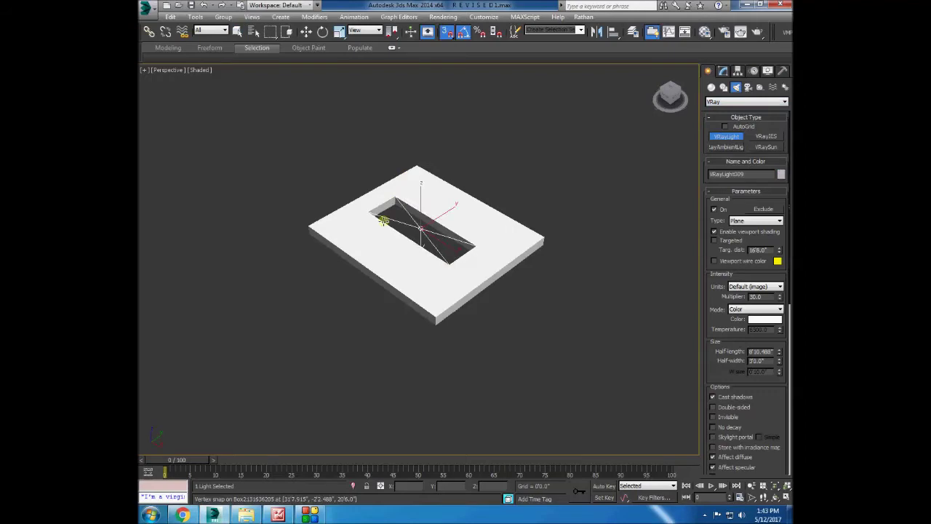
click(508, 499)
click(483, 288)
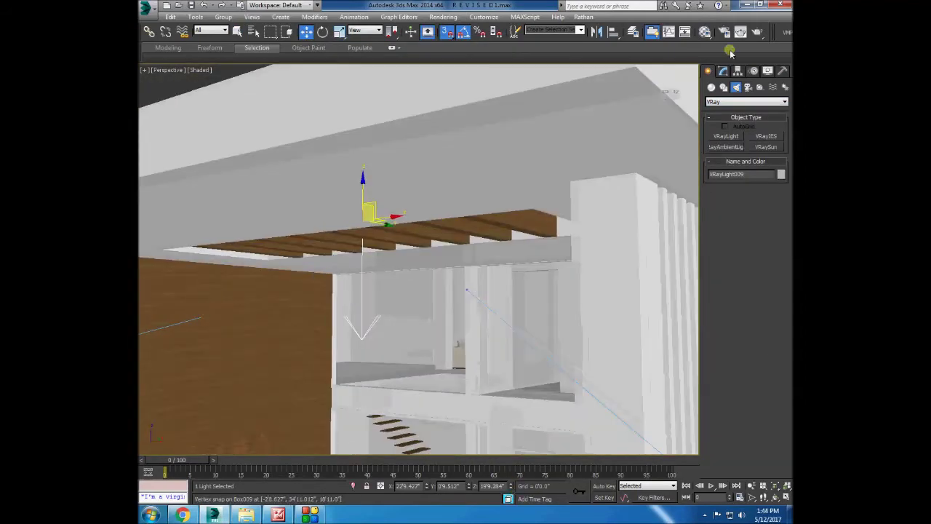
click(740, 32)
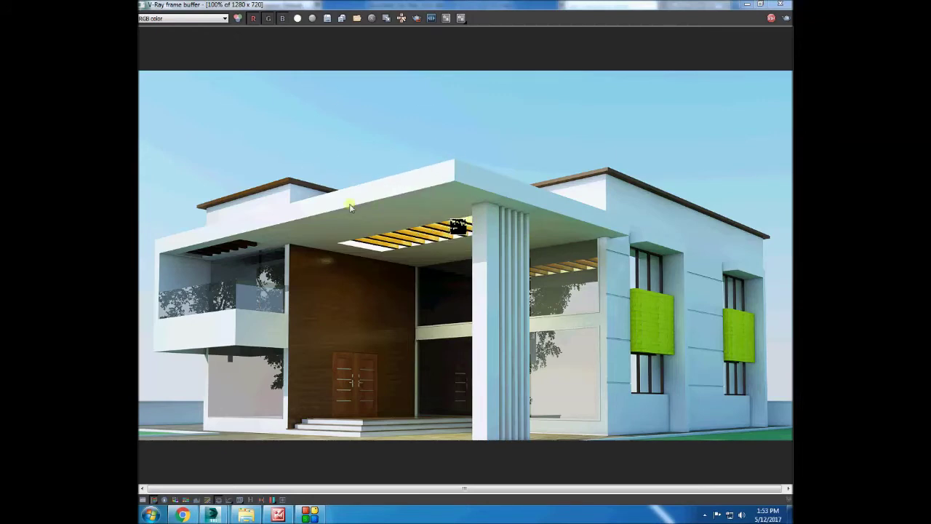
- Minimize the V-Ray frame buffer, select the camera, and launch a new render from Render Setup
click(745, 4)
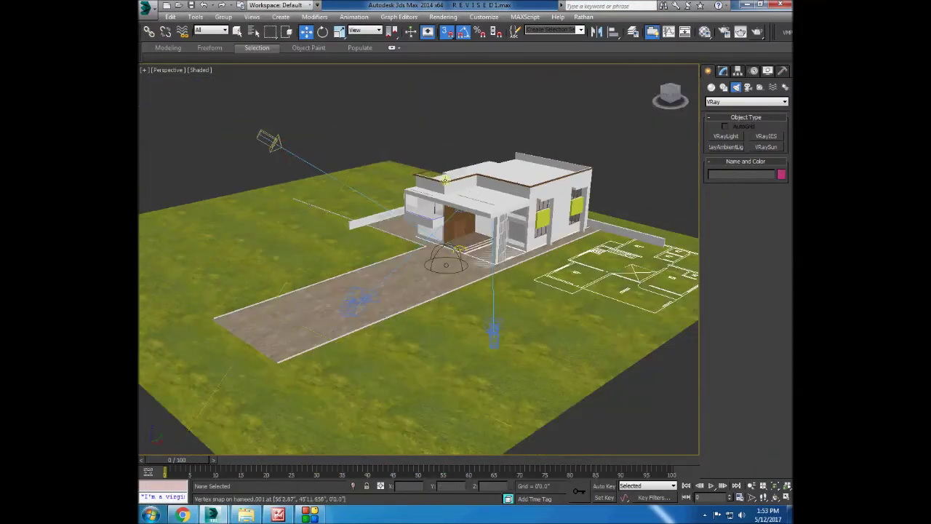
click(269, 140)
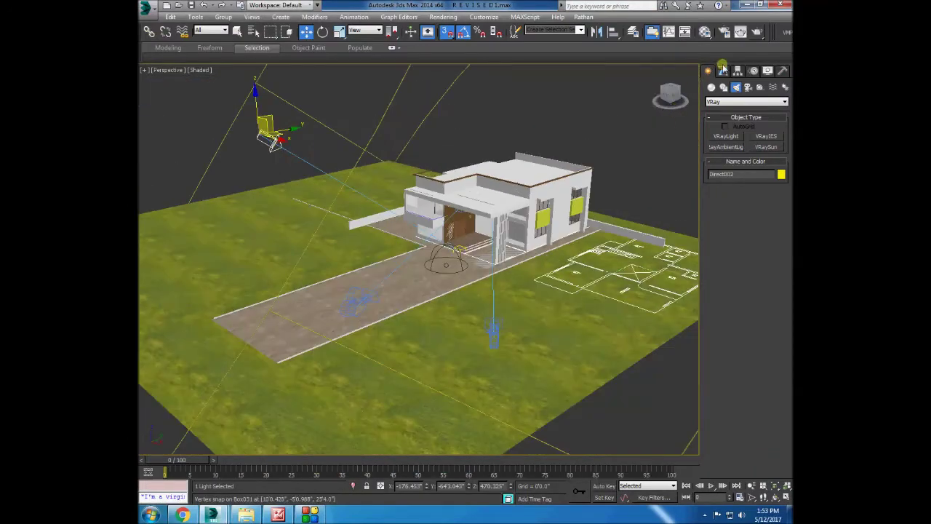
click(722, 70)
click(738, 32)
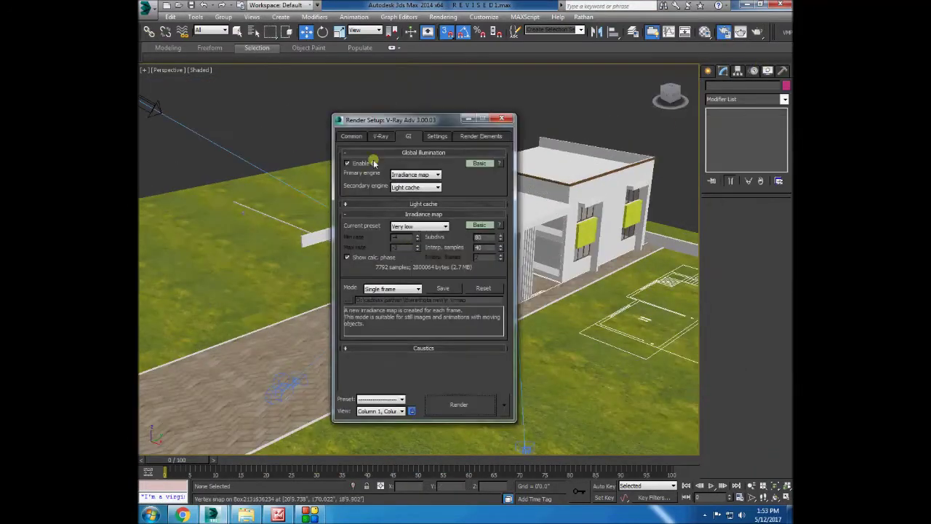
click(454, 403)
scroll(460, 229, up, 1)
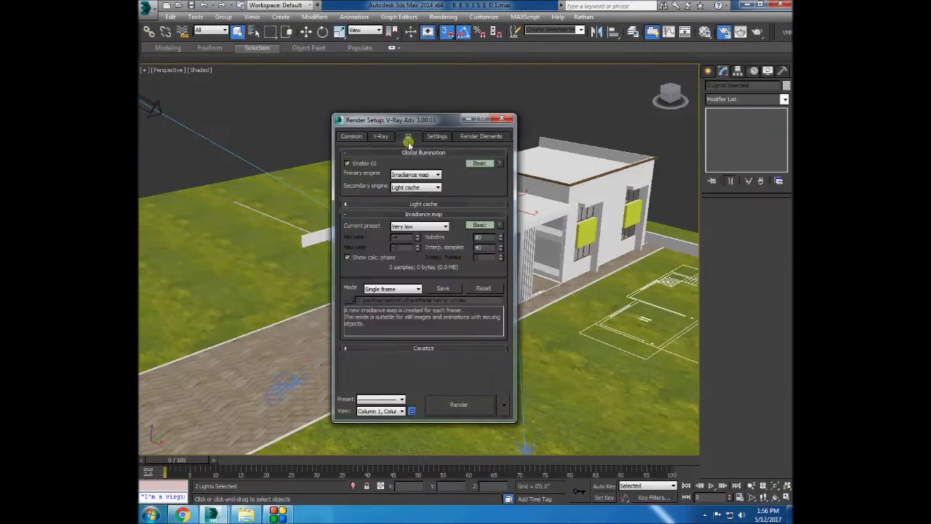
- Start a final render from Render Setup's Common tab
click(351, 136)
click(458, 404)
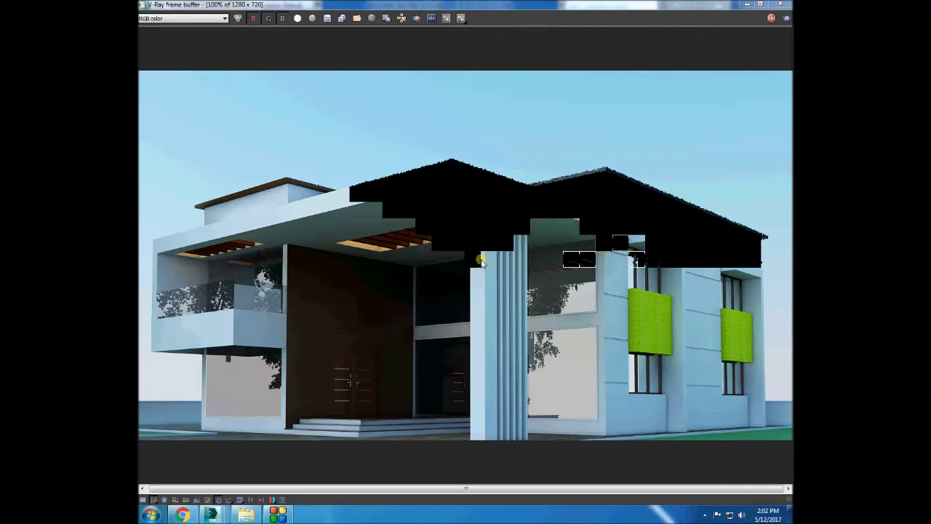
- Select the entrance VRay light, orbit to a frontal view, and unhide all objects
click(416, 18)
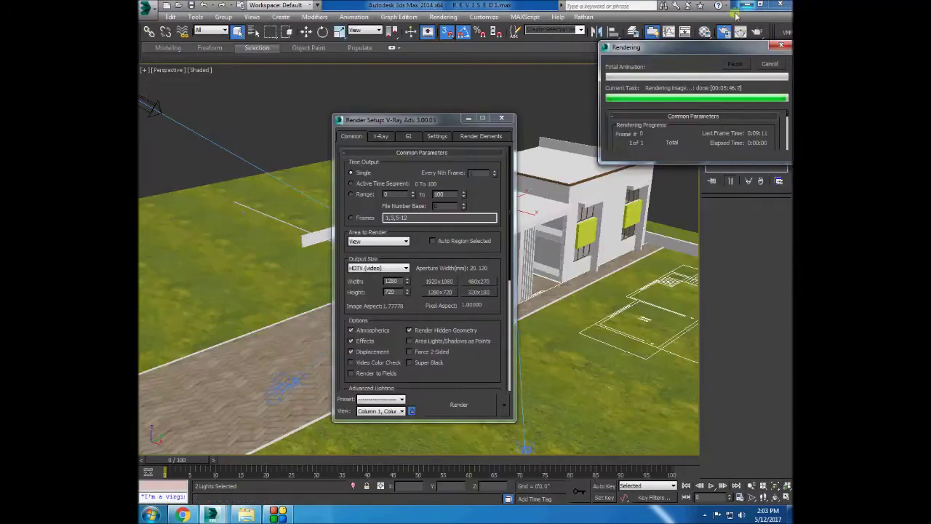
scroll(515, 98, up, 5)
scroll(327, 92, up, 3)
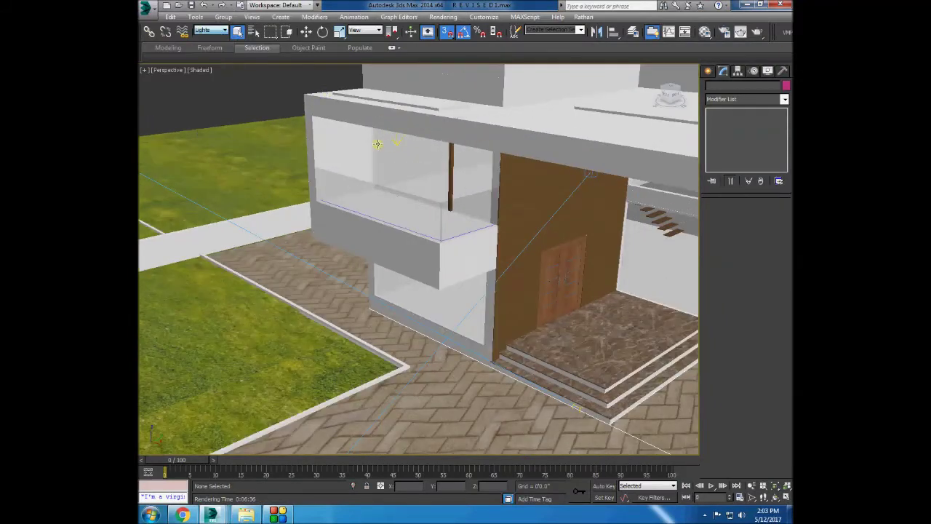
click(396, 140)
alt+middle_drag(603, 262, 450, 294)
right_click(449, 294)
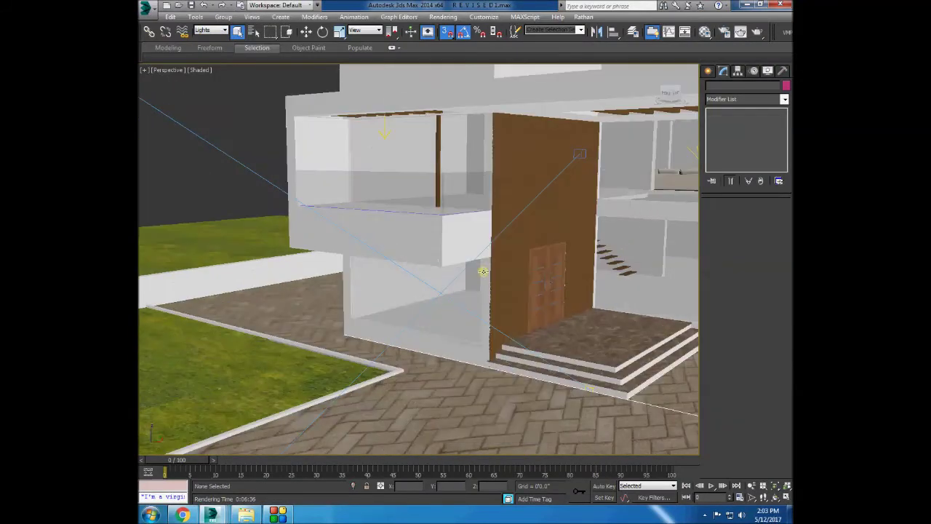
click(291, 262)
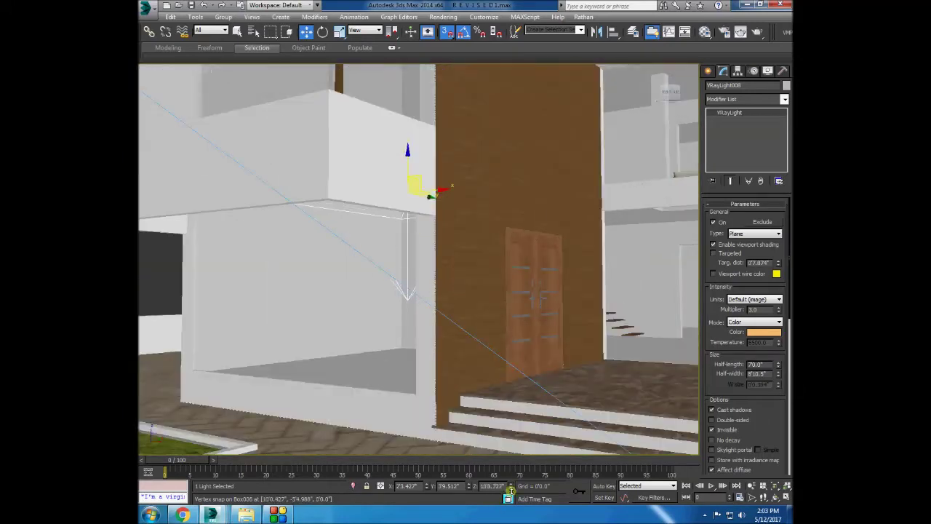
- Render the scene with Shift+Q
key(shift+q)
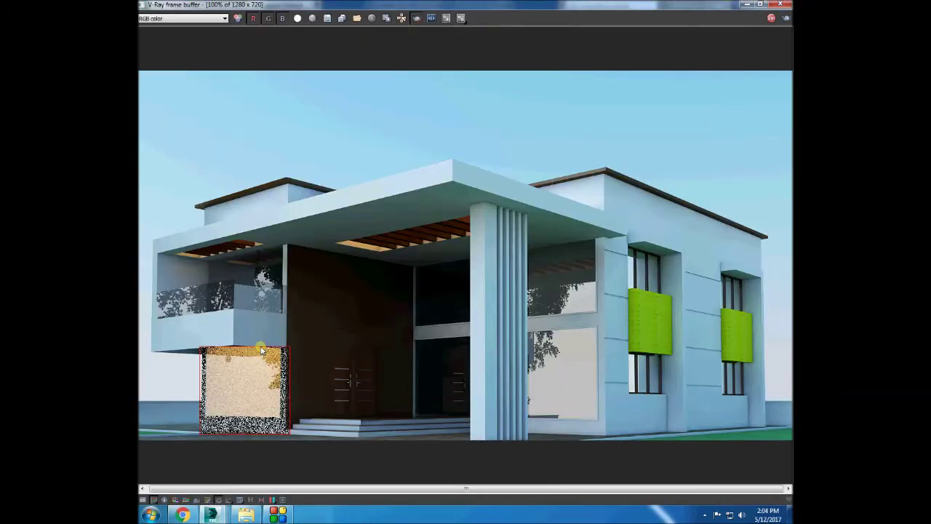
scroll(224, 394, up, 1)
scroll(224, 394, down, 1)
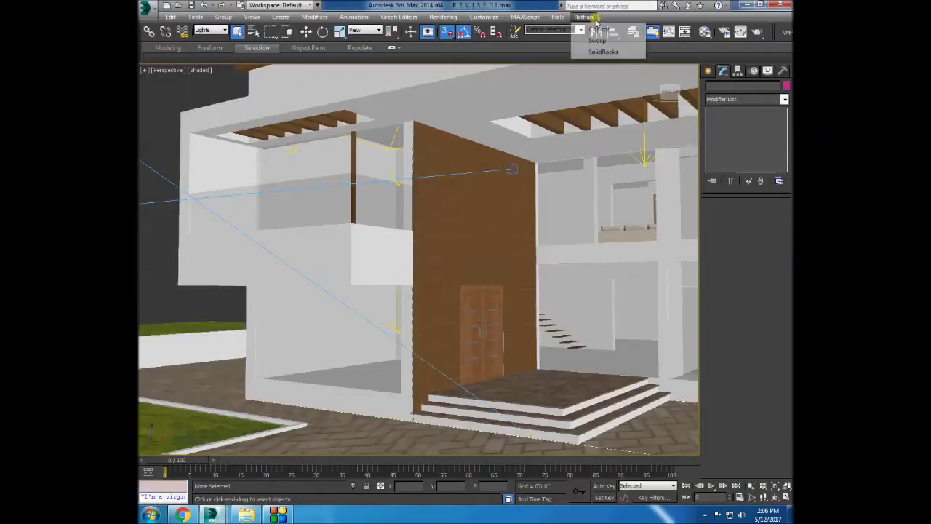
- Open the Copy/Paste floater and maximize the V-Ray frame buffer
click(597, 30)
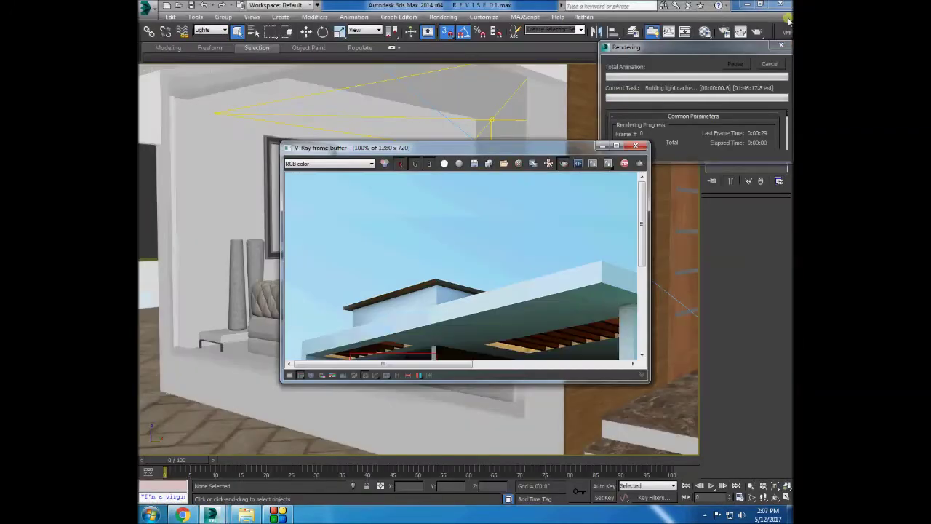
click(615, 145)
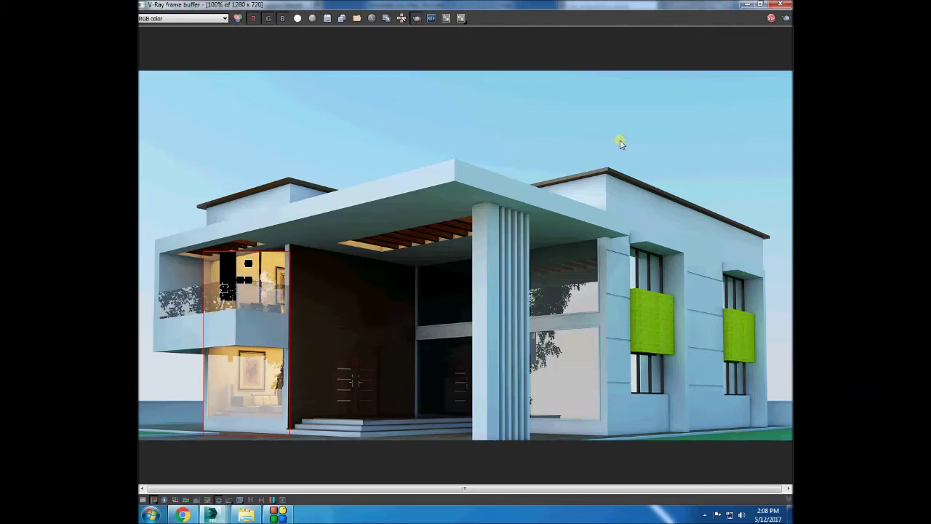
- Drag the red render region box off the left wing and fit it over the central porch
scroll(323, 204, up, 2)
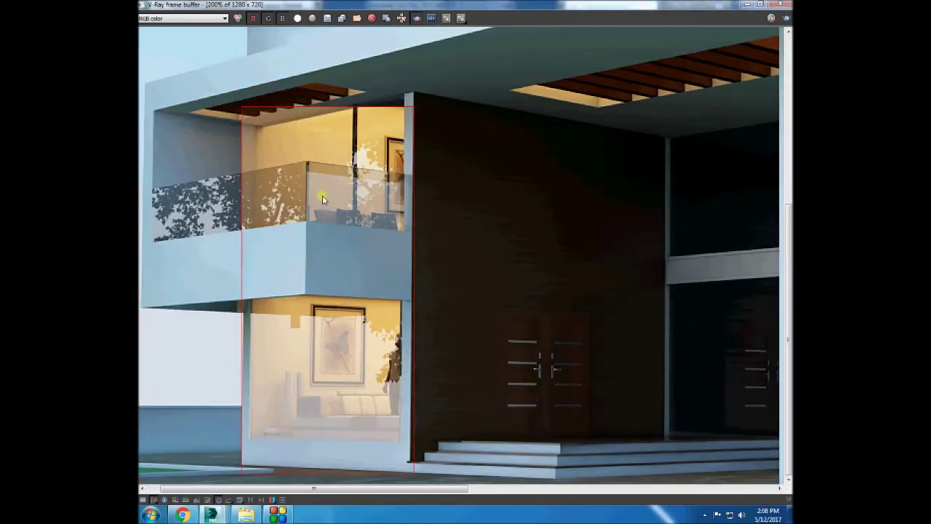
scroll(325, 240, down, 2)
drag(415, 264, 572, 426)
drag(560, 264, 603, 233)
drag(407, 432, 288, 436)
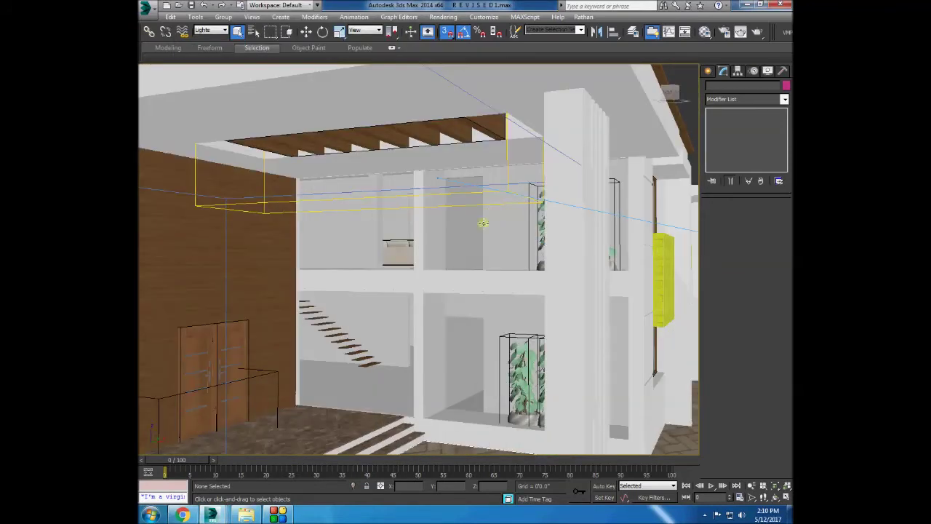
- Unhide all objects from the viewport right-click menu
right_click(472, 348)
right_click(432, 270)
click(450, 227)
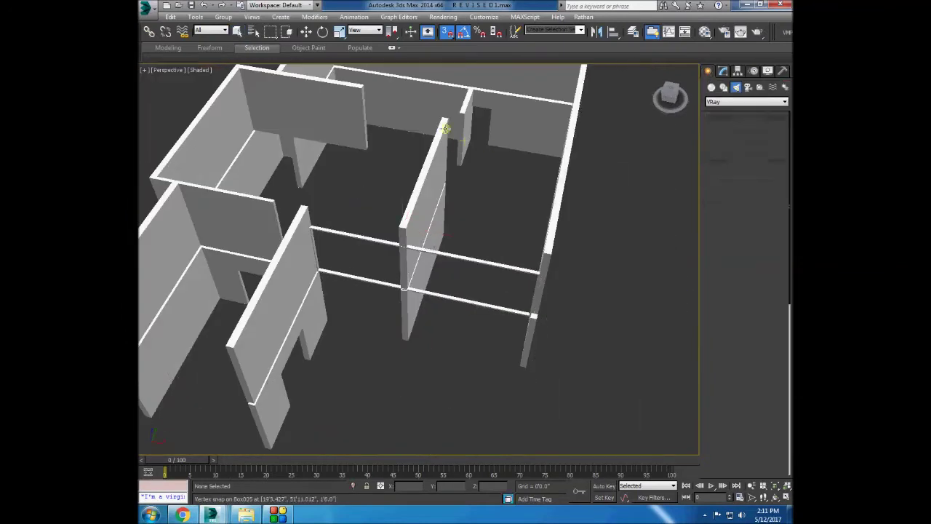
- Draw two VRayLight planes across the left and right rooms
drag(442, 120, 310, 207)
drag(445, 117, 543, 253)
click(764, 318)
click(509, 147)
right_click(764, 319)
click(768, 326)
right_click(369, 152)
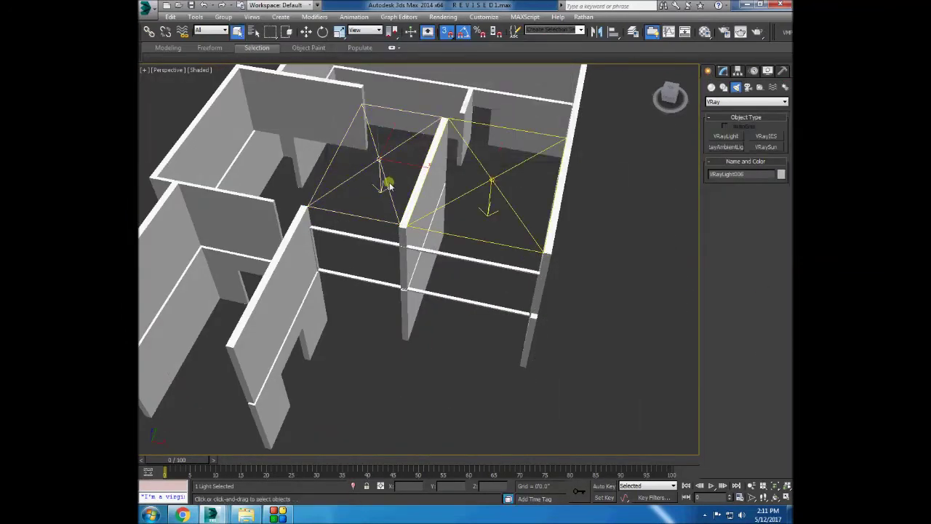
click(723, 71)
right_click(509, 185)
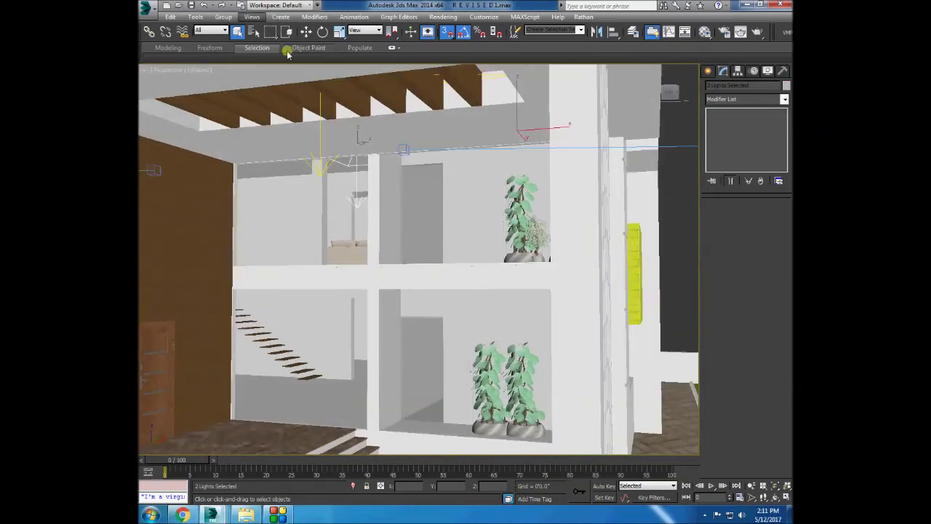
- Move both lights down to the lower floor and switch the viewport to Camera001
key(w)
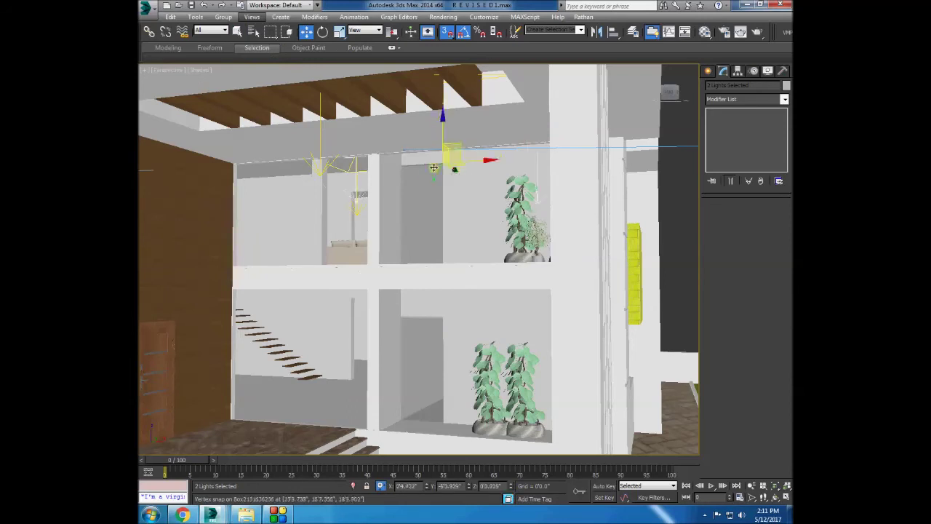
drag(435, 131, 436, 291)
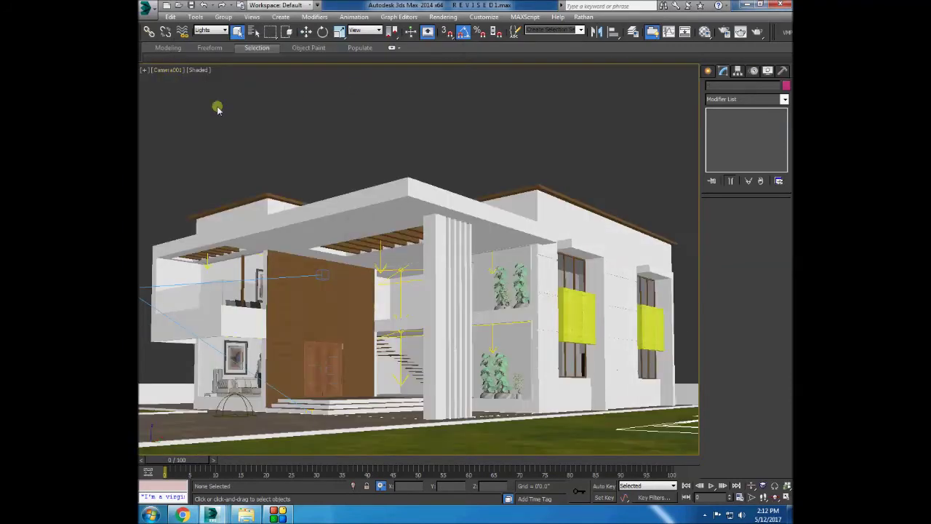
click(169, 70)
click(342, 81)
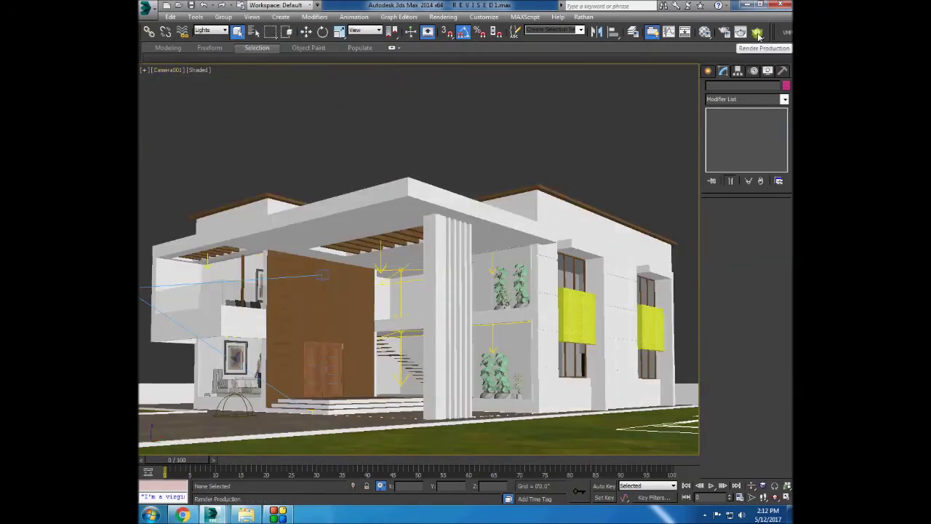
- Bring the V-Ray frame buffer forward and render the porch region from the camera view
click(312, 446)
click(785, 19)
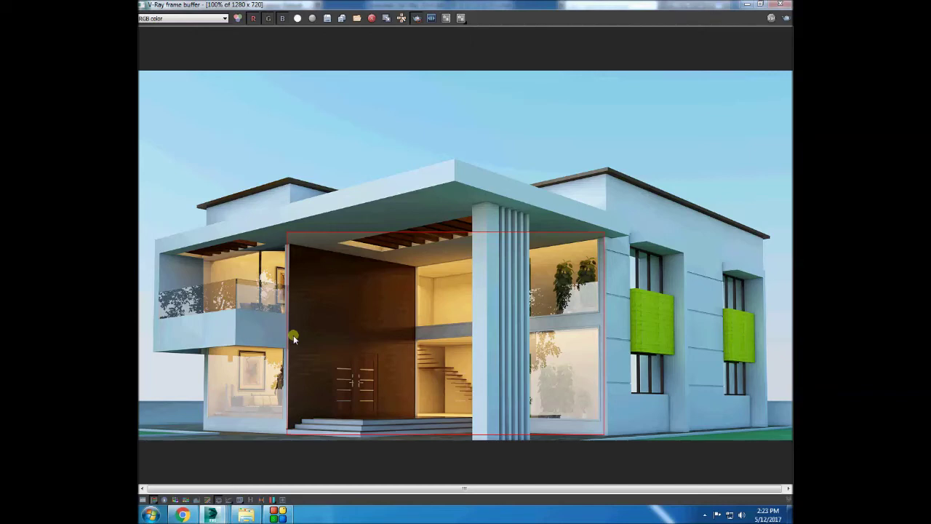
- Store the railing and figure group in the Copy1 slot
scroll(375, 349, up, 1)
scroll(386, 254, up, 3)
scroll(519, 300, down, 4)
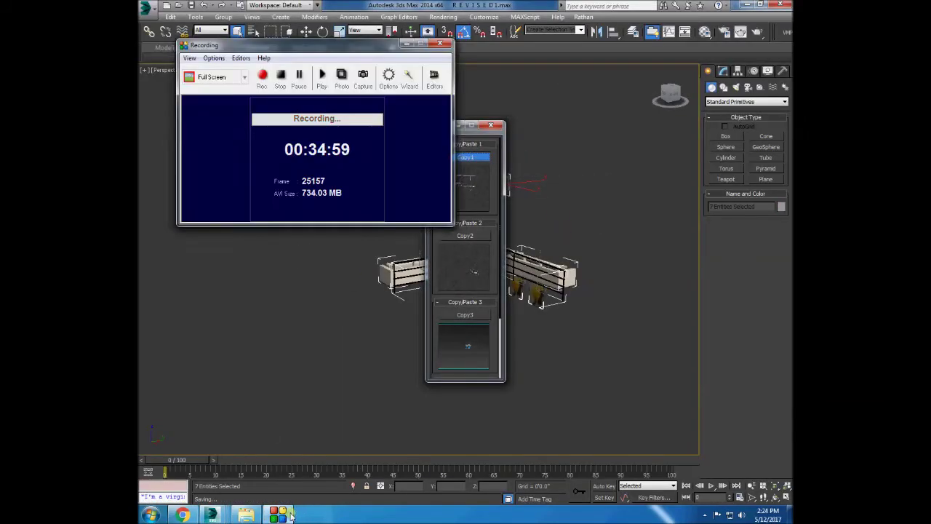
click(343, 191)
click(490, 126)
mouse_move(211, 515)
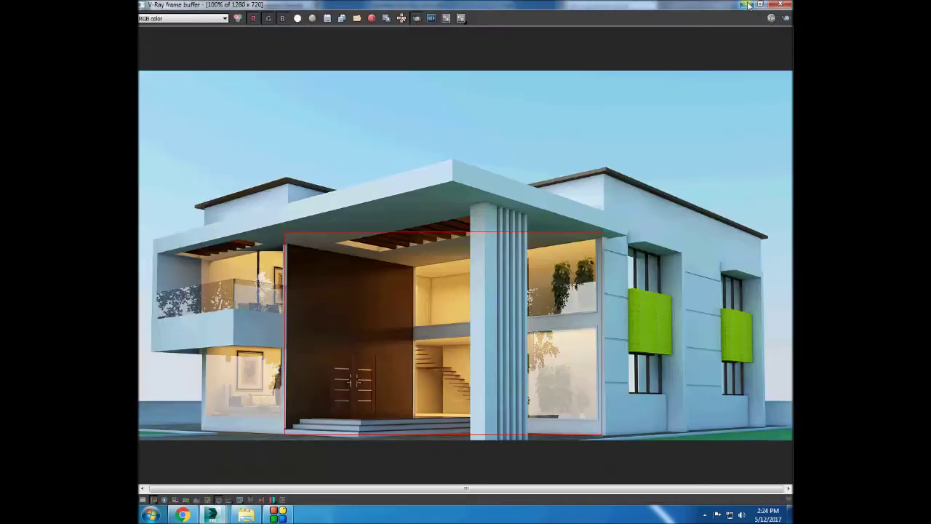
- In the house scene window, isolate the selected wall shell, Box009
click(426, 450)
right_click(412, 295)
click(442, 252)
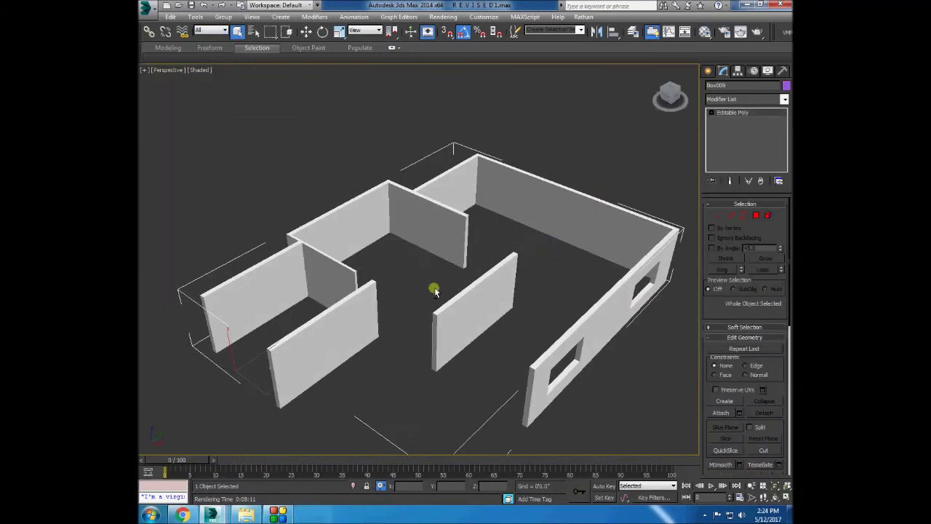
- Paste the Copy1 railing and standing figure into the house's central double-height room
click(485, 184)
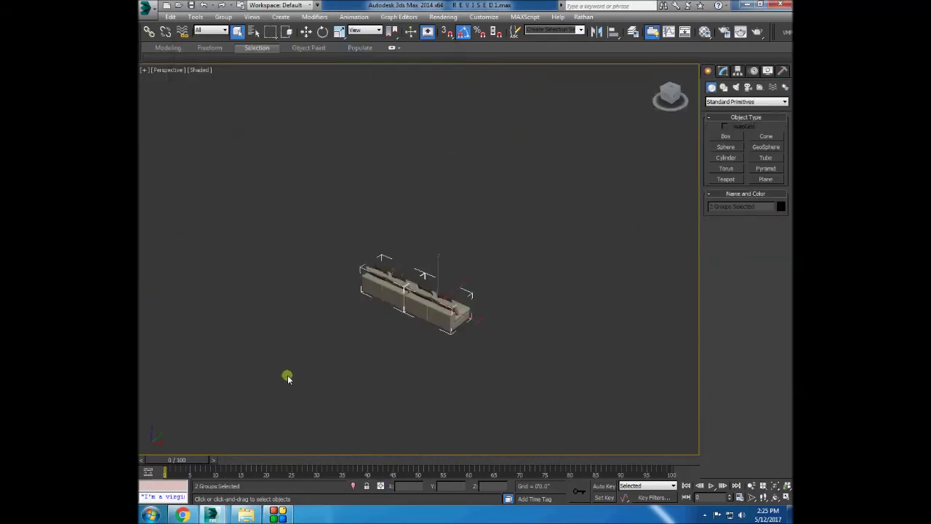
click(472, 157)
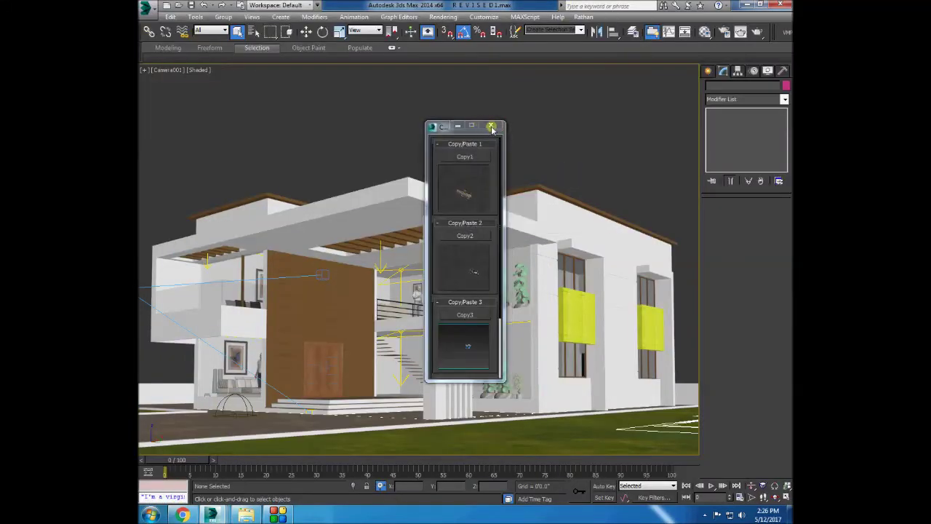
click(491, 127)
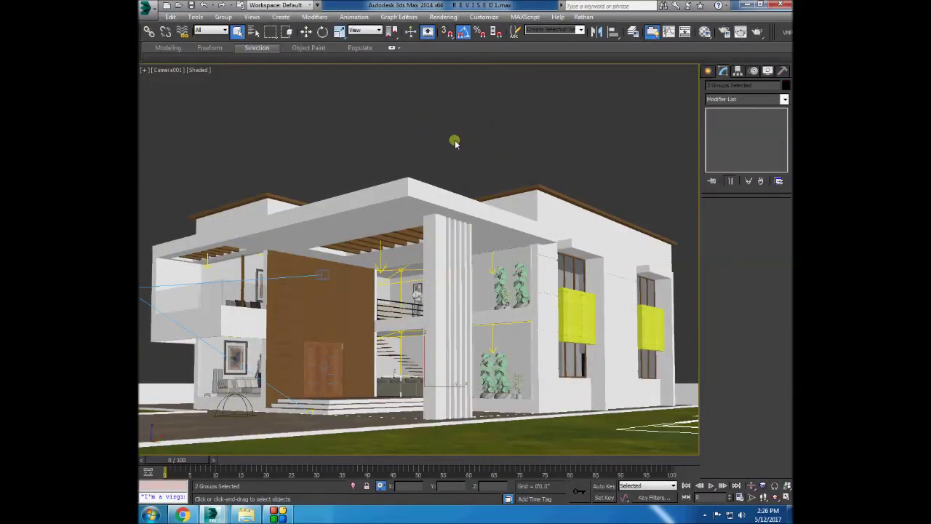
click(167, 70)
click(177, 109)
- From Camera001, render a region over the stair opening showing the new railing and figure
click(165, 70)
click(357, 77)
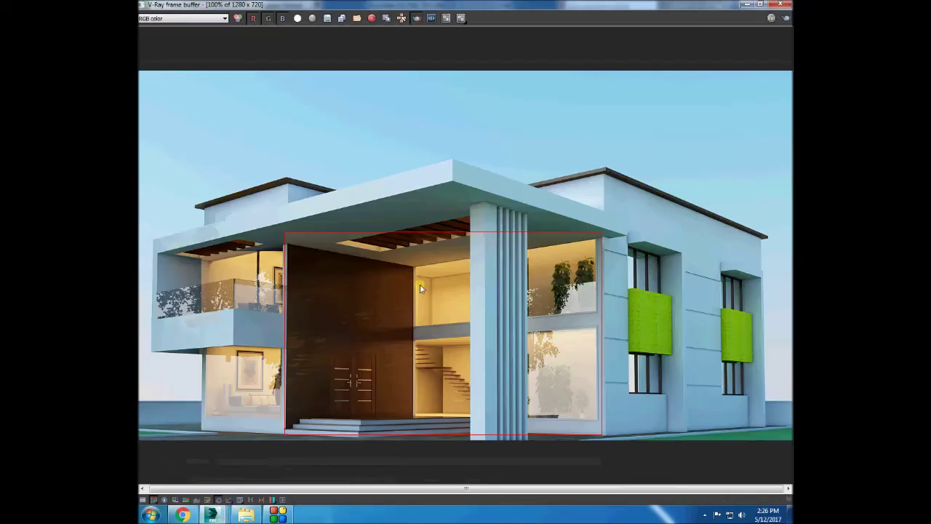
mouse_move(413, 266)
mouse_down()
mouse_move(474, 326)
mouse_move(471, 402)
mouse_up()
click(786, 17)
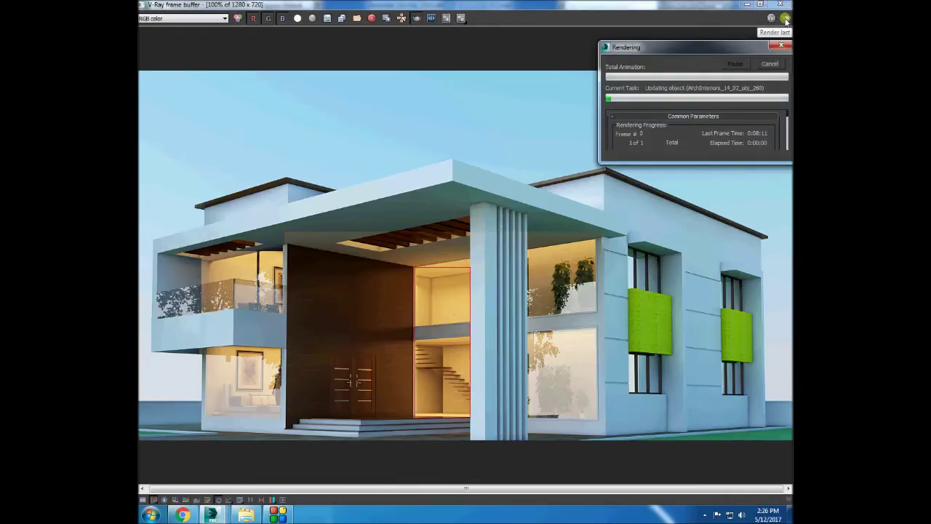
click(682, 80)
click(617, 146)
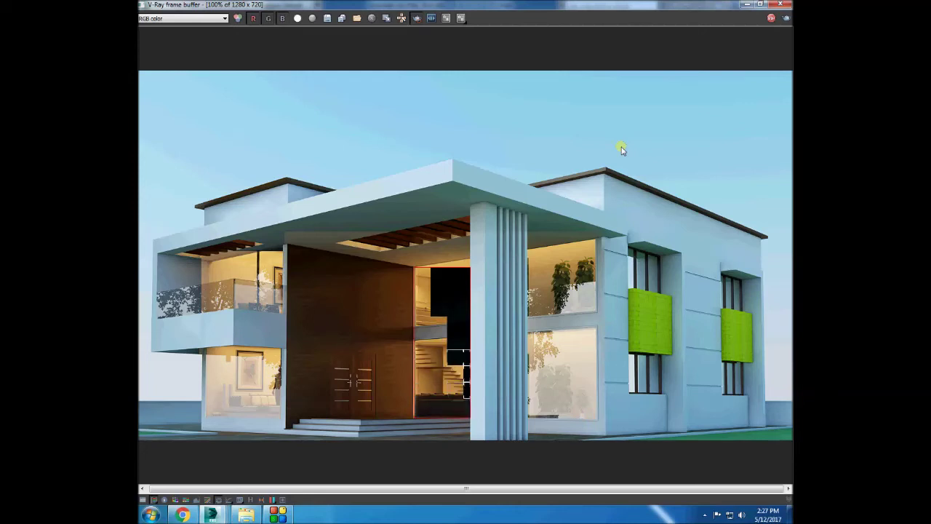
click(282, 516)
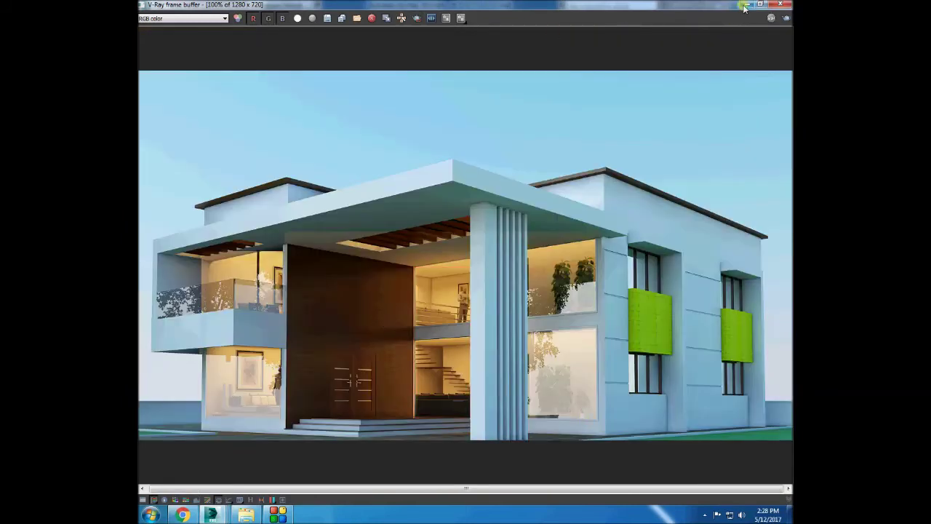
click(745, 5)
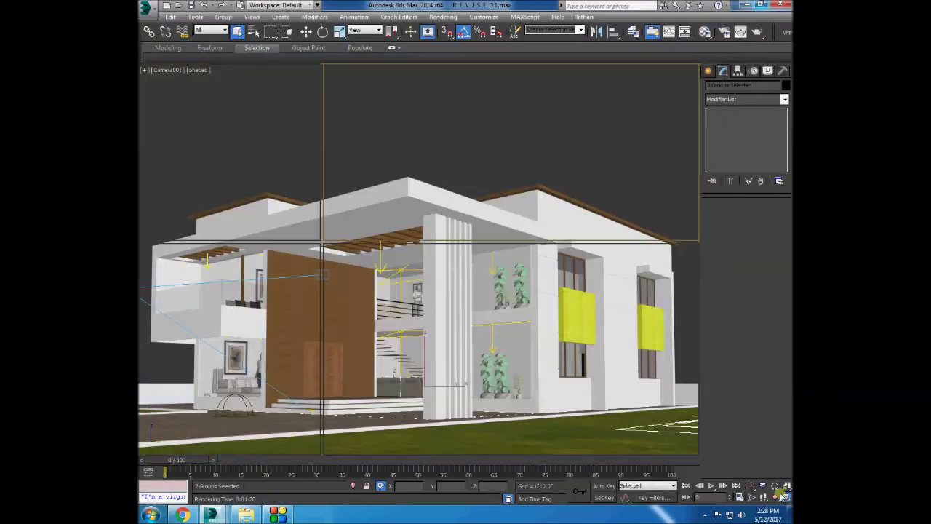
- Maximize the camera viewport and start a production render from the second camera angle
click(786, 498)
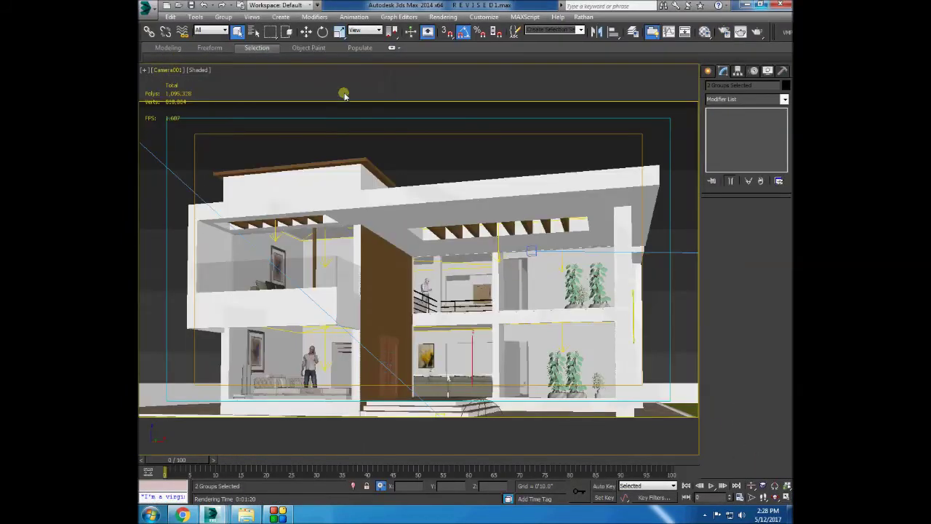
click(756, 32)
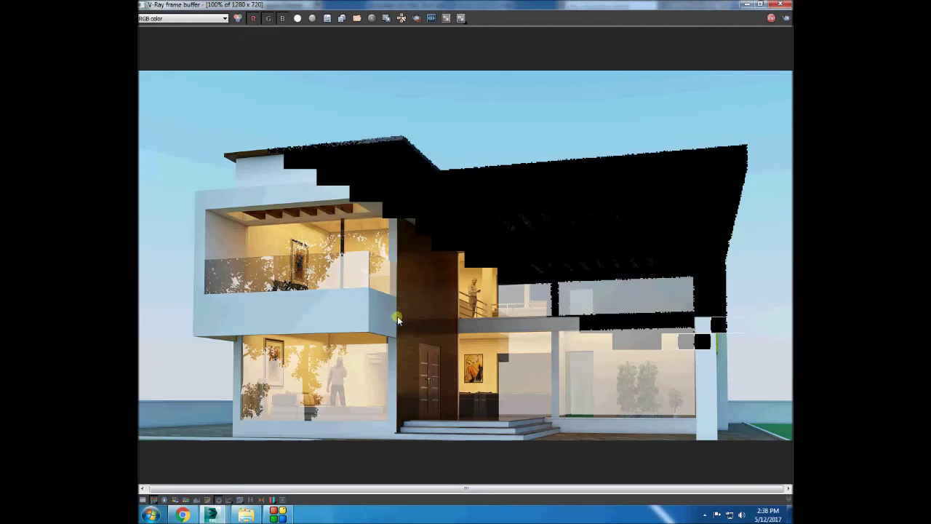
- Draw a small render region near the entrance in the V-Ray frame buffer
drag(395, 292, 437, 349)
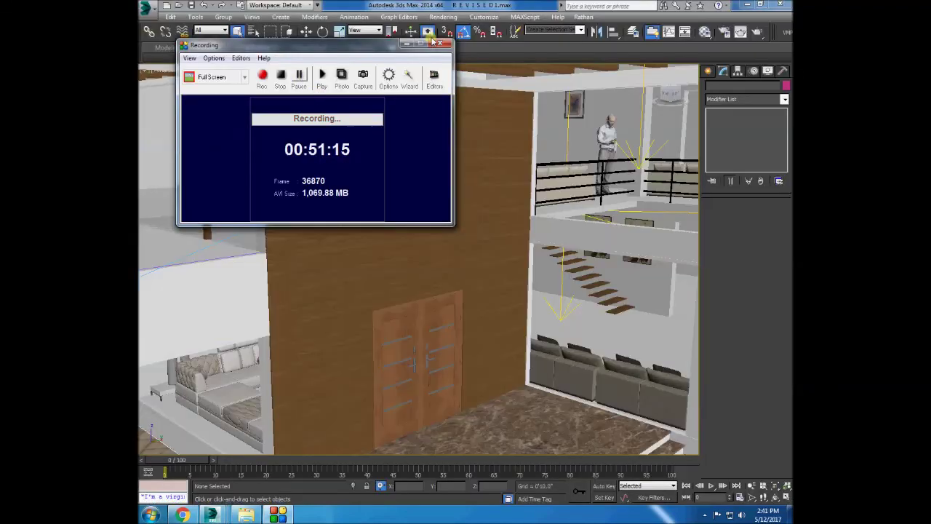
- Paste the extruded MASHA ALLAH text onto the entrance wall and orbit around it
click(464, 182)
click(491, 125)
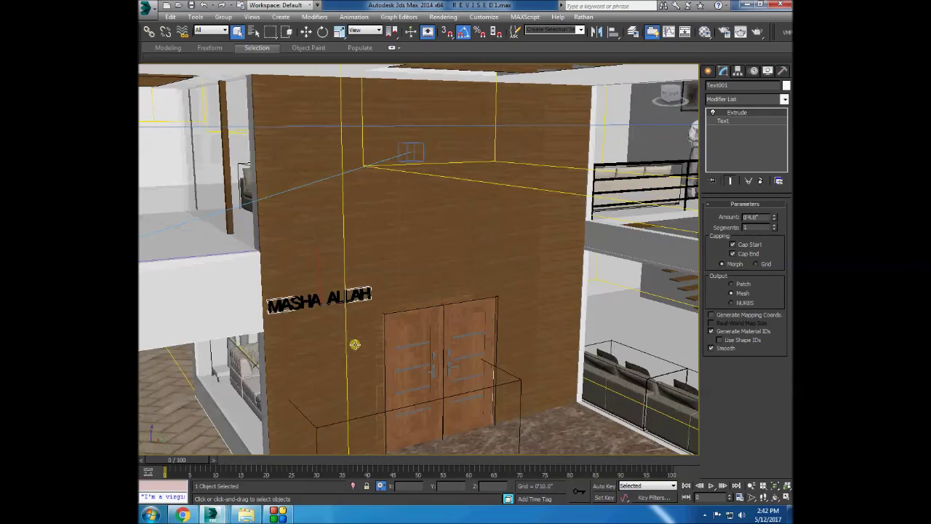
scroll(312, 309, up, 3)
scroll(312, 309, up, 2)
mouse_move(312, 309)
alt+middle_down()
mouse_move(490, 334)
mouse_move(470, 248)
alt+middle_up()
- Re-render the scene and zoom in to inspect the MASHA ALLAH signage
key(shift+q)
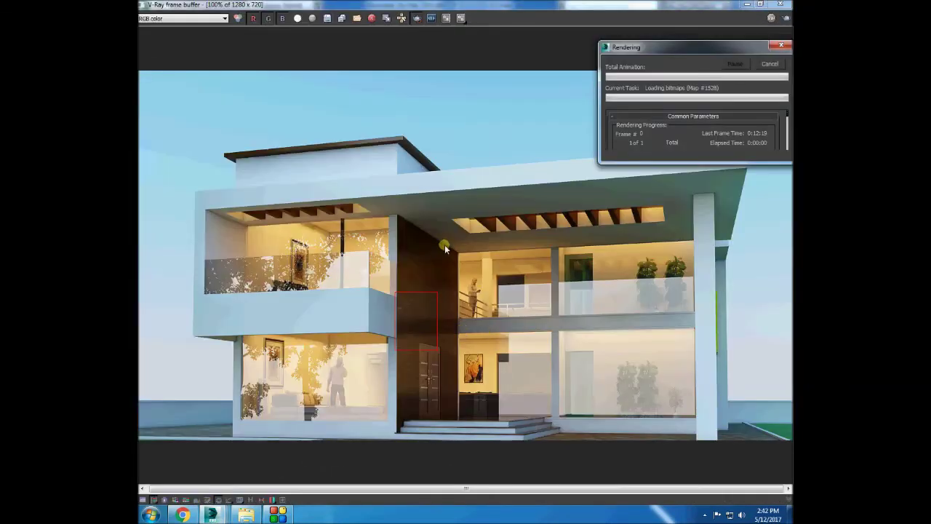
scroll(426, 332, up, 2)
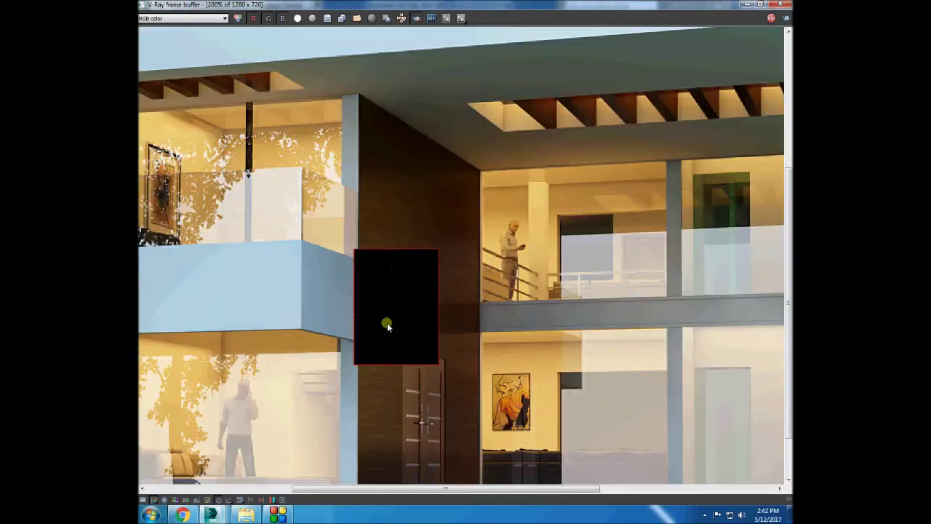
scroll(386, 322, up, 2)
scroll(407, 329, down, 2)
scroll(408, 329, down, 2)
scroll(408, 327, up, 2)
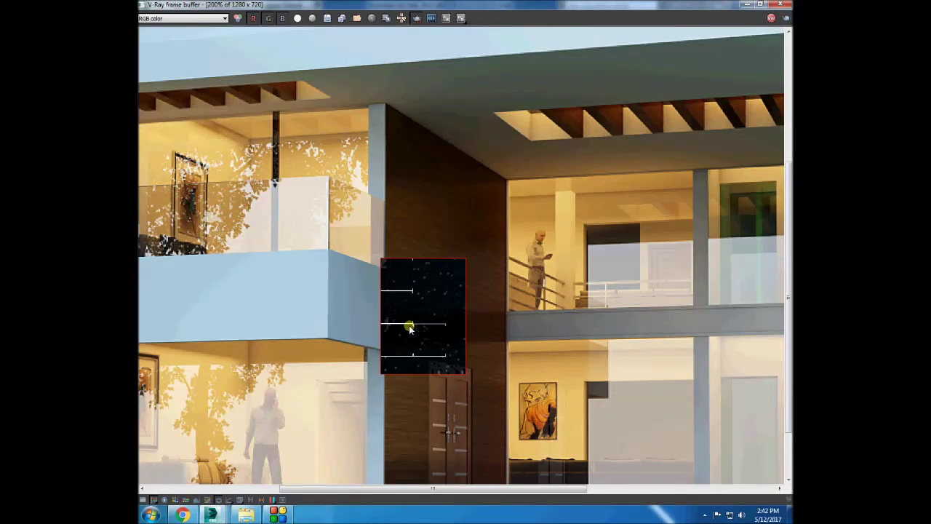
scroll(409, 327, down, 1)
scroll(409, 327, up, 2)
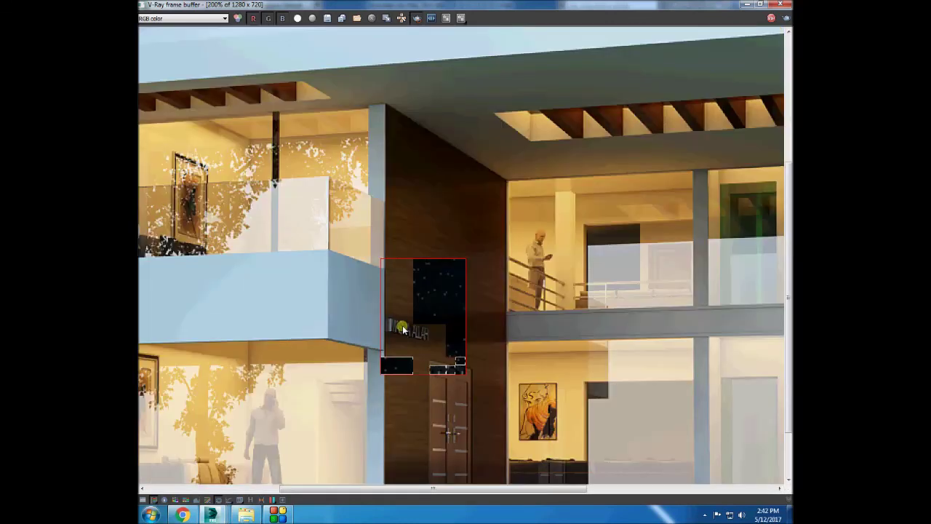
scroll(402, 330, up, 1)
scroll(402, 329, down, 1)
scroll(402, 329, down, 1)
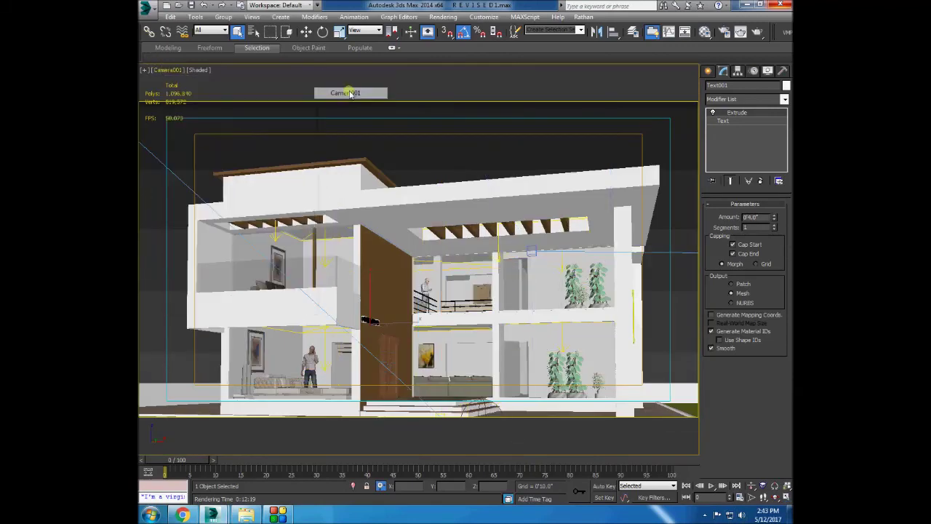
- From the camera view, check Render Setup and start the 2400 × 1600 production render
click(167, 70)
click(363, 93)
key(F10)
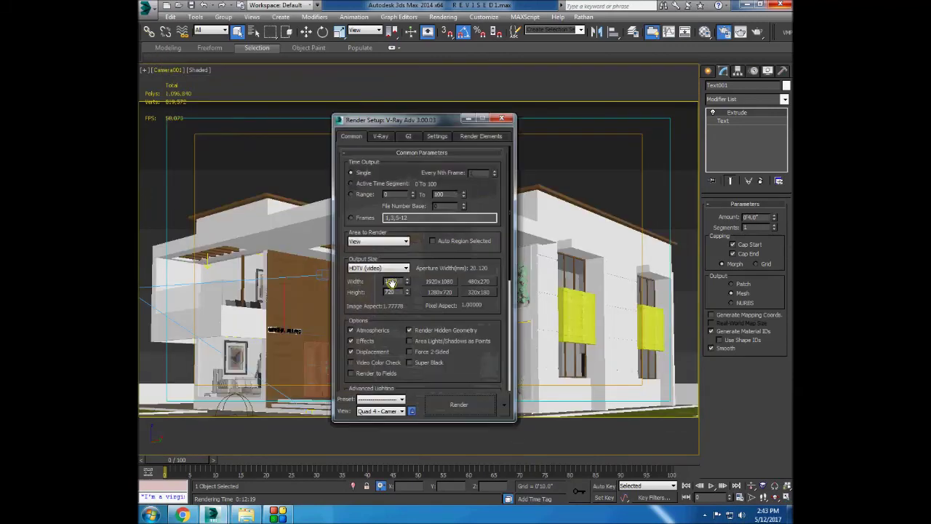
click(501, 119)
click(466, 298)
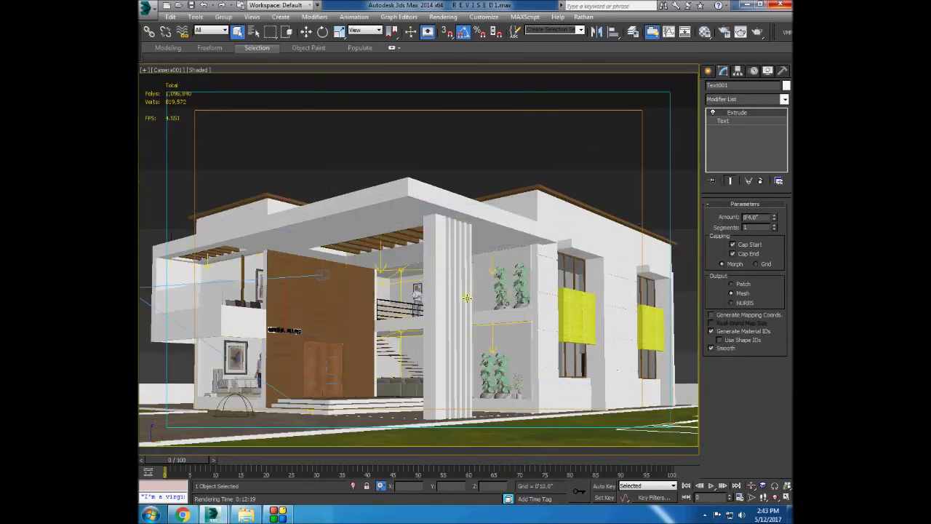
click(758, 32)
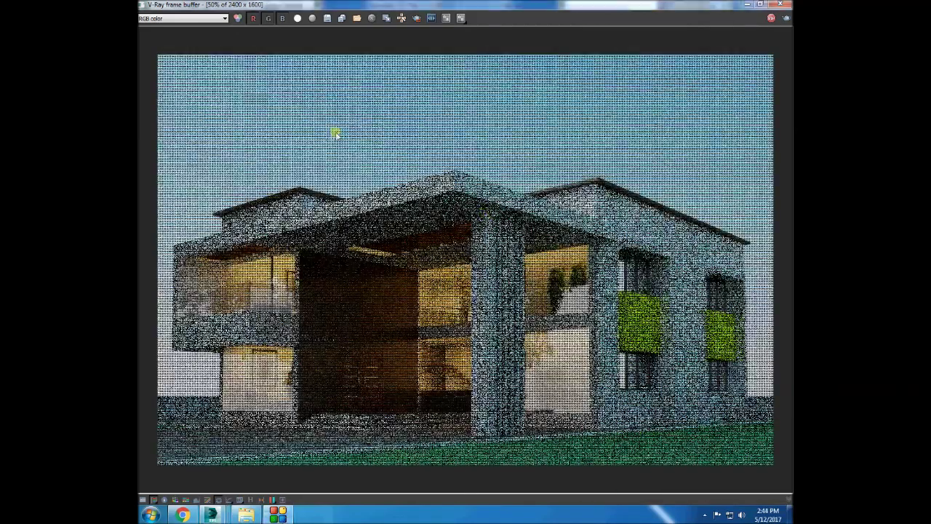
click(330, 97)
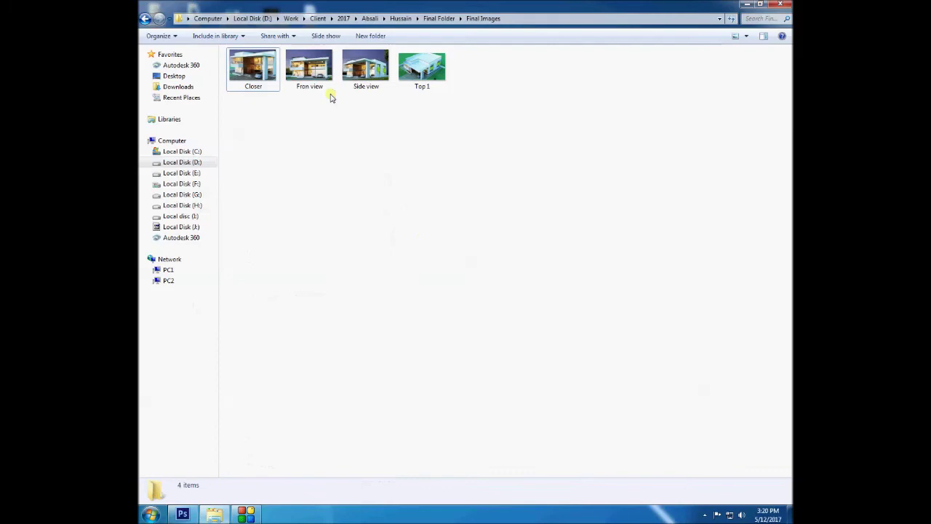
double_click(373, 82)
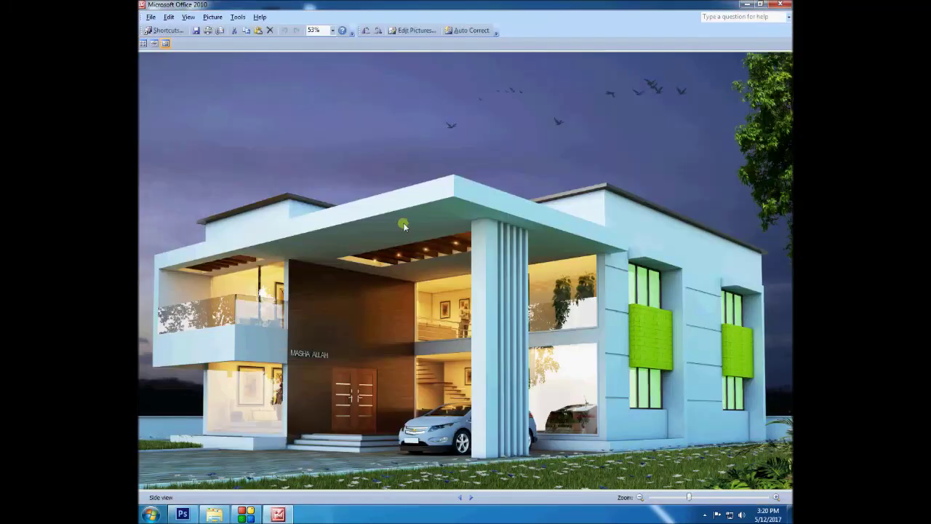
drag(690, 497, 707, 498)
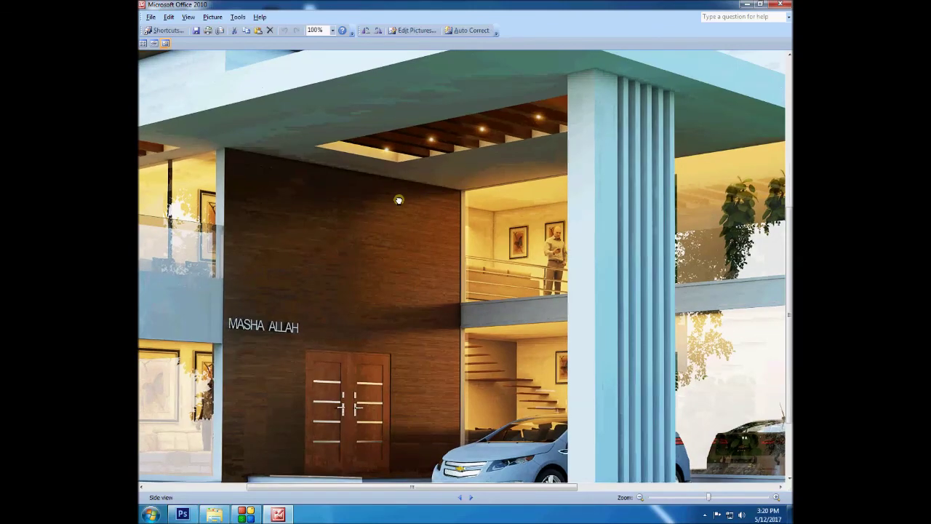
drag(398, 200, 572, 267)
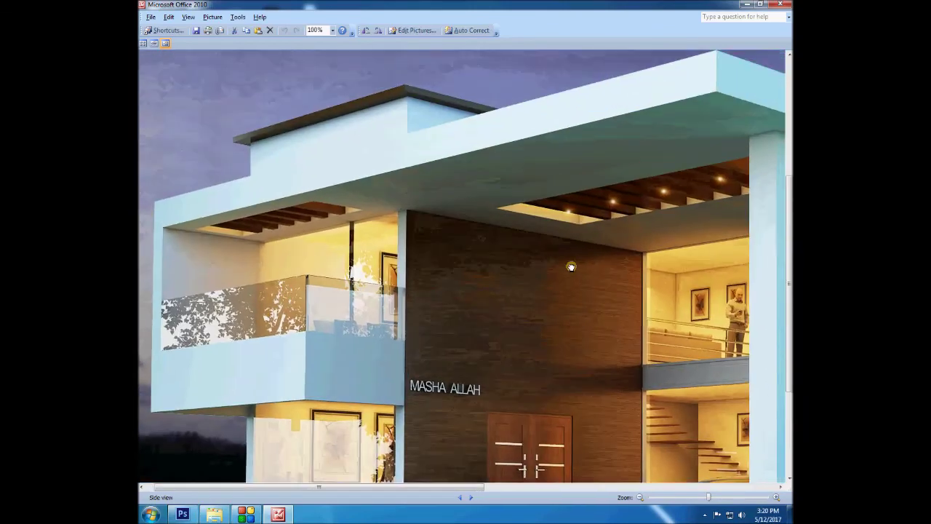
drag(571, 266, 284, 255)
mouse_move(515, 322)
mouse_down()
mouse_move(438, 231)
mouse_move(457, 202)
mouse_up()
mouse_move(436, 291)
mouse_down()
mouse_move(470, 328)
mouse_move(542, 331)
mouse_up()
mouse_move(351, 342)
mouse_down()
mouse_move(519, 347)
mouse_move(512, 389)
mouse_up()
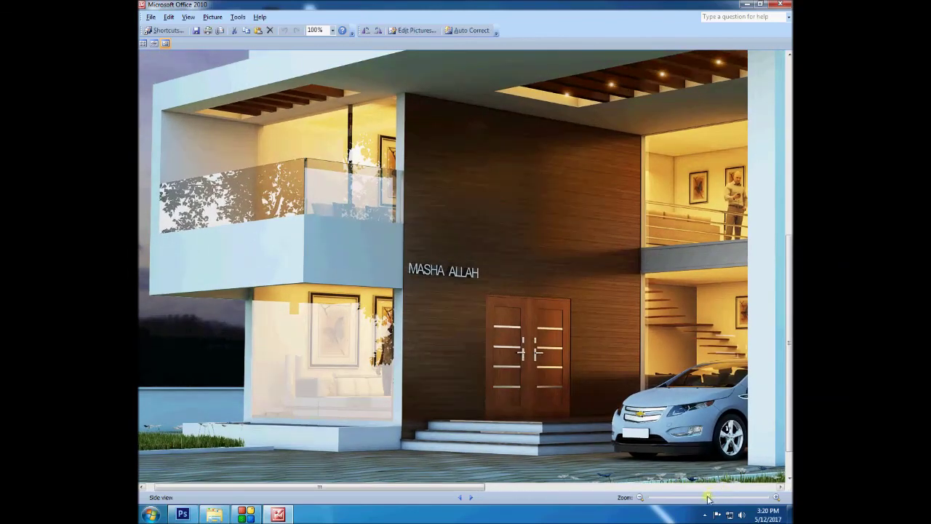
drag(709, 497, 691, 499)
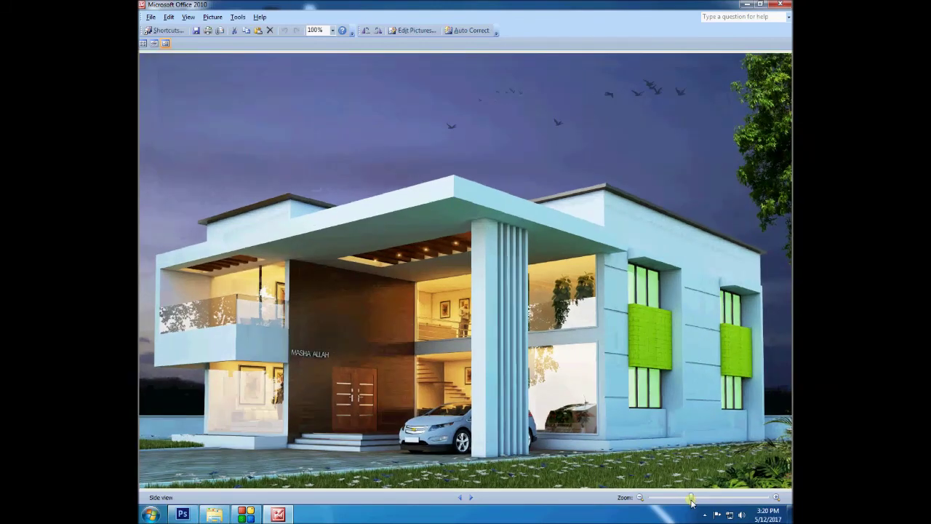
click(785, 5)
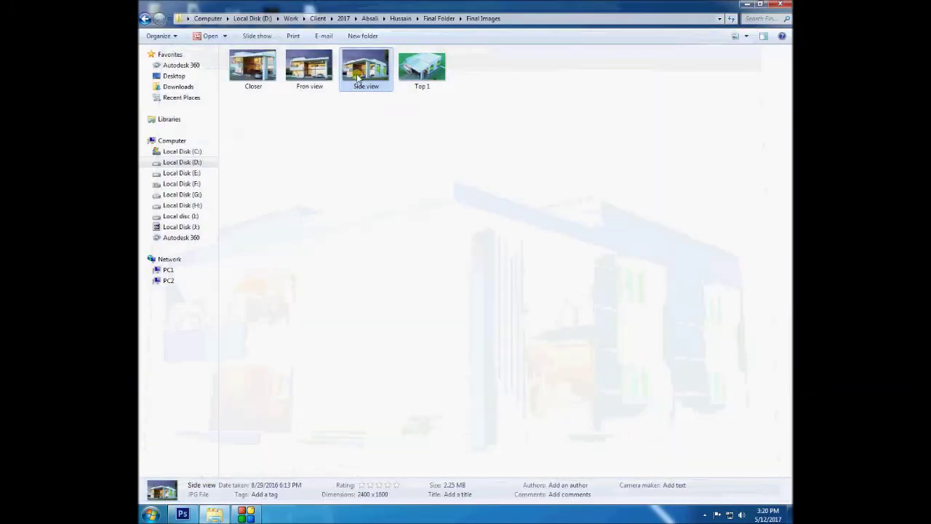
double_click(309, 66)
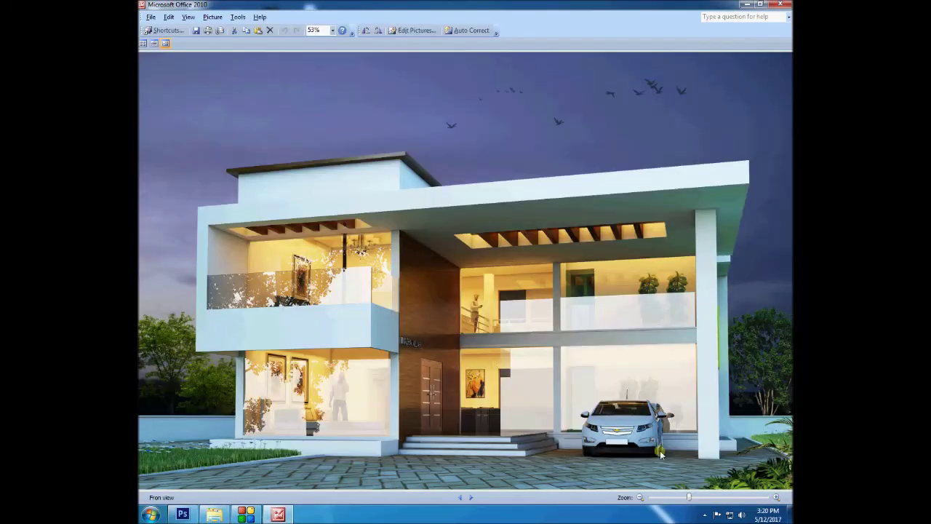
drag(689, 498, 704, 499)
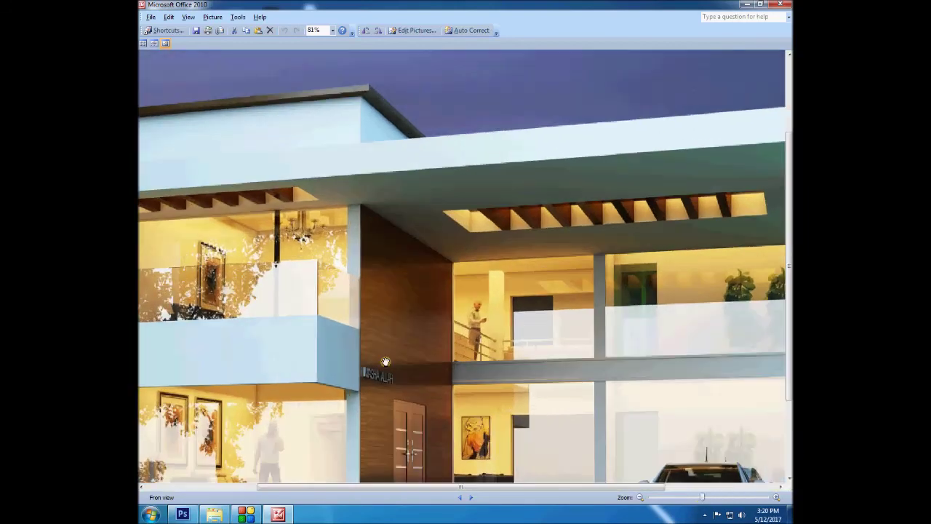
drag(386, 362, 487, 230)
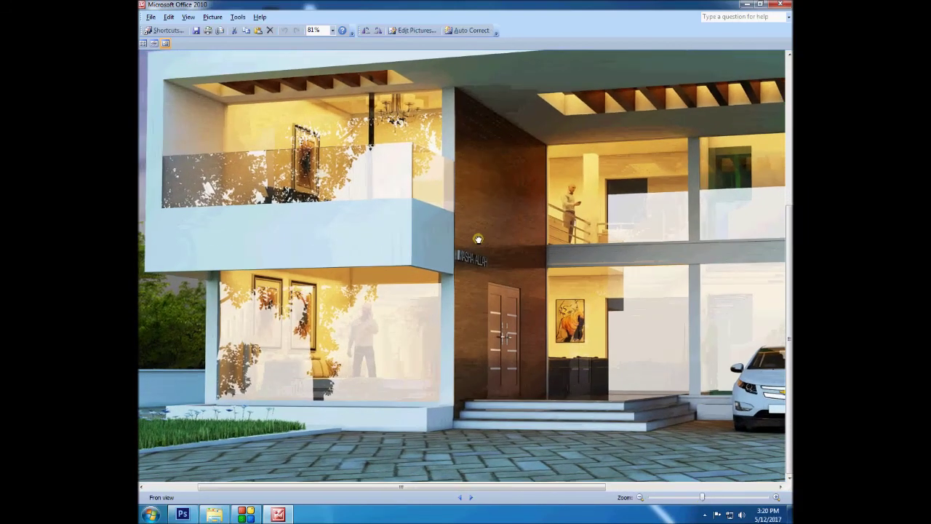
mouse_move(538, 295)
mouse_down()
mouse_move(435, 382)
mouse_move(605, 322)
mouse_up()
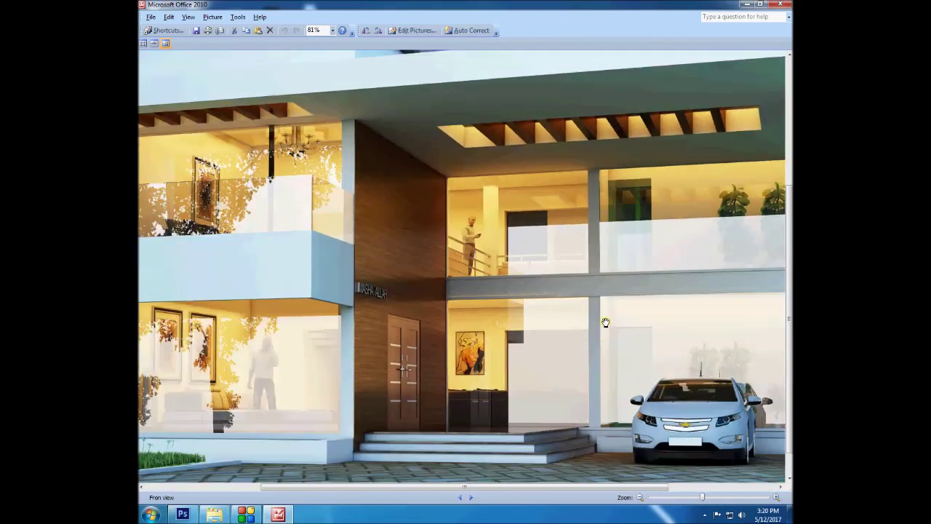
drag(399, 401, 459, 349)
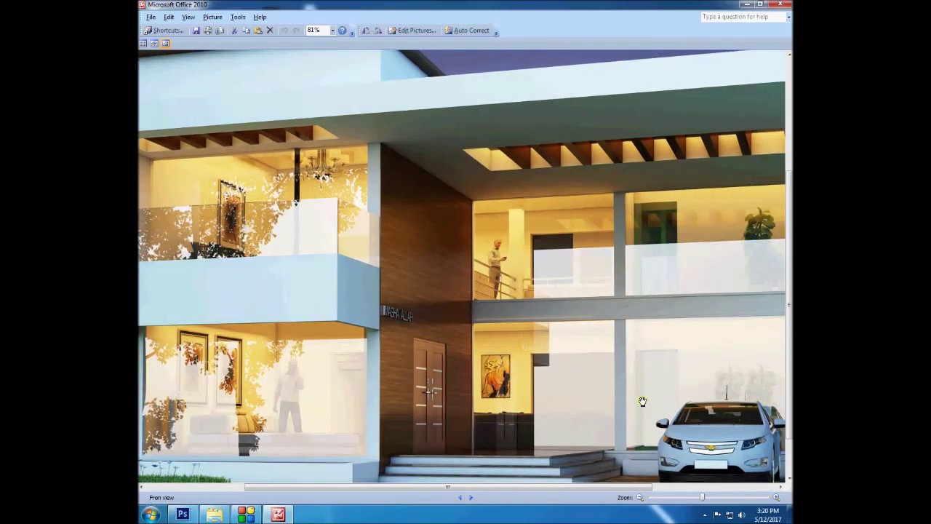
drag(459, 350, 413, 398)
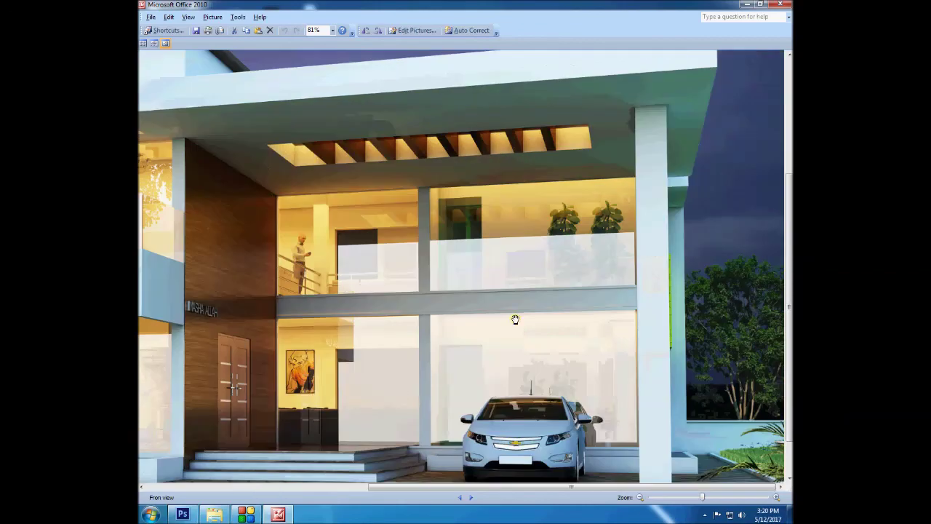
drag(515, 319, 602, 401)
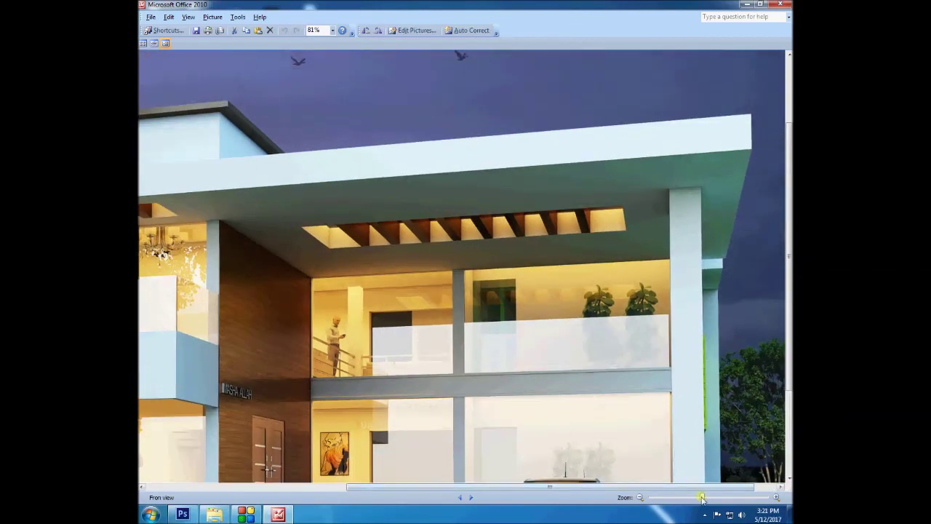
drag(701, 498, 690, 498)
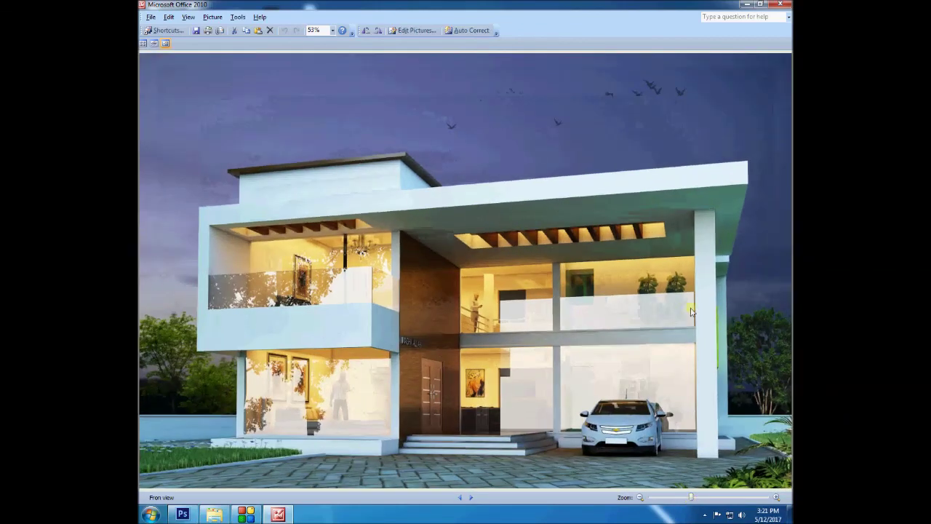
click(776, 4)
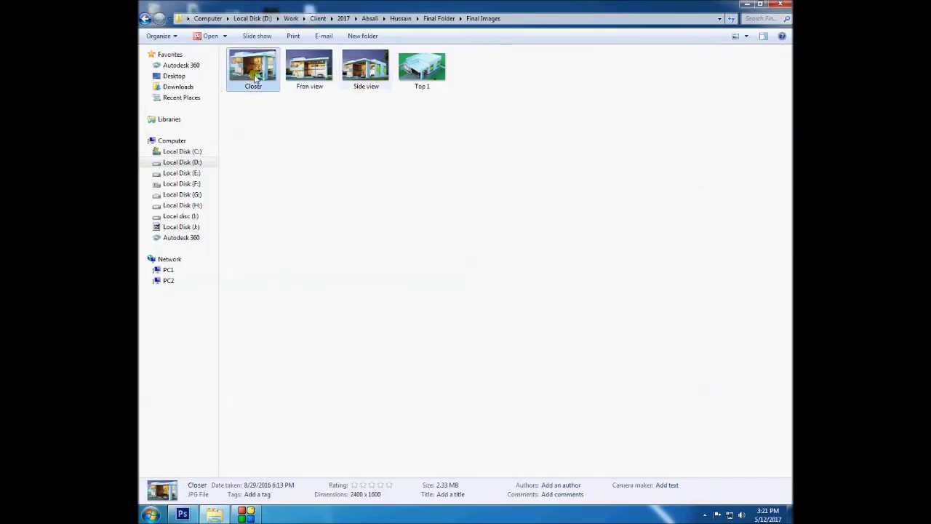
- Open Closer, zoom to 162% on the MASHA ALLAH sign and door, then back to 53%
double_click(256, 79)
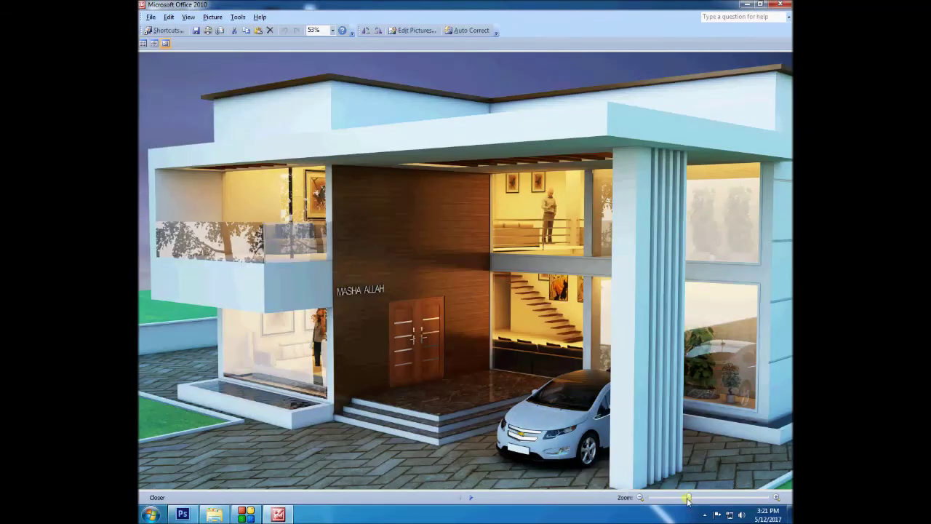
drag(694, 498, 707, 498)
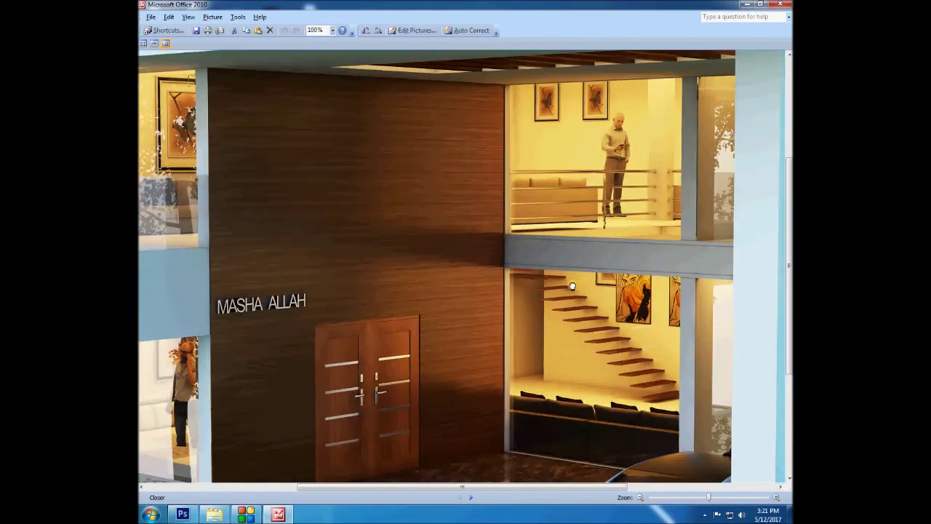
mouse_move(581, 283)
mouse_down()
mouse_move(486, 315)
mouse_move(390, 388)
mouse_up()
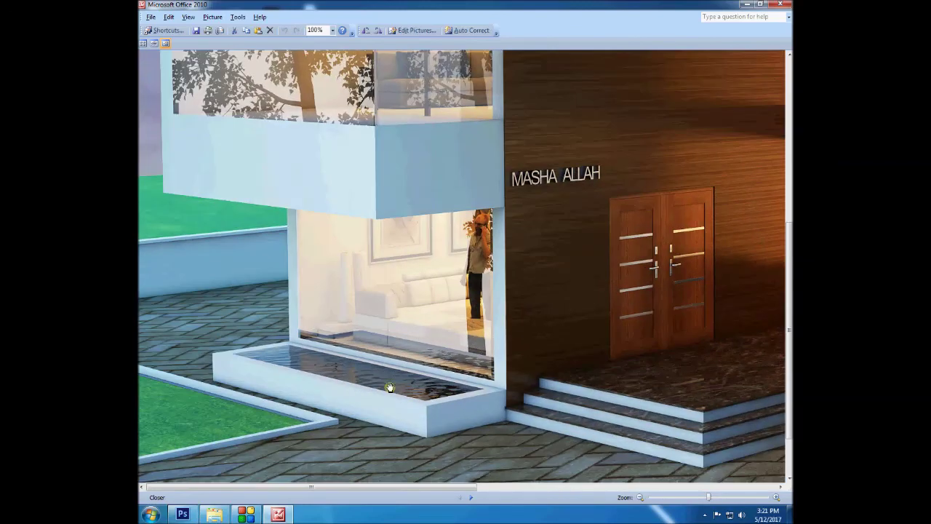
drag(711, 498, 722, 499)
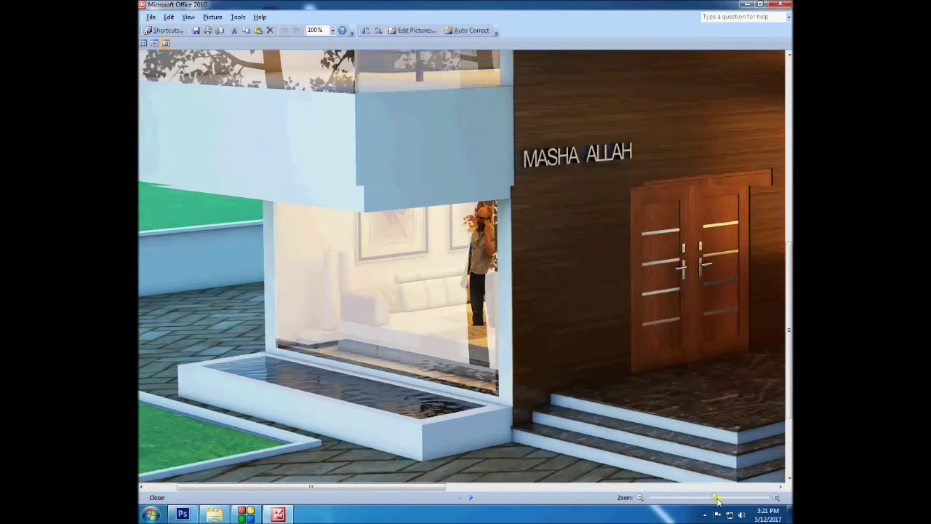
mouse_move(480, 387)
mouse_down()
mouse_move(567, 263)
mouse_move(544, 321)
mouse_up()
mouse_move(720, 498)
mouse_down()
mouse_move(692, 498)
mouse_move(690, 507)
mouse_up()
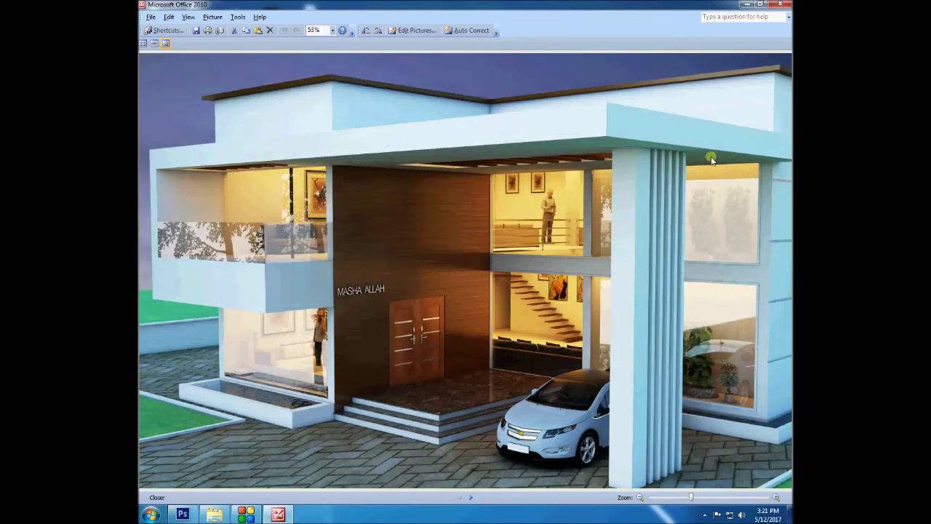